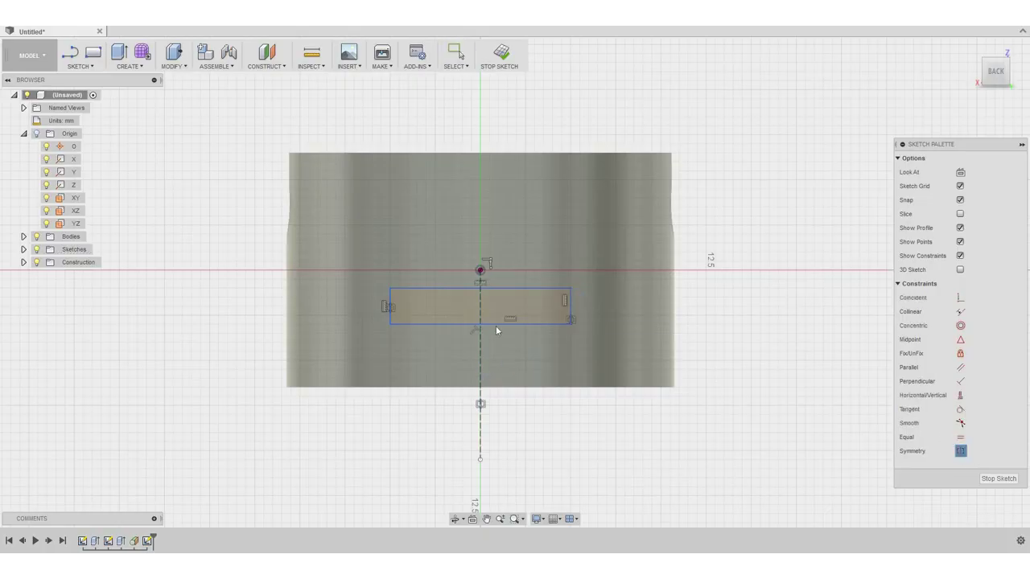
# Dimension the rectangle 13.2 mm wide, with its upper edge 6 mm and lower edge 2.6 mm above the body's bottom edge.
pyautogui.write('d13.2')
pyautogui.press('Return')
pyautogui.click(556, 288)
pyautogui.click(611, 387)
pyautogui.click(734, 338)
pyautogui.write('6')
pyautogui.press('Return')
pyautogui.click(556, 358)
pyautogui.write('2.6')
pyautogui.press('Return')
# Finish the sketch and extrude the rectangular profile about 14 mm into the body as a cut.
pyautogui.click(502, 55)
pyautogui.press('e')
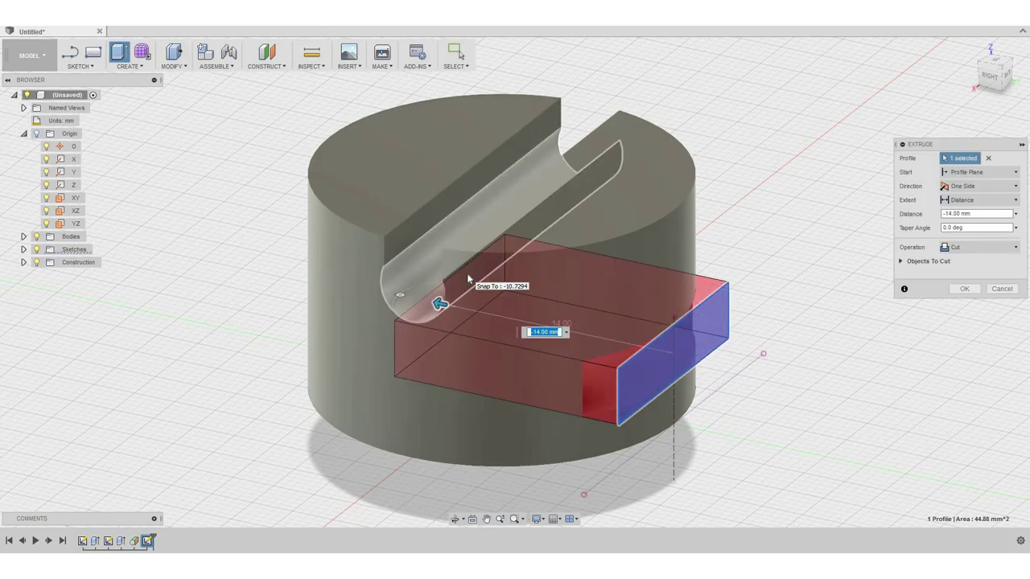
pyautogui.moveTo(539, 329); pyautogui.dragTo(954, 414)
pyautogui.press('Return')
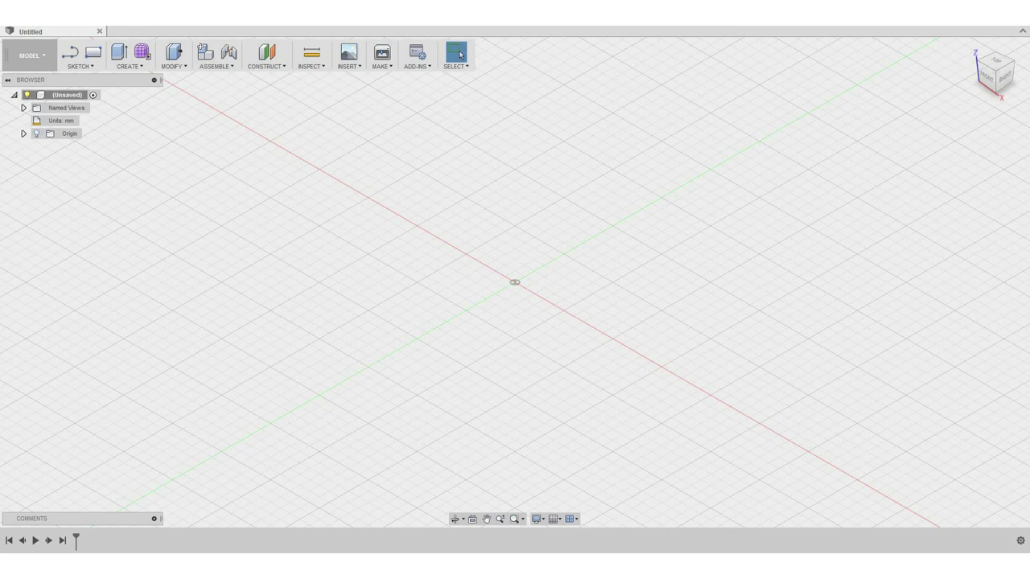
# Sketch a 21.5 mm diameter circle centred on the origin on the horizontal XY plane and finish the sketch.
pyautogui.click(80, 66)
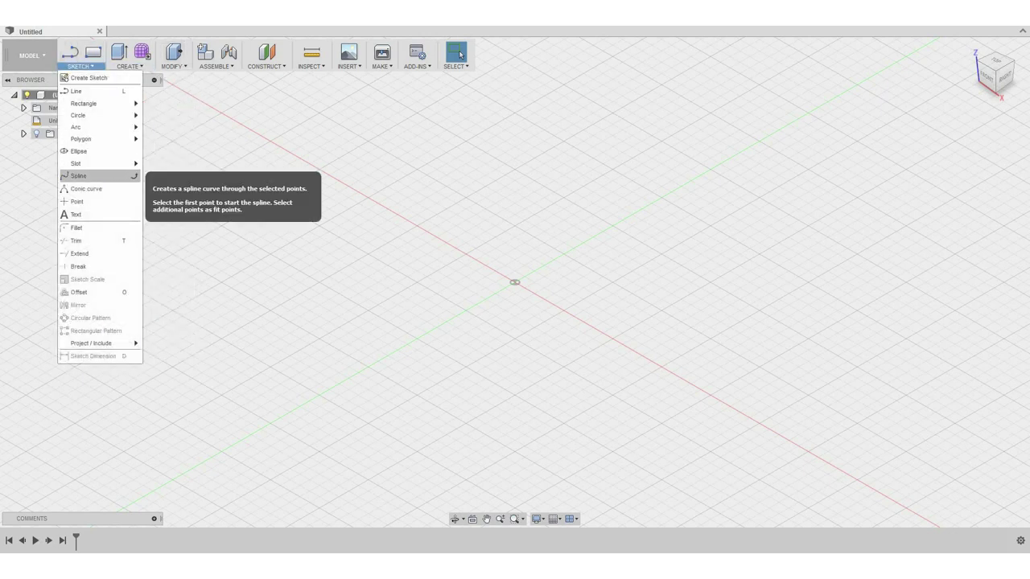
pyautogui.moveTo(80, 164)
pyautogui.moveTo(88, 127)
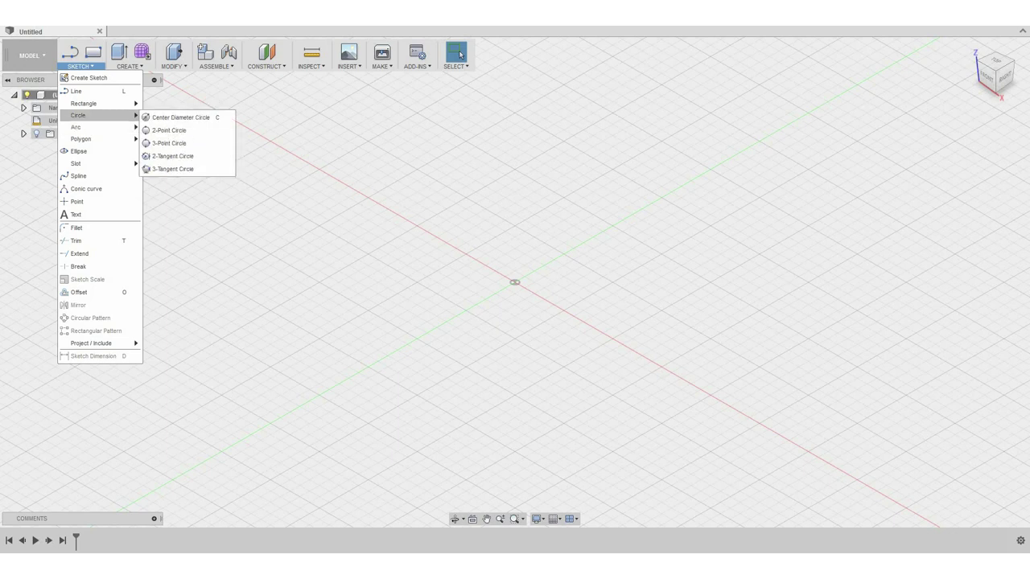
pyautogui.click(185, 115)
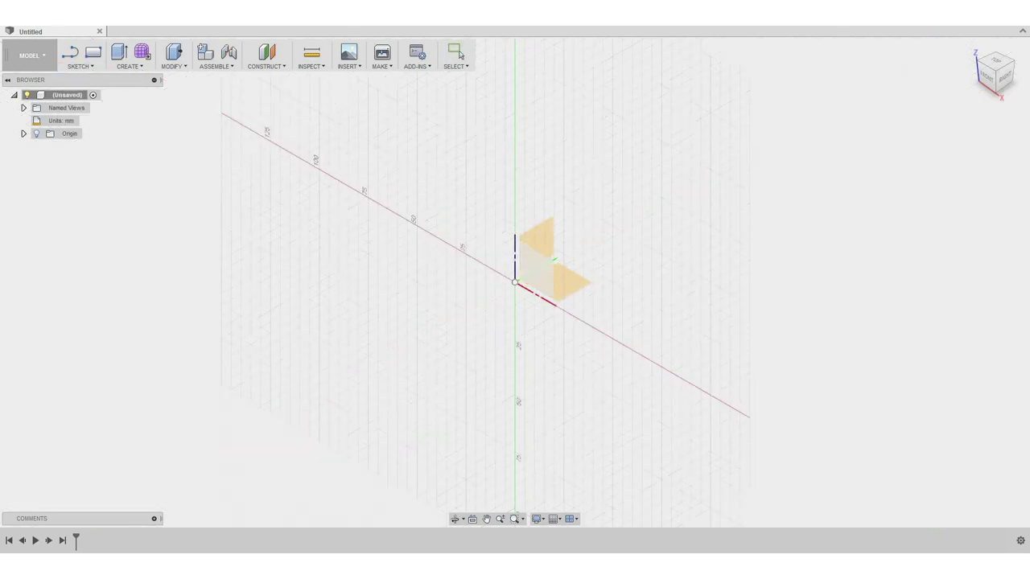
pyautogui.click(567, 285)
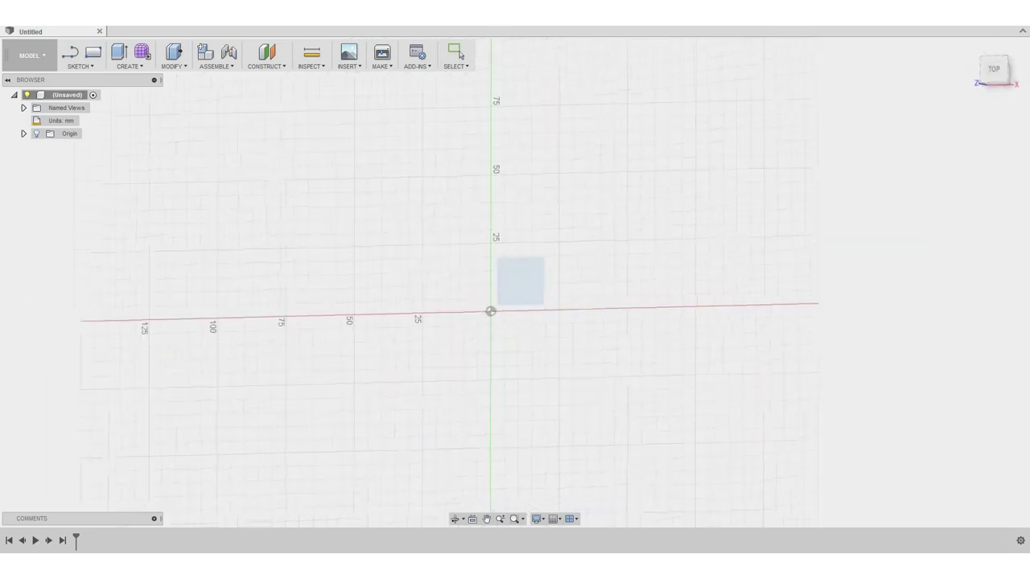
pyautogui.click(482, 321)
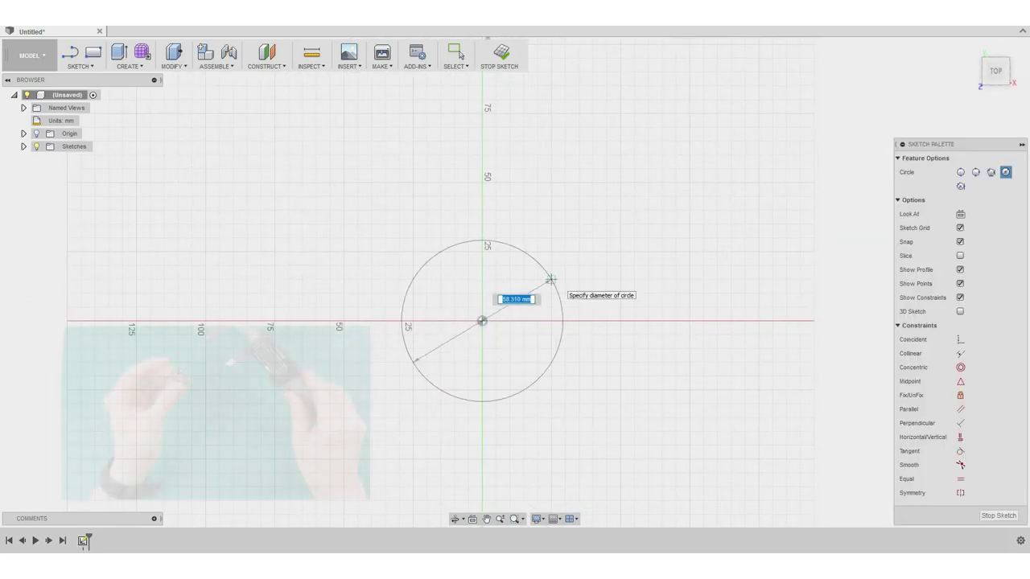
pyautogui.write('21')
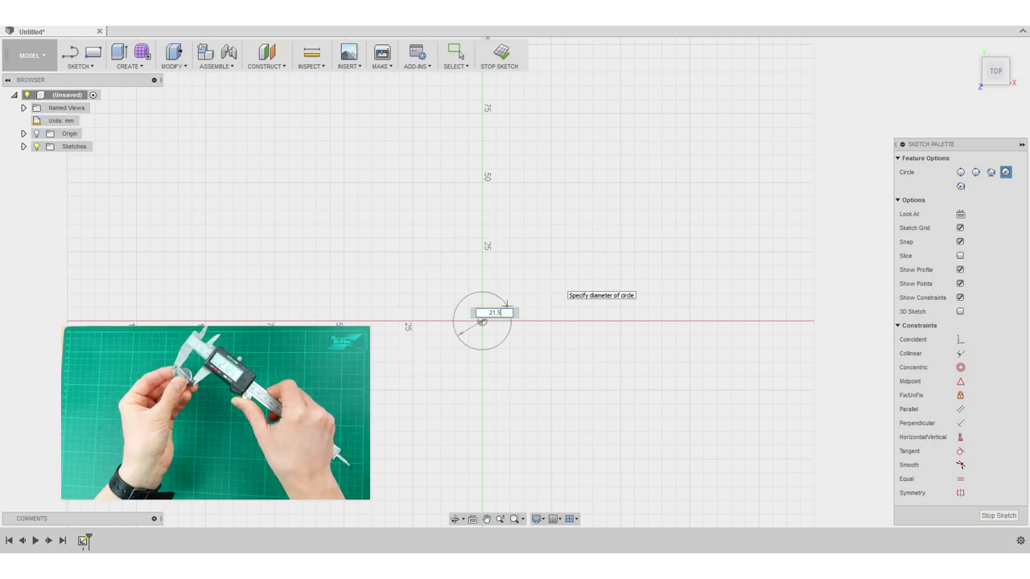
pyautogui.write('.5')
pyautogui.press('Return')
pyautogui.click(456, 53)
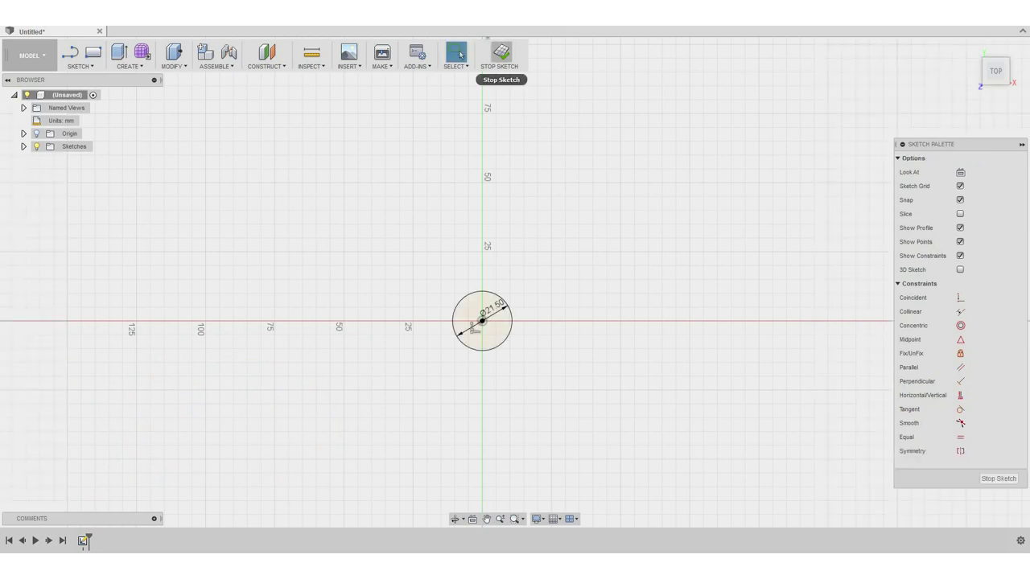
pyautogui.click(501, 53)
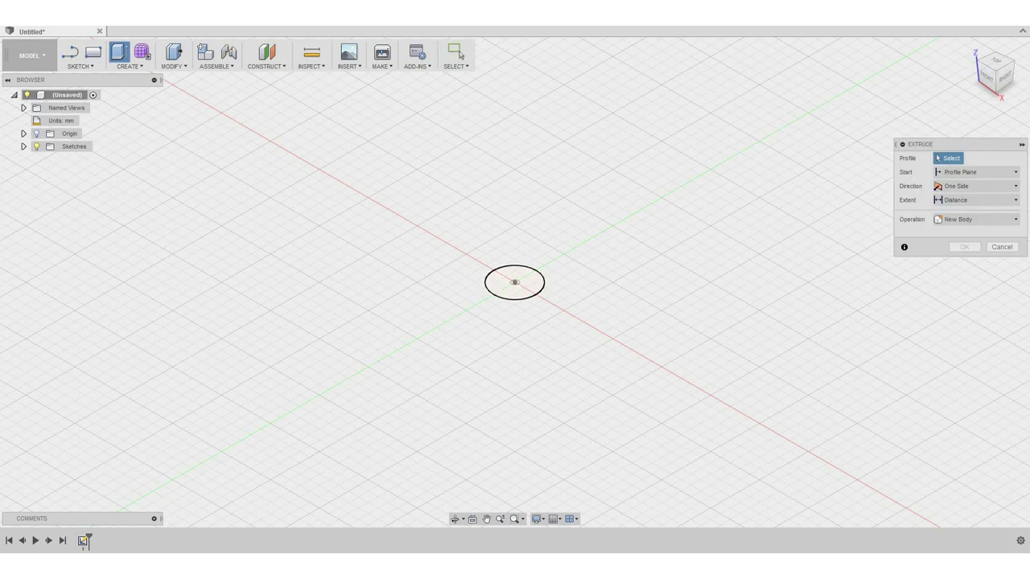
# Extrude the circle upward 13 mm as a new body.
pyautogui.click(515, 283)
pyautogui.write('10')
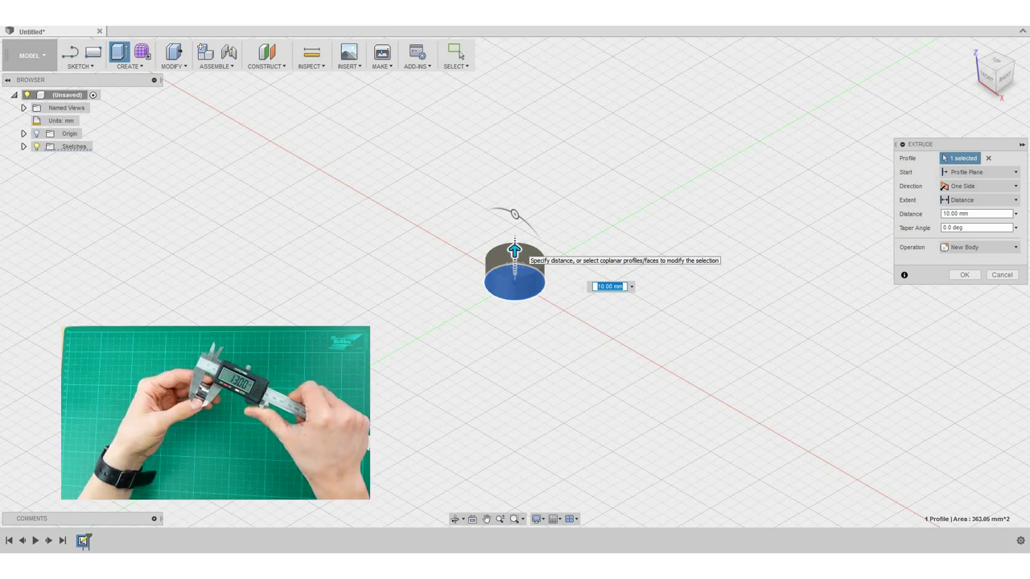
pyautogui.press('Return')
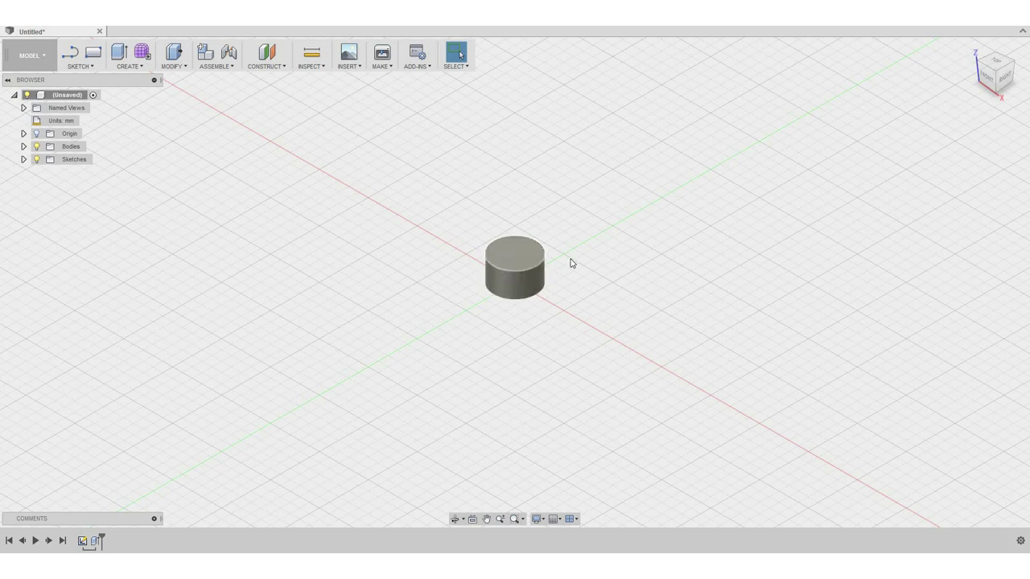
pyautogui.scroll(-3, 555, 254)
pyautogui.scroll(5, 553, 256)
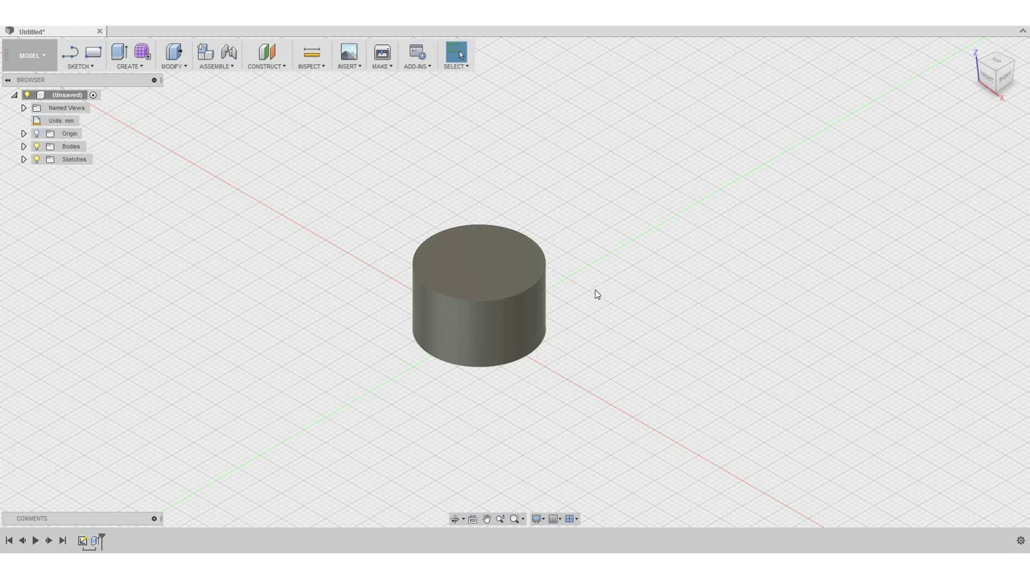
pyautogui.click(526, 299)
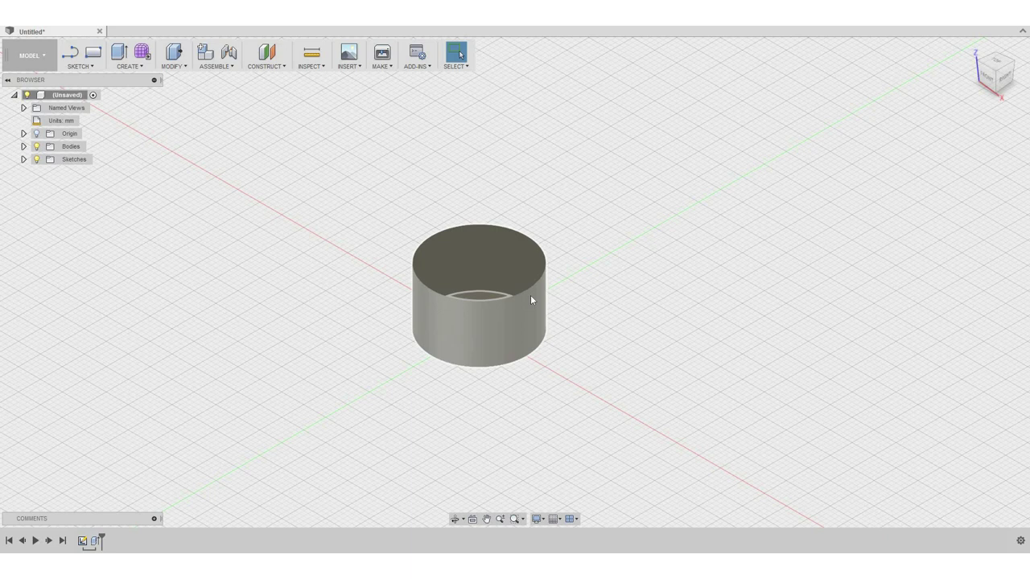
pyautogui.hotkey('ctrl', 'z')
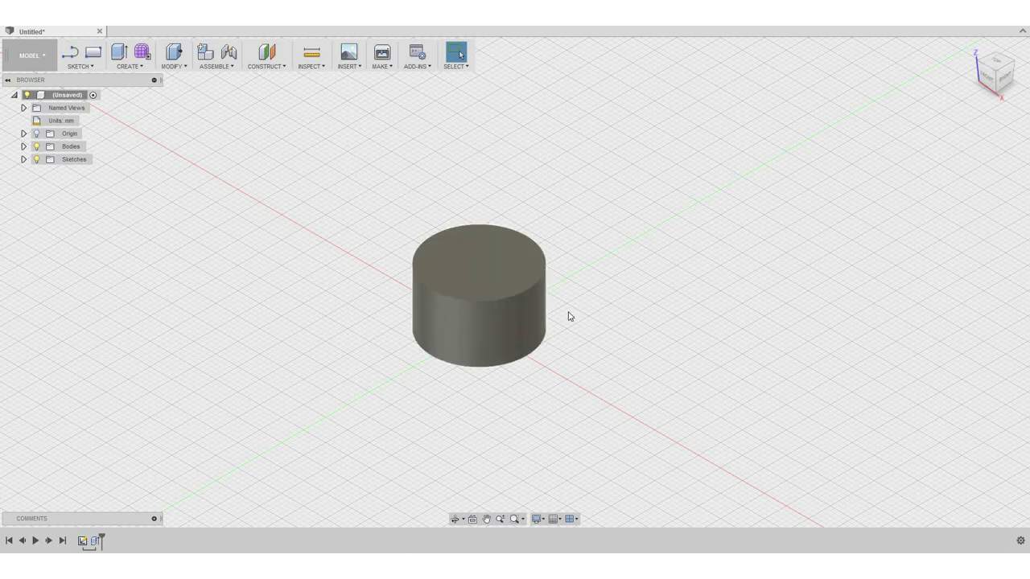
# Start a sketch on the vertical YZ plane and draw a 4 mm diameter circle on the centre axis near the cylinder's top edge.
pyautogui.click(97, 69)
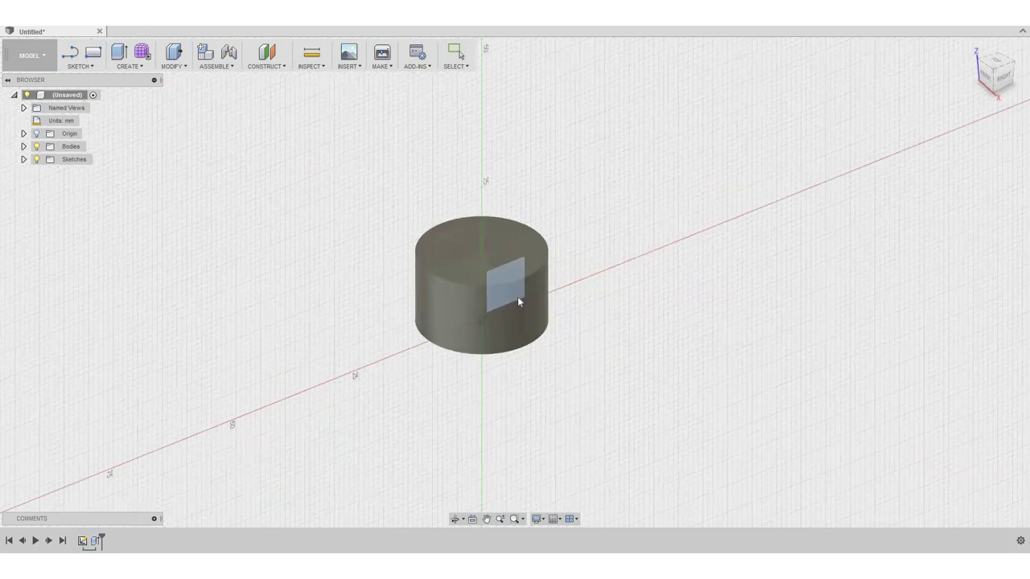
pyautogui.click(518, 300)
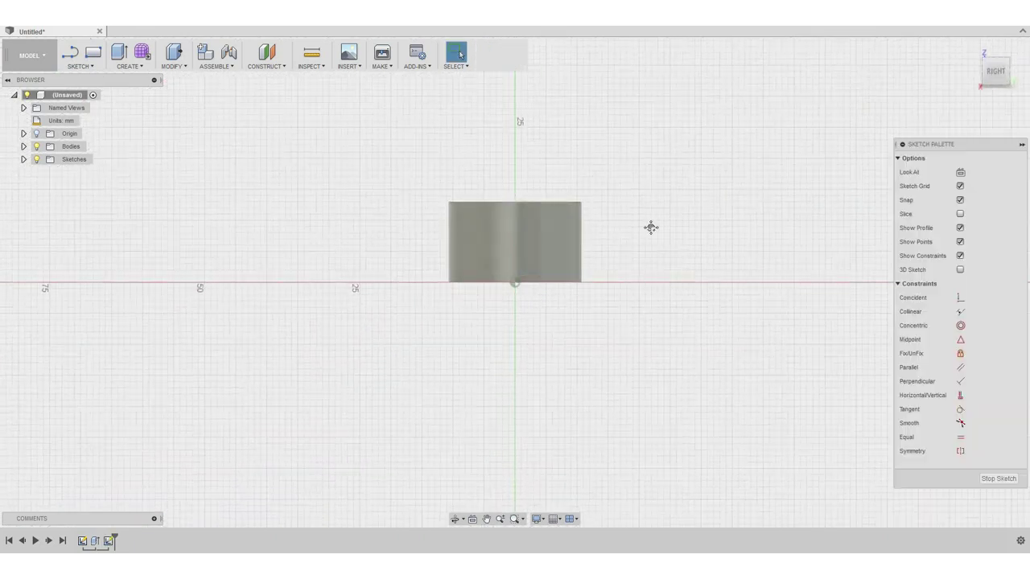
pyautogui.scroll(3, 558, 210)
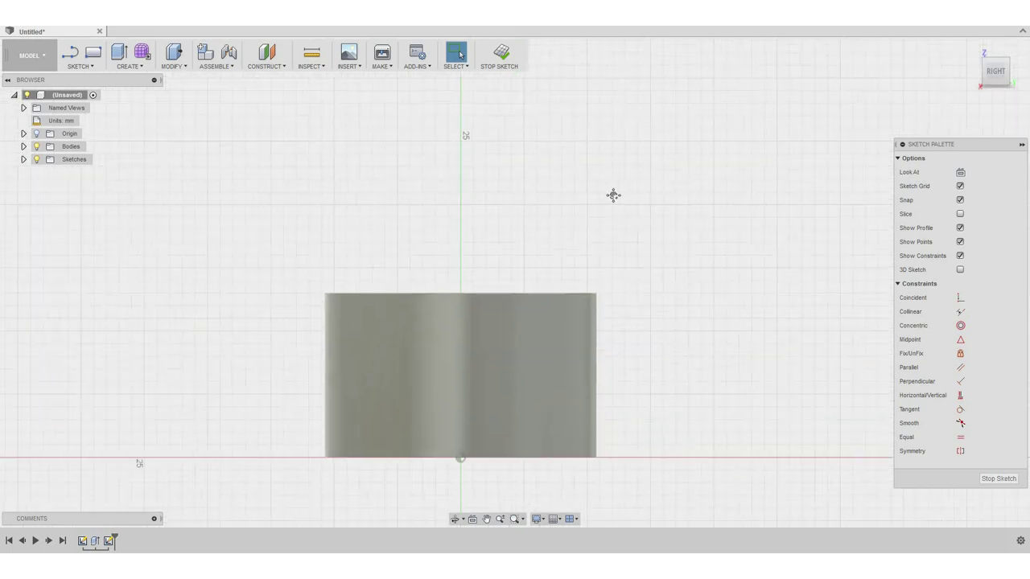
pyautogui.scroll(-1, 584, 214)
pyautogui.scroll(1, 584, 214)
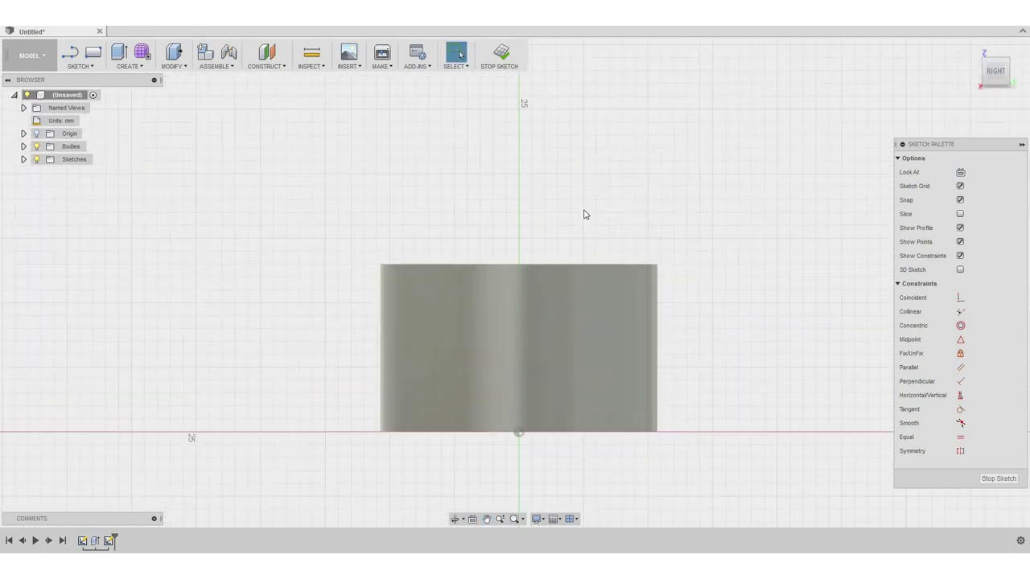
pyautogui.press('c')
pyautogui.click(518, 296)
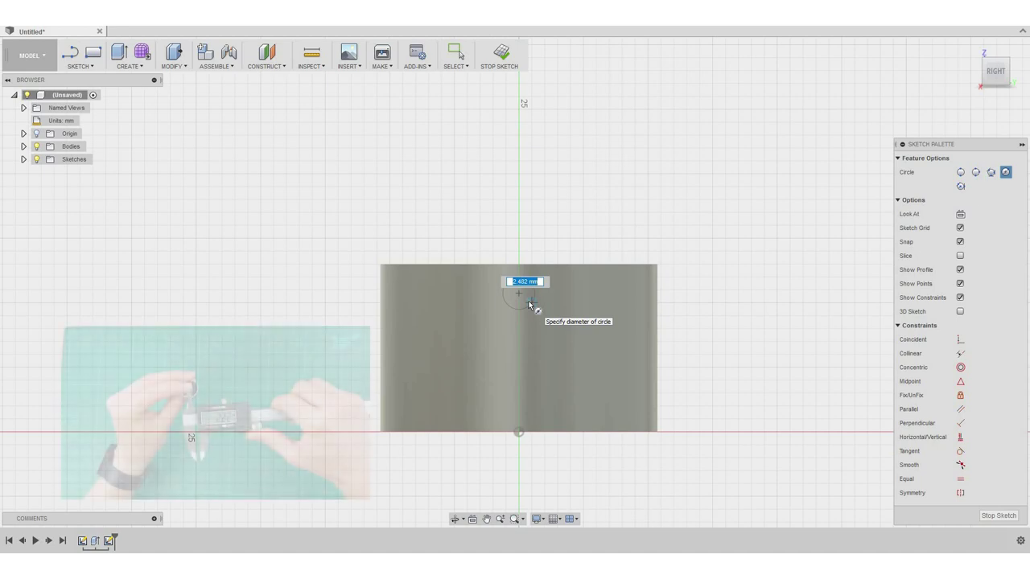
pyautogui.write('4.09')
pyautogui.press('Return')
pyautogui.press('Escape')
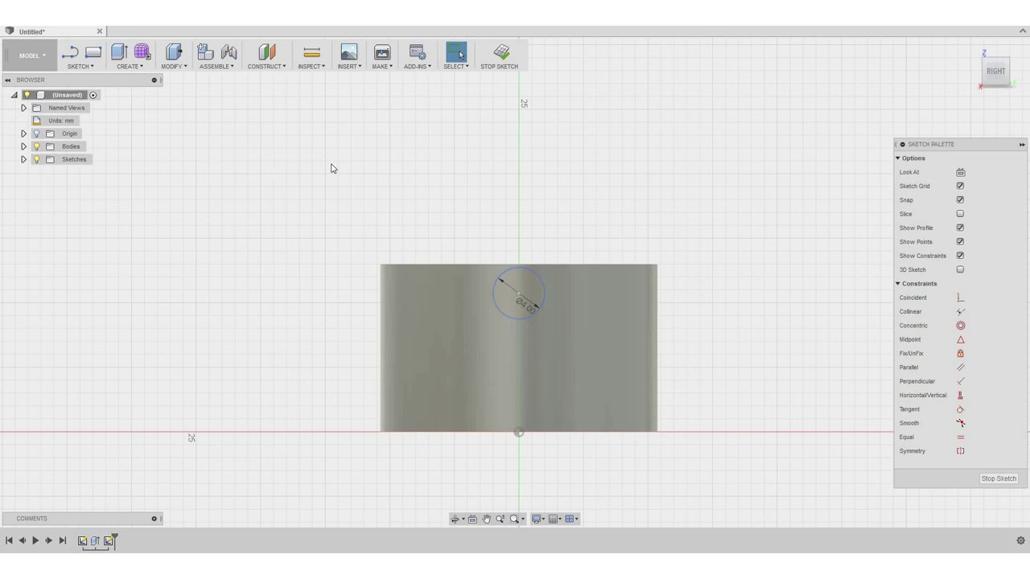
pyautogui.press('d')
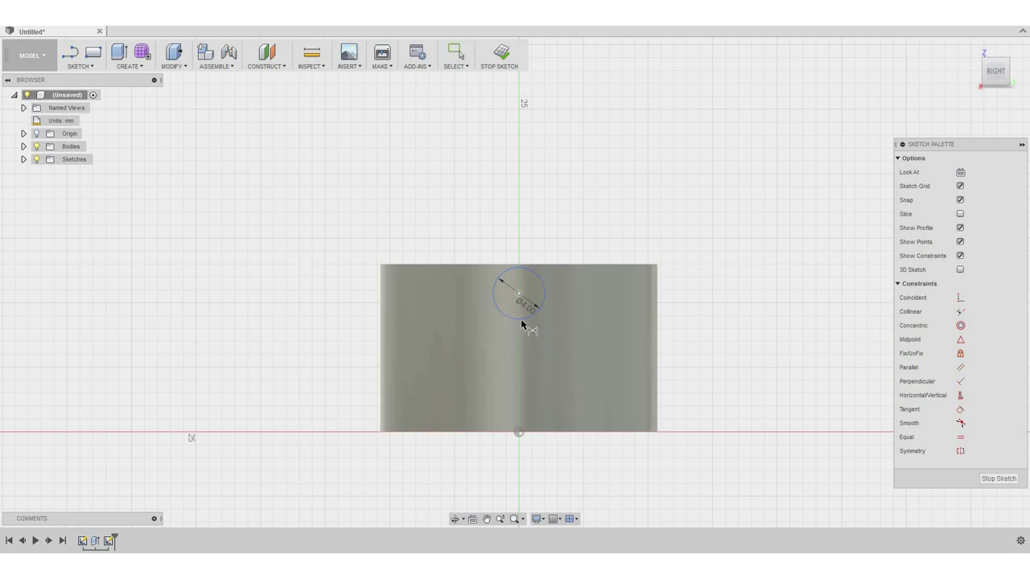
pyautogui.click(518, 320)
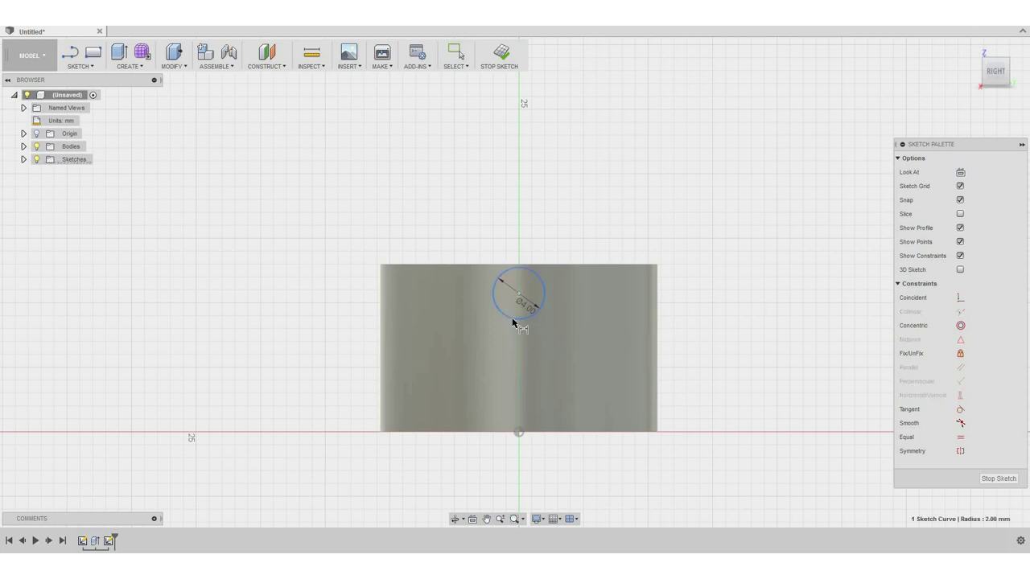
pyautogui.press('Escape')
pyautogui.press('Escape')
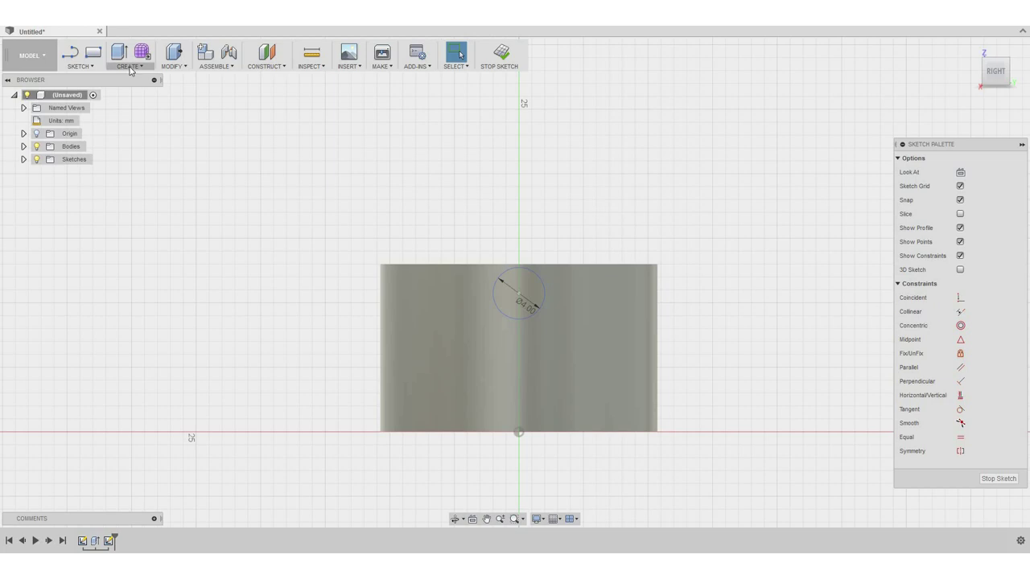
# Sketch a horizontal line about 9.3 mm long below the circle and convert it to a construction line.
pyautogui.click(70, 54)
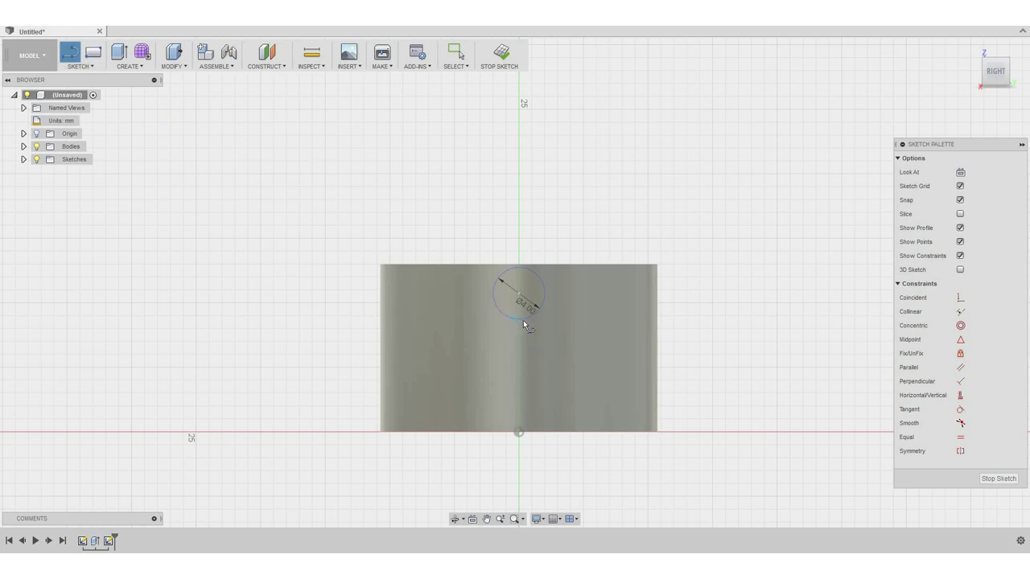
pyautogui.click(468, 341)
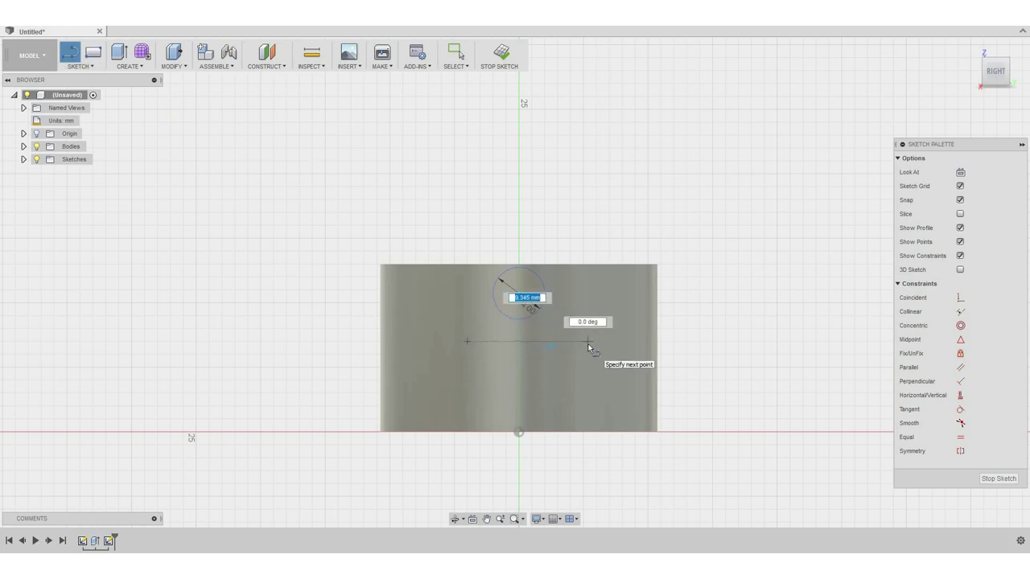
pyautogui.click(602, 348)
pyautogui.press('Escape')
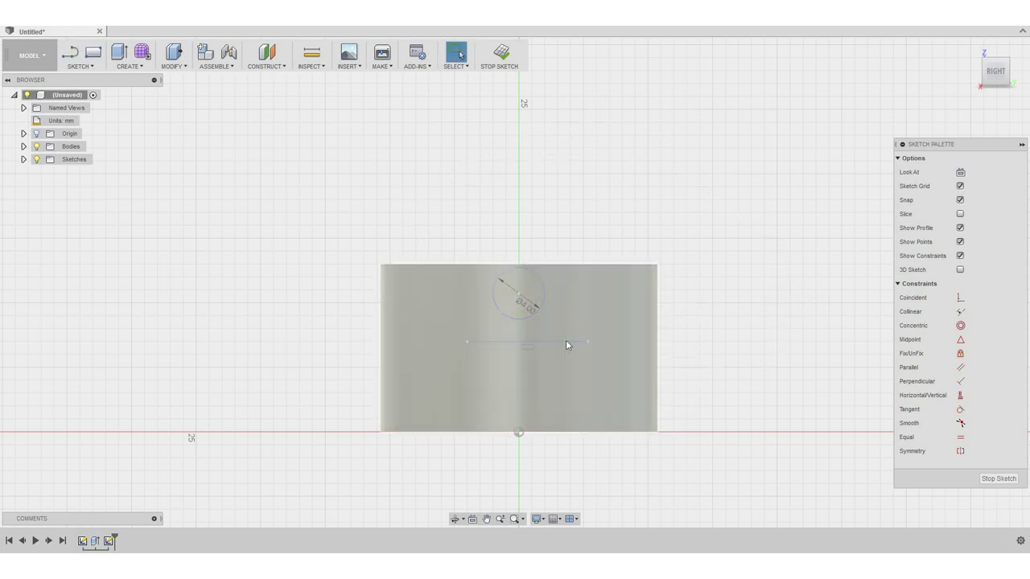
pyautogui.click(560, 346)
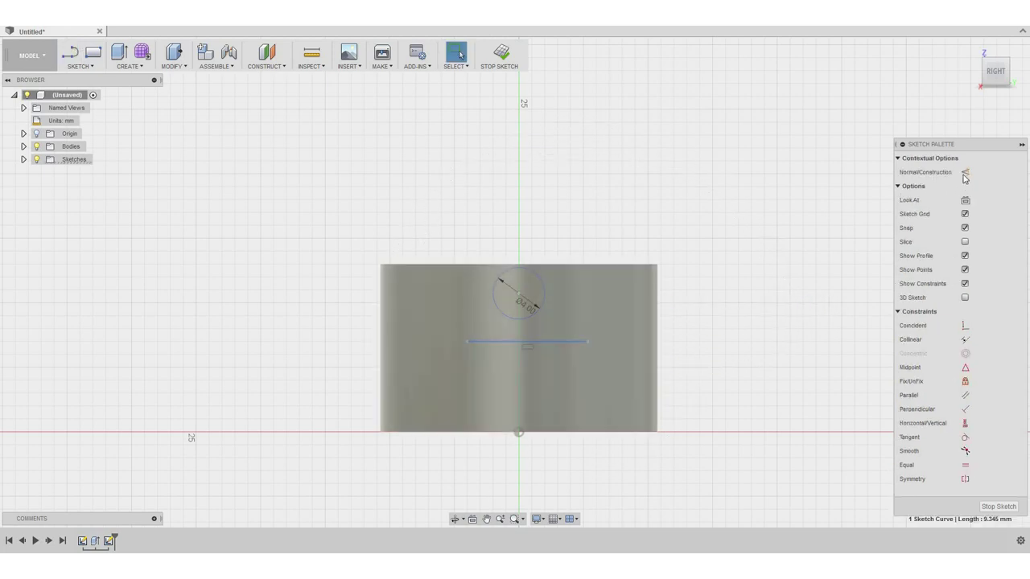
pyautogui.click(964, 174)
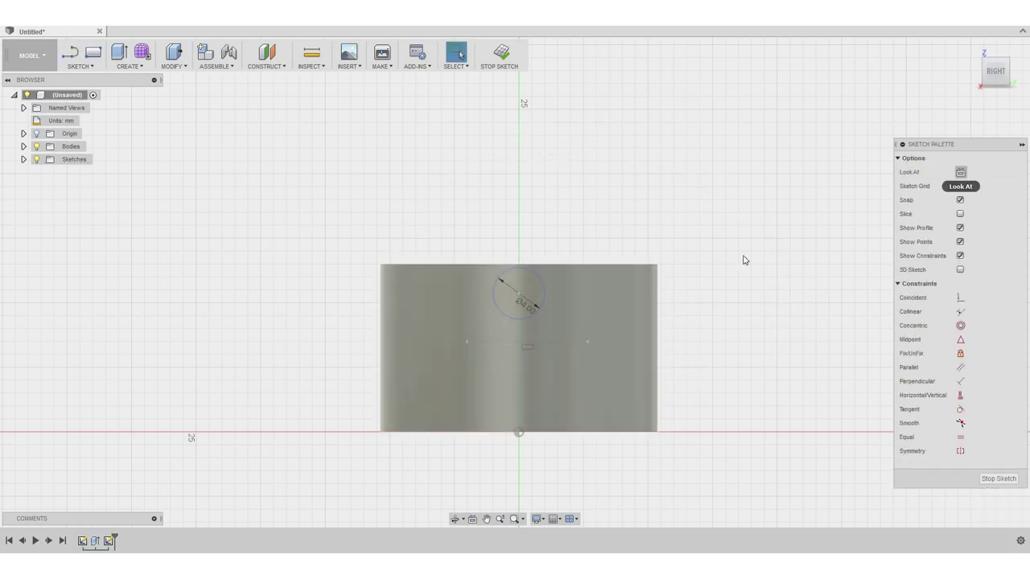
# Apply a tangent constraint between the construction line and the 4 mm circle.
pyautogui.click(960, 410)
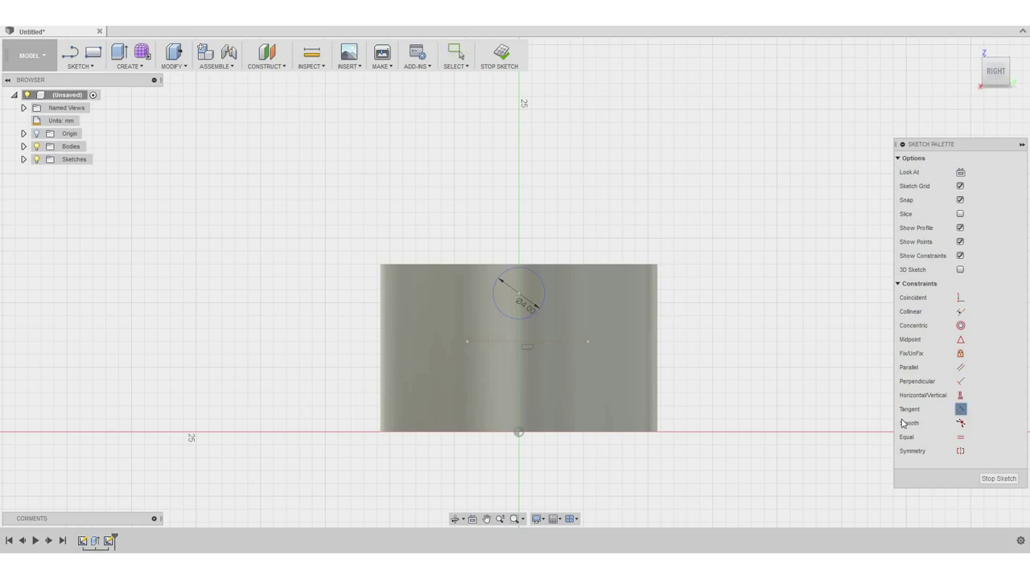
pyautogui.click(509, 343)
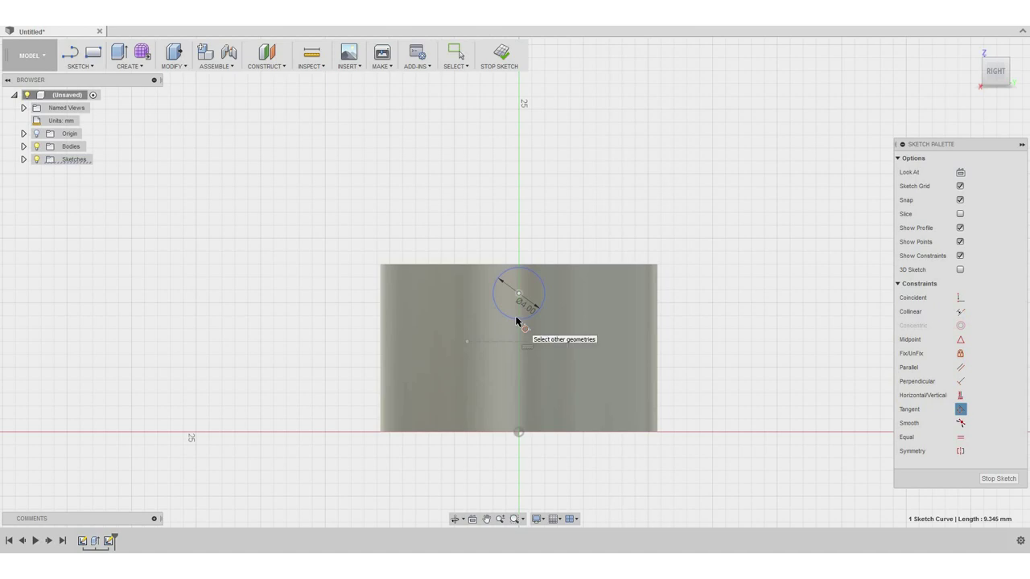
pyautogui.click(517, 318)
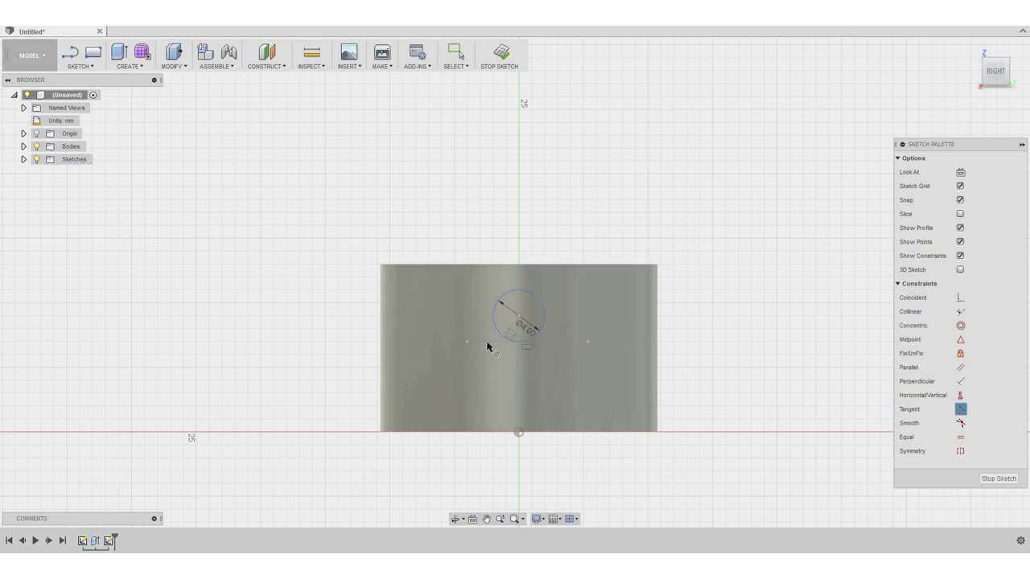
pyautogui.press('Escape')
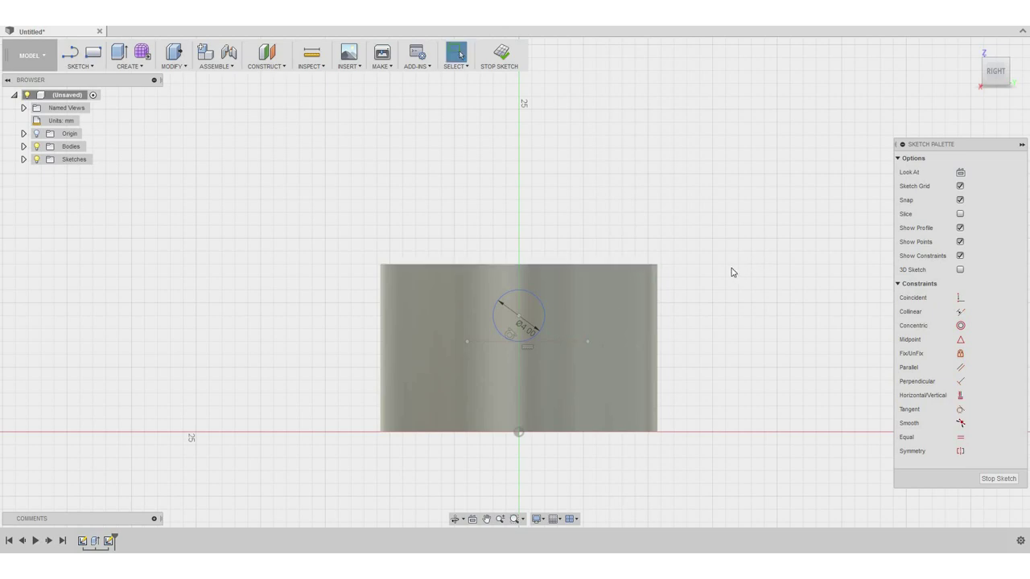
# Dimension the construction line 4.7 mm below the cylinder's top edge.
pyautogui.press('d')
pyautogui.click(570, 345)
pyautogui.click(591, 269)
pyautogui.click(672, 184)
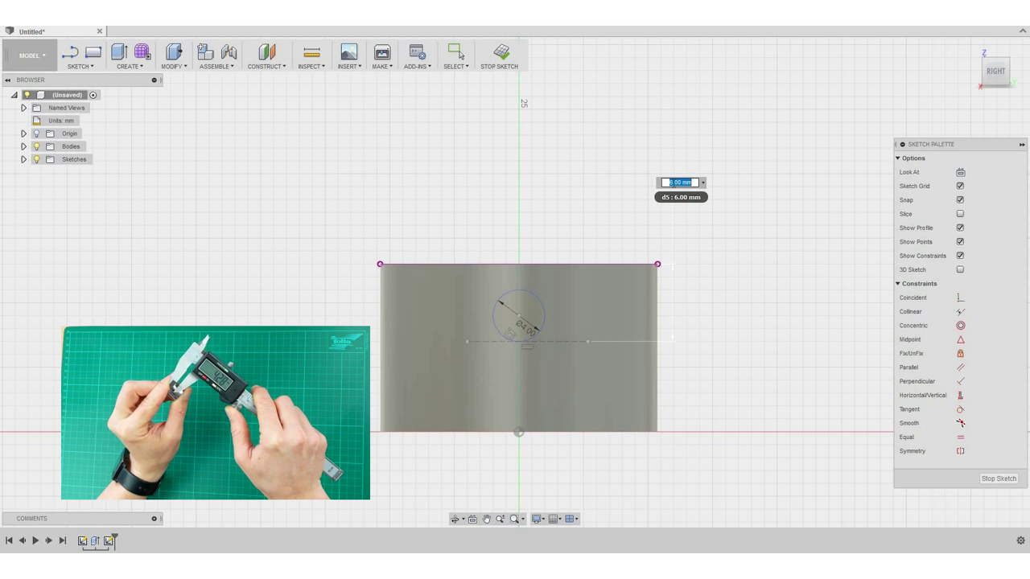
pyautogui.write('4.1')
pyautogui.press('Return')
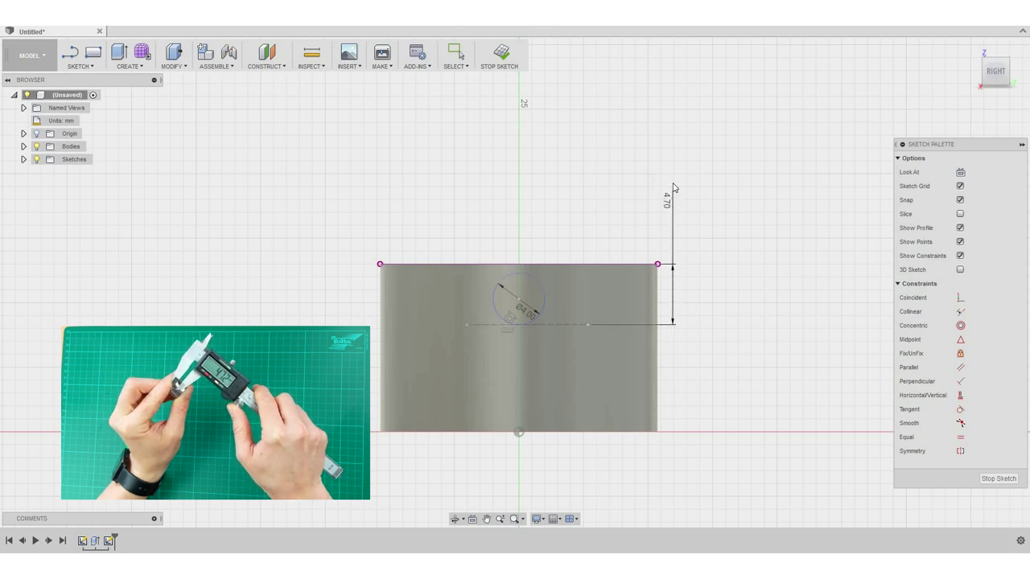
# Draw a rectangle about 2 mm wide and 3.5 mm high from above the cylinder's top edge down into the circle.
pyautogui.scroll(3, 631, 217)
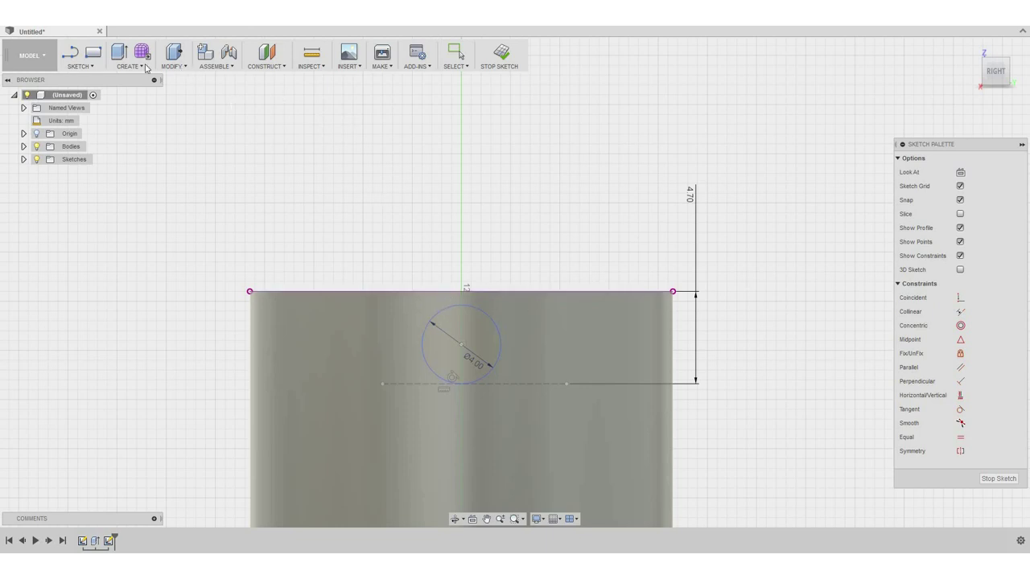
pyautogui.click(94, 55)
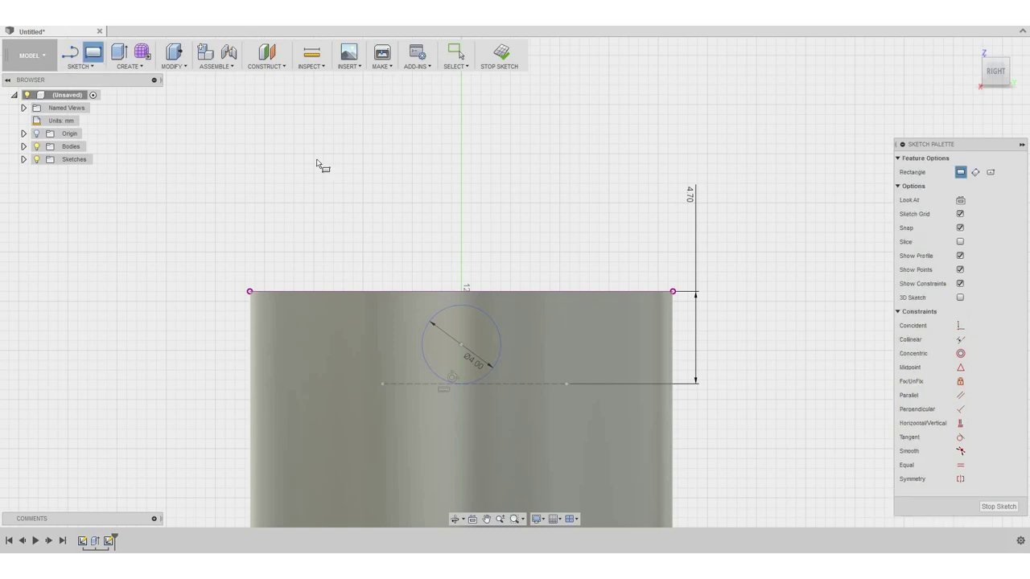
pyautogui.click(440, 261)
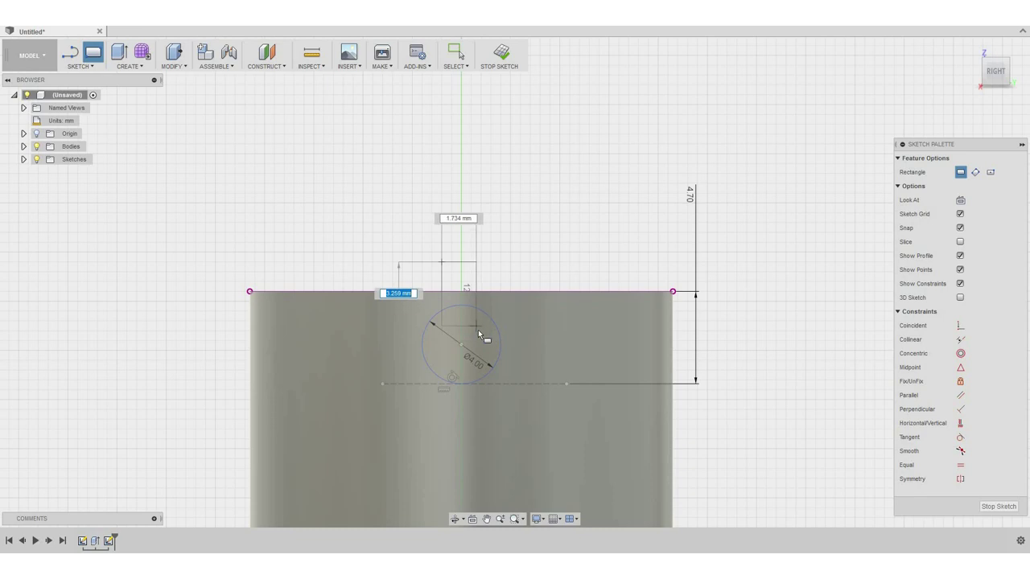
pyautogui.click(480, 331)
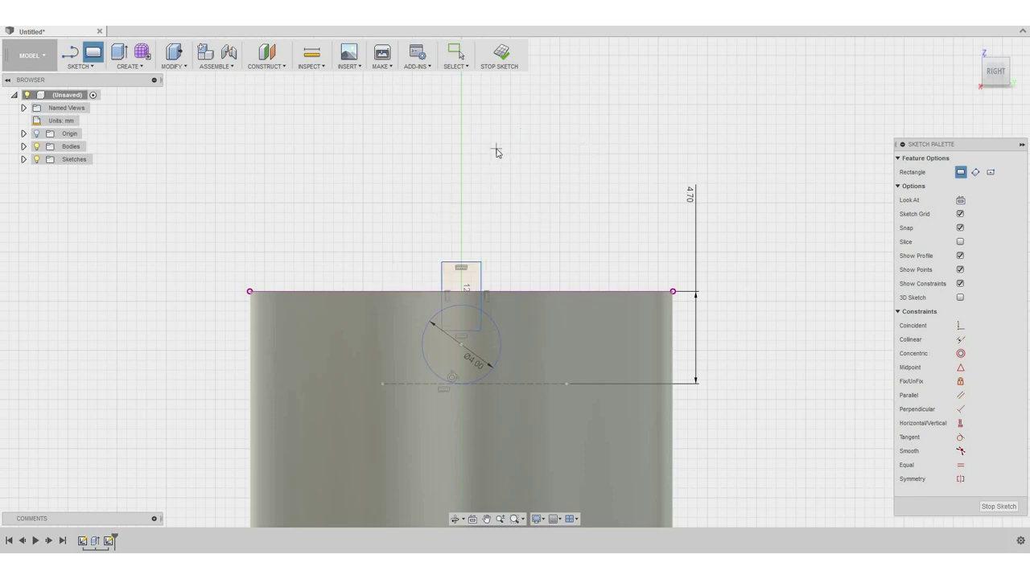
pyautogui.press('Escape')
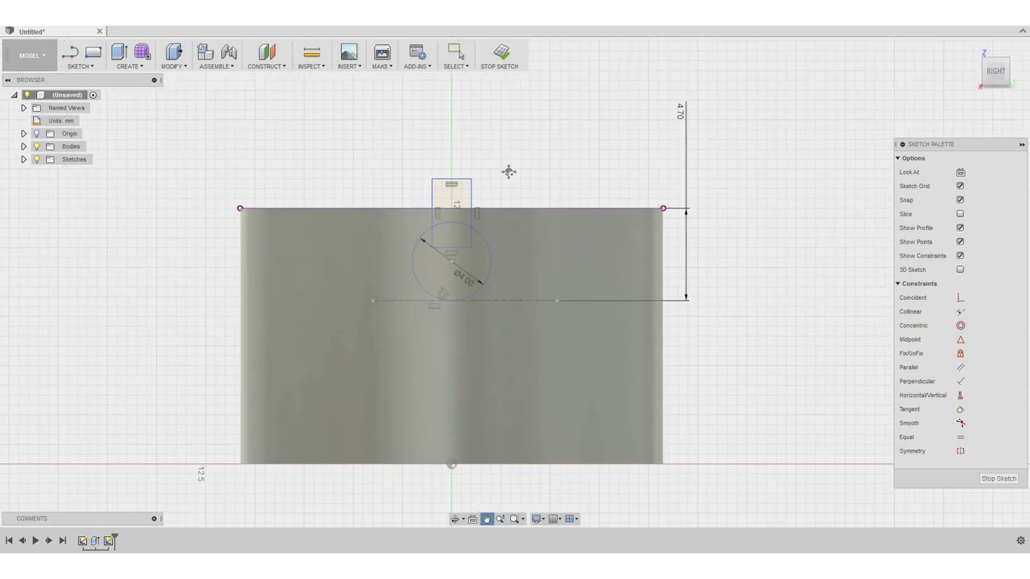
# Sketch a vertical line about 19.5 mm long from the origin up past the rectangle and convert it to a construction line.
pyautogui.press('l')
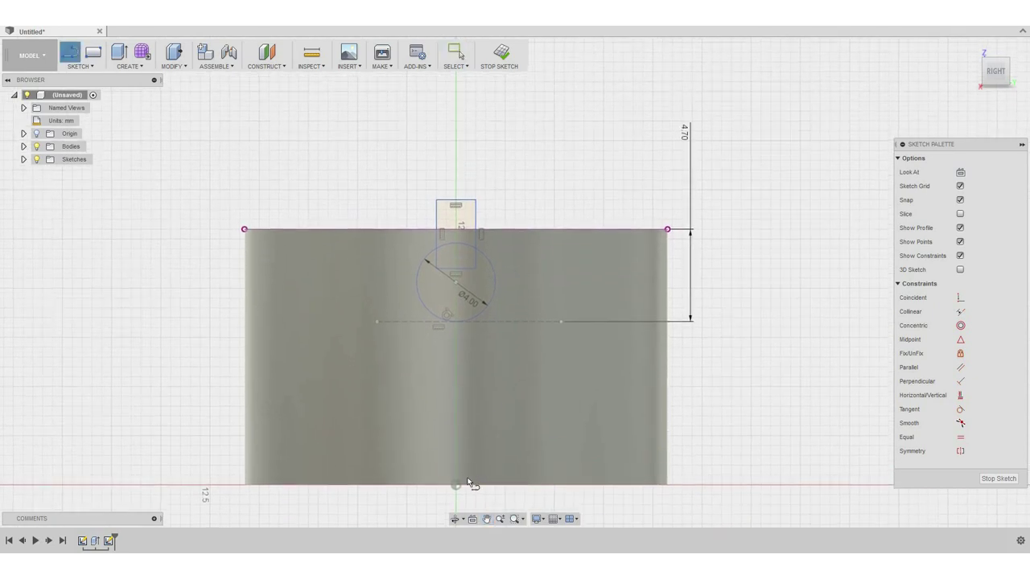
pyautogui.click(455, 485)
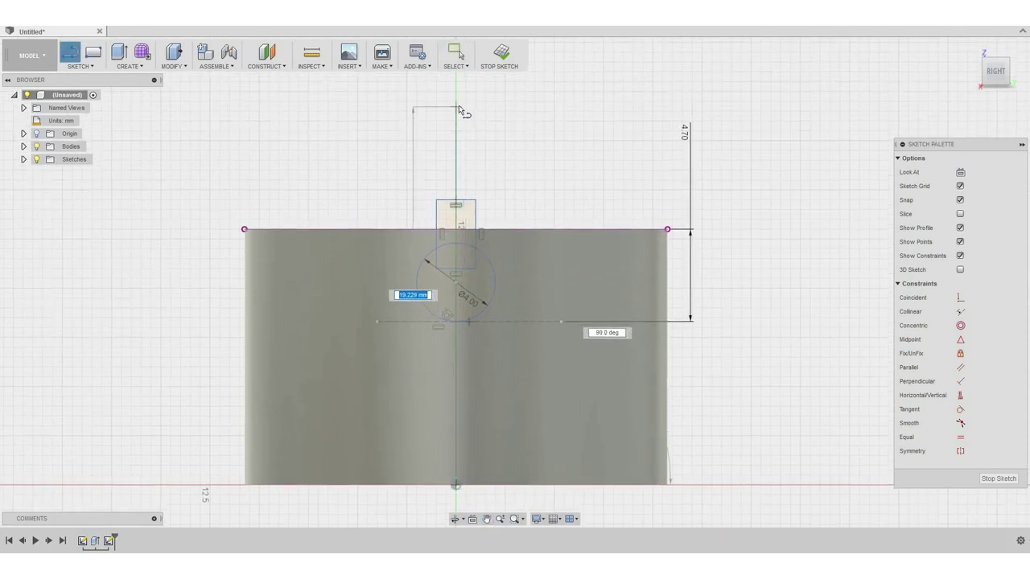
pyautogui.click(455, 103)
pyautogui.press('Escape')
pyautogui.click(456, 133)
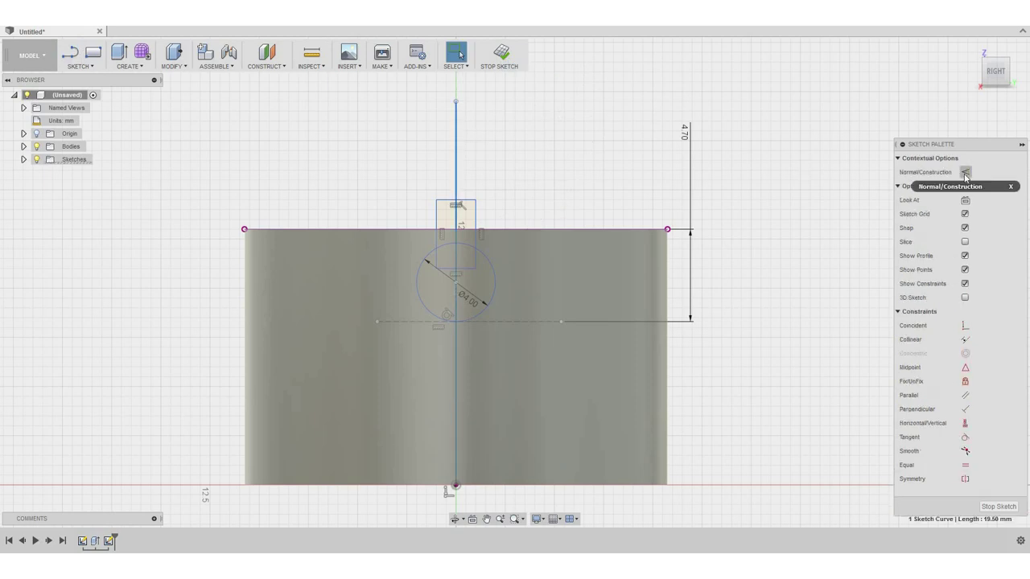
pyautogui.click(965, 173)
pyautogui.click(563, 165)
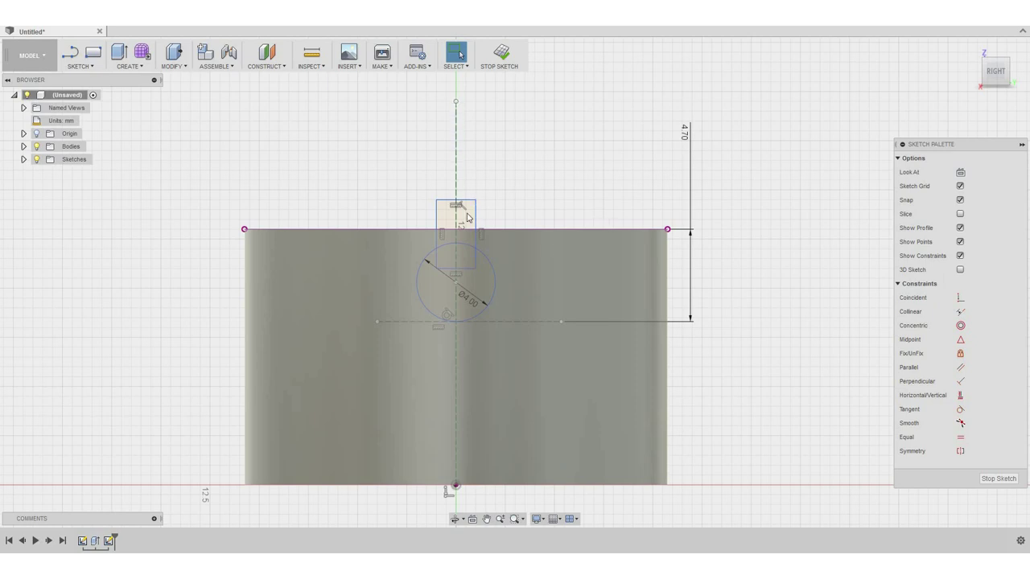
# Make the rectangle's two vertical sides symmetric about the vertical construction line.
pyautogui.click(514, 196)
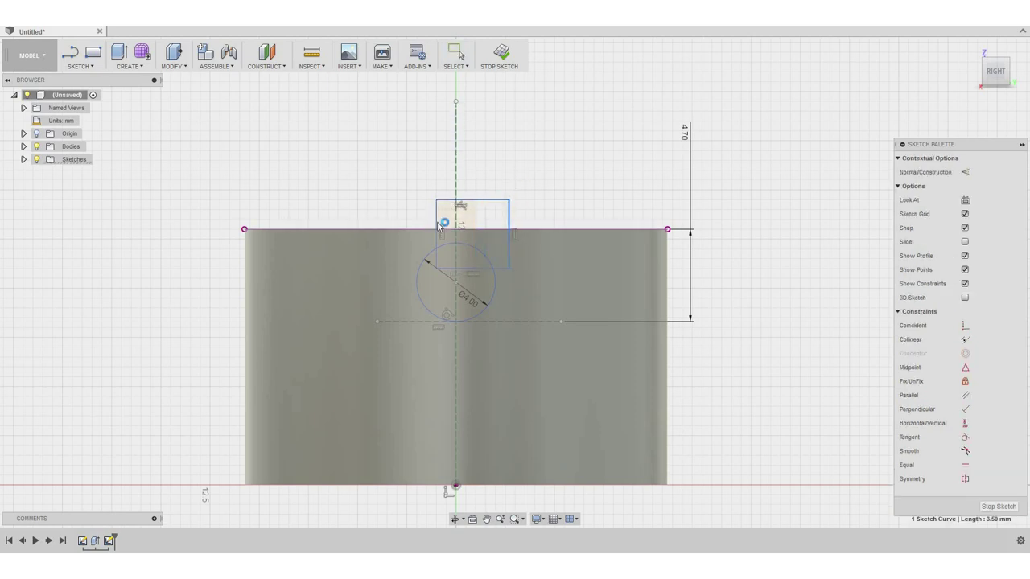
pyautogui.moveTo(441, 225); pyautogui.dragTo(401, 212)
pyautogui.click(820, 306)
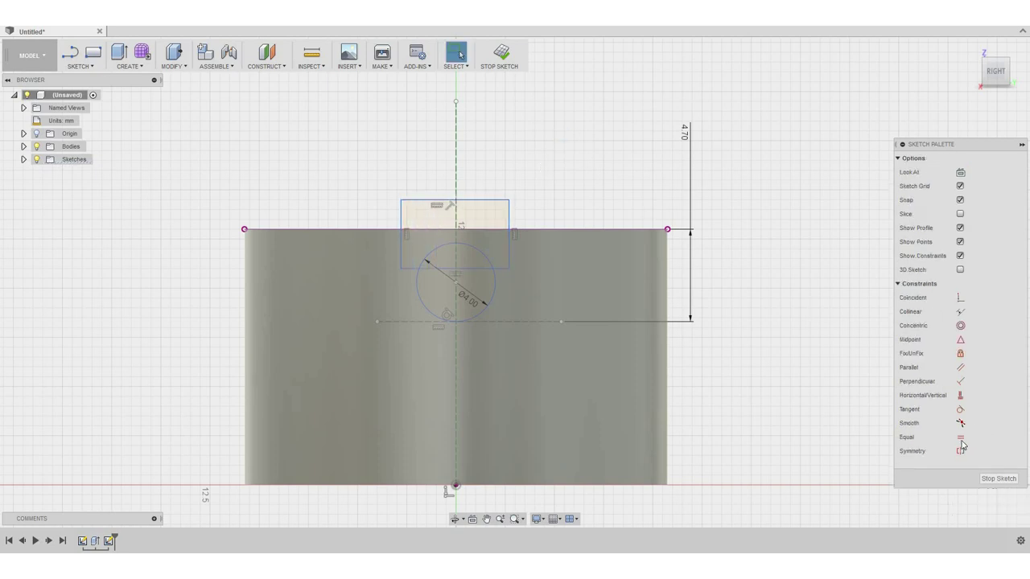
pyautogui.click(960, 450)
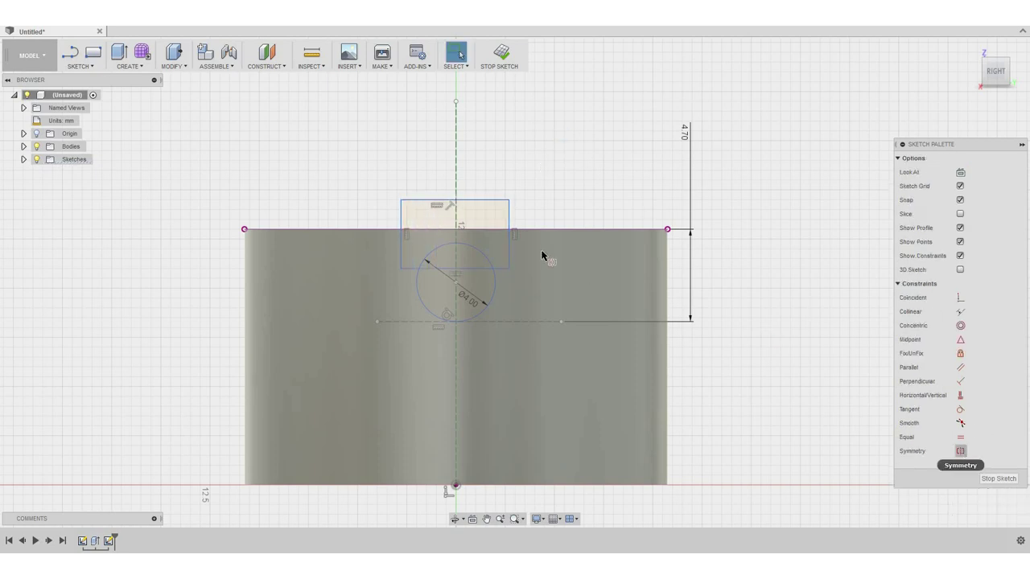
pyautogui.click(402, 218)
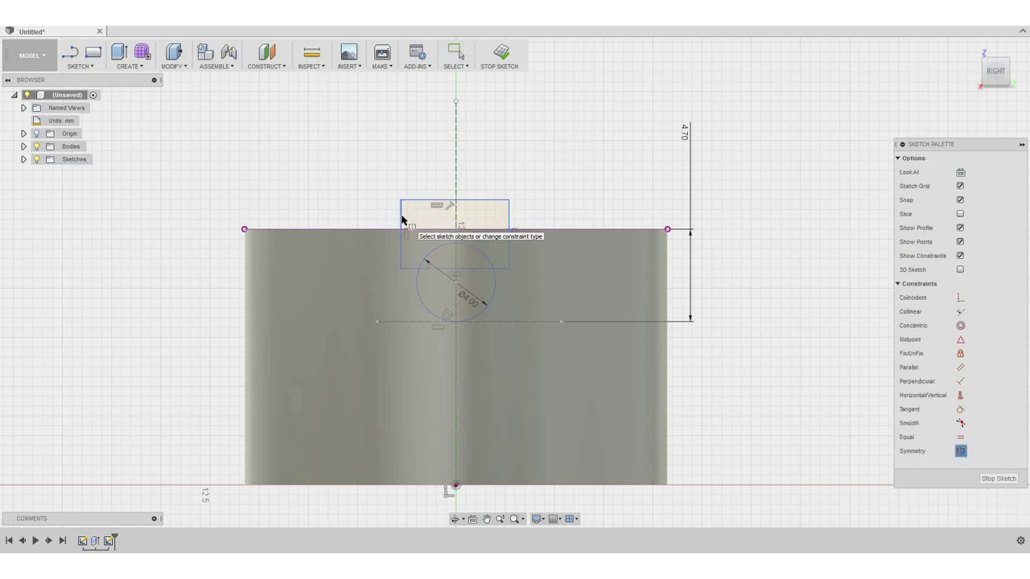
pyautogui.click(457, 173)
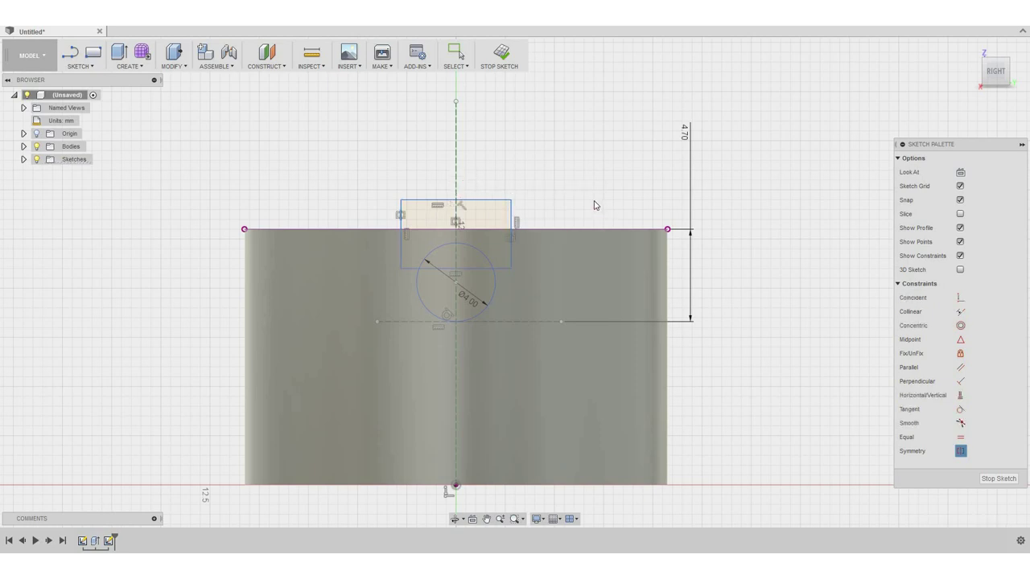
pyautogui.press('Escape')
pyautogui.moveTo(512, 212); pyautogui.dragTo(474, 212)
pyautogui.click(472, 189)
# Dimension the rectangle's width between its vertical sides as 3.65 mm.
pyautogui.scroll(-2, 472, 189)
pyautogui.scroll(4, 463, 196)
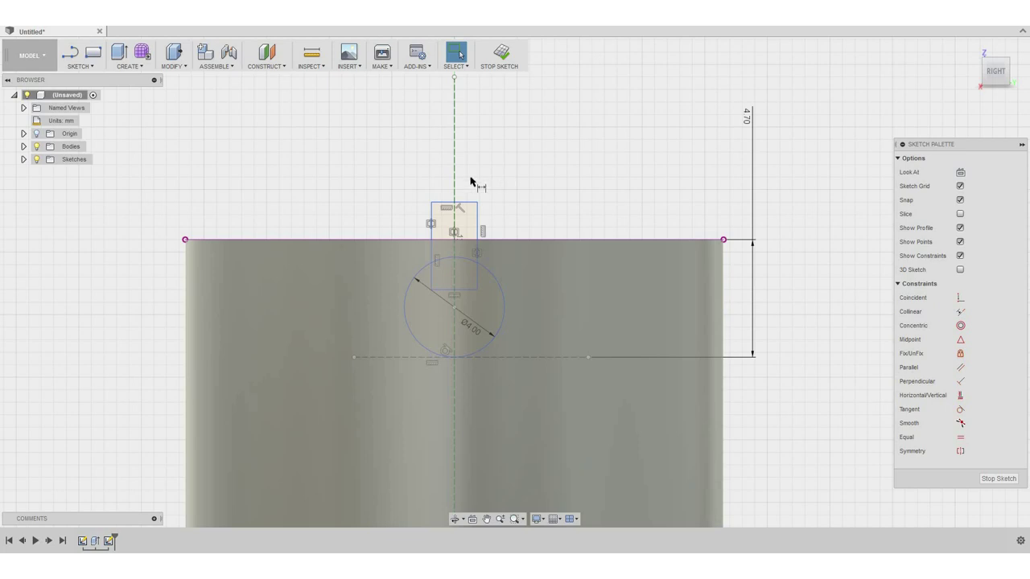
pyautogui.press('d')
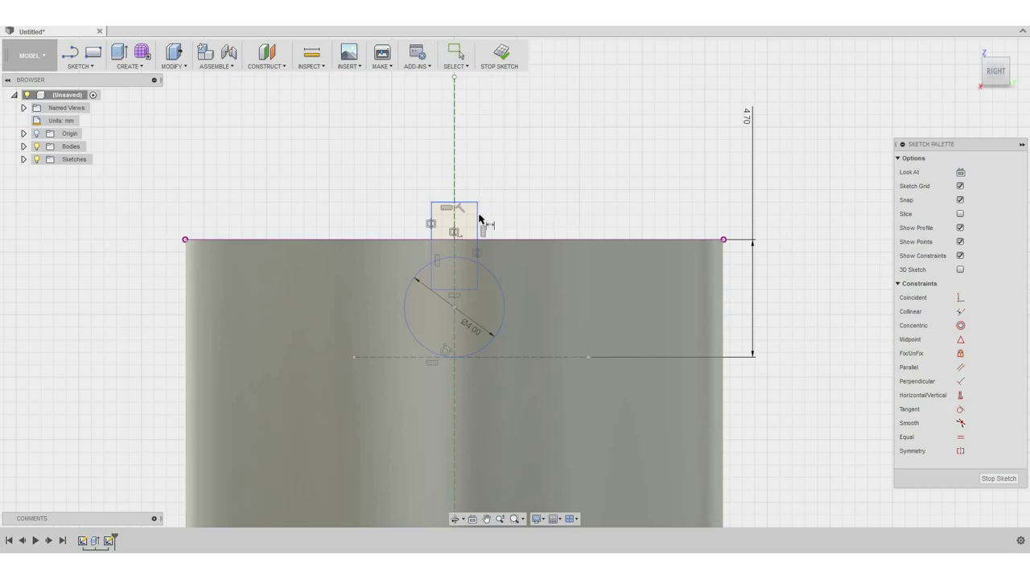
pyautogui.click(432, 219)
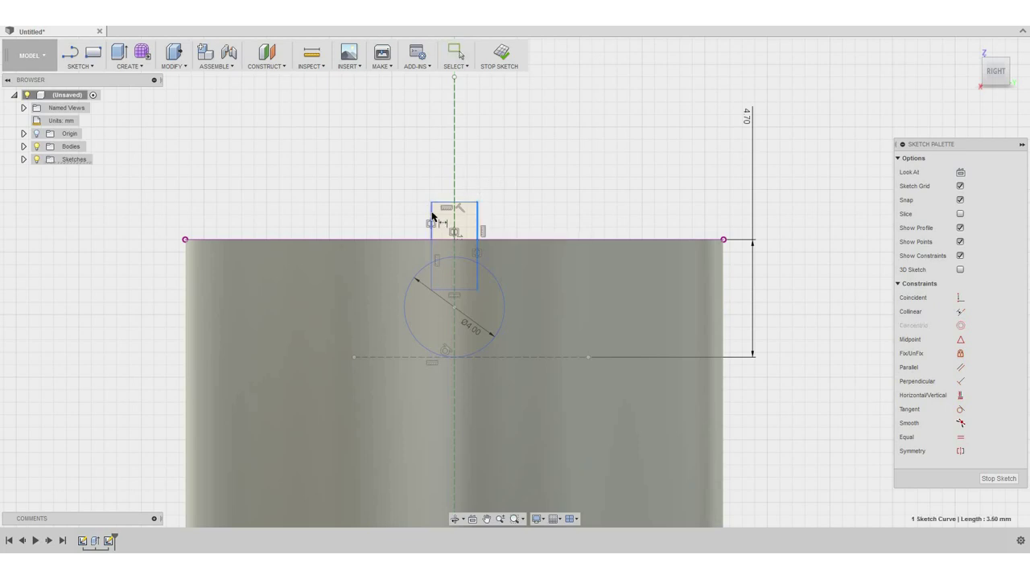
pyautogui.click(531, 169)
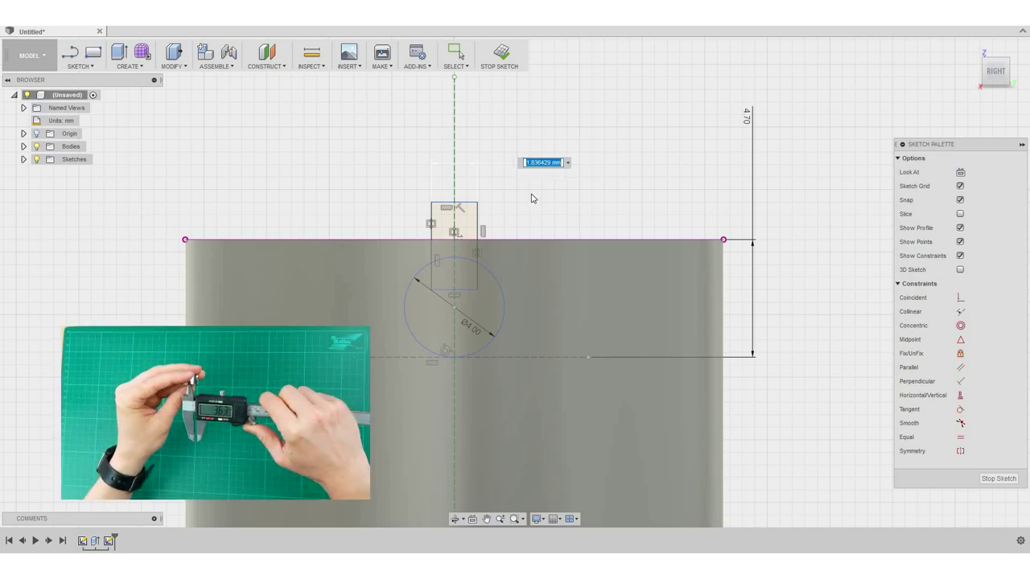
pyautogui.write('3.65')
pyautogui.press('Return')
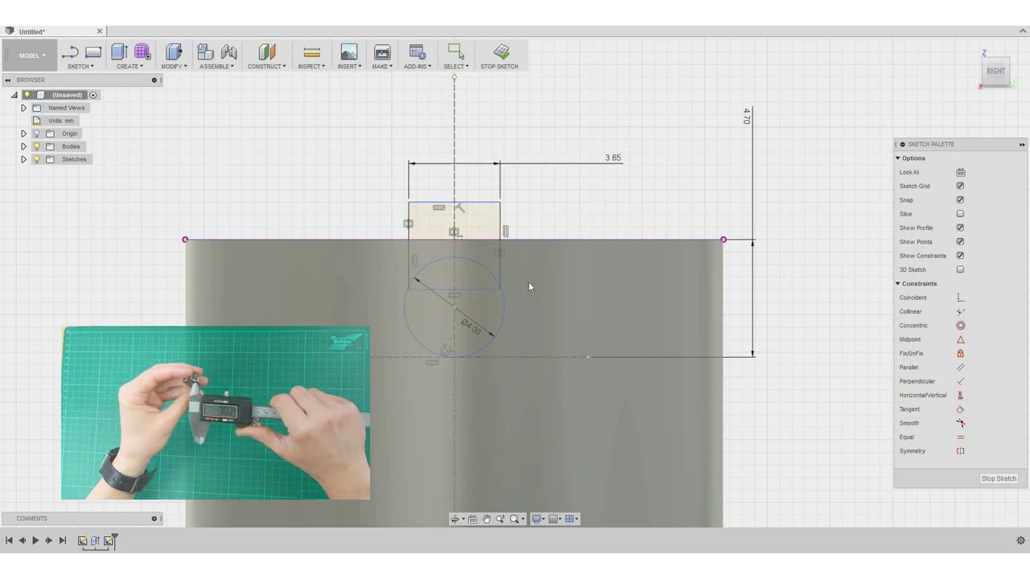
# Trim away the circle's upper arc inside the rectangle and the rectangle's lower edge.
pyautogui.scroll(2, 444, 286)
pyautogui.scroll(2, 443, 286)
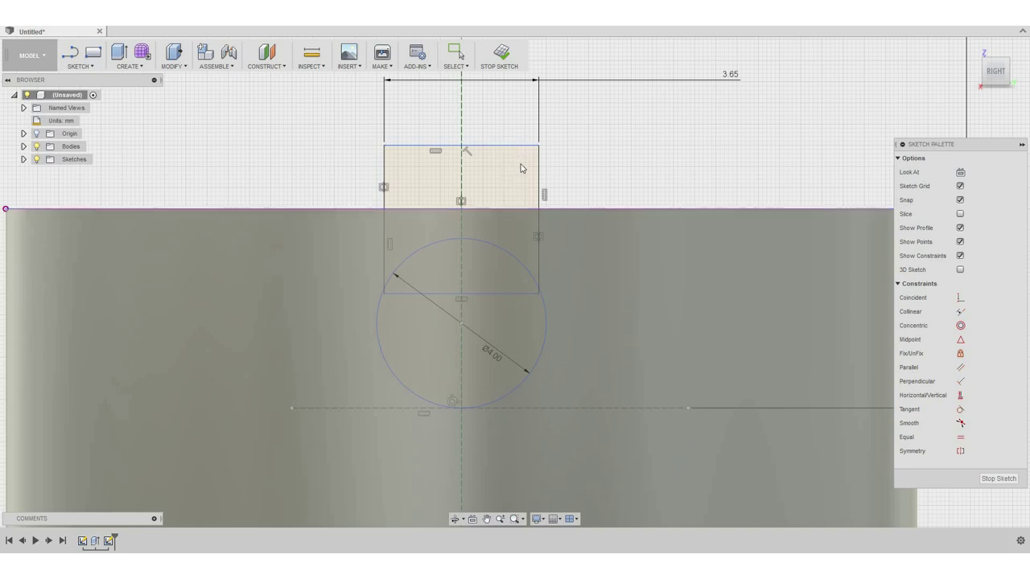
pyautogui.scroll(3, 527, 261)
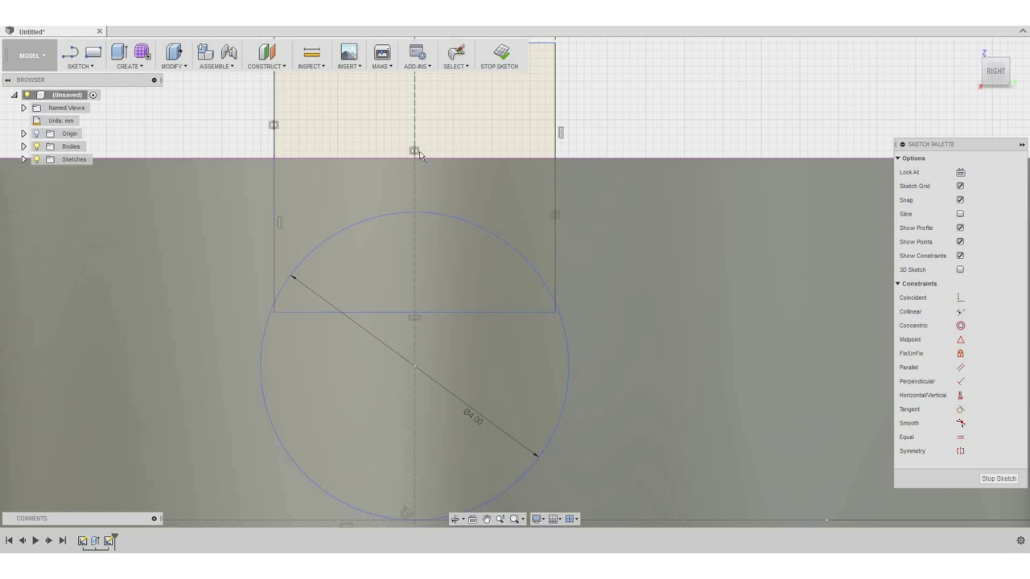
pyautogui.click(89, 67)
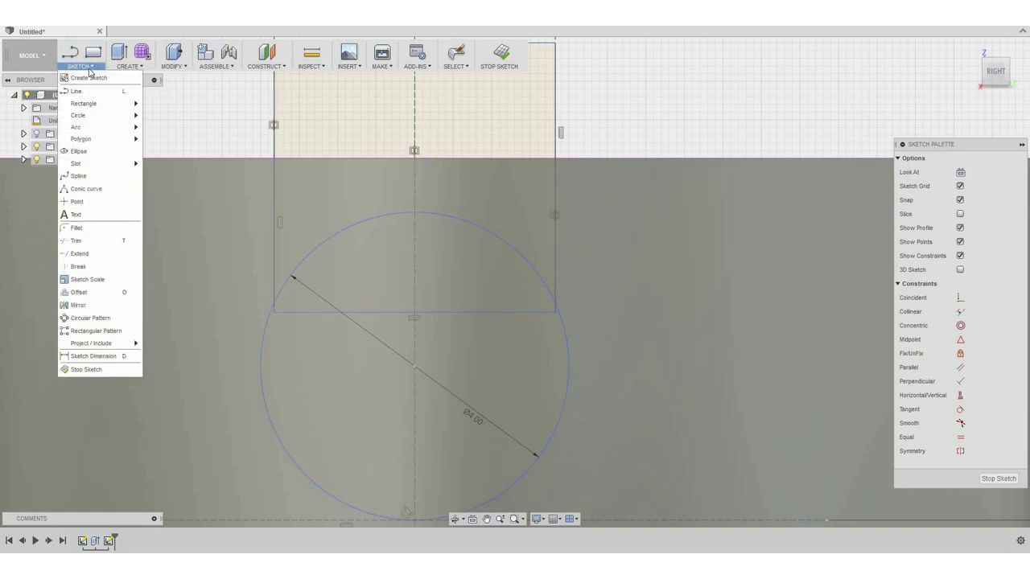
pyautogui.click(104, 243)
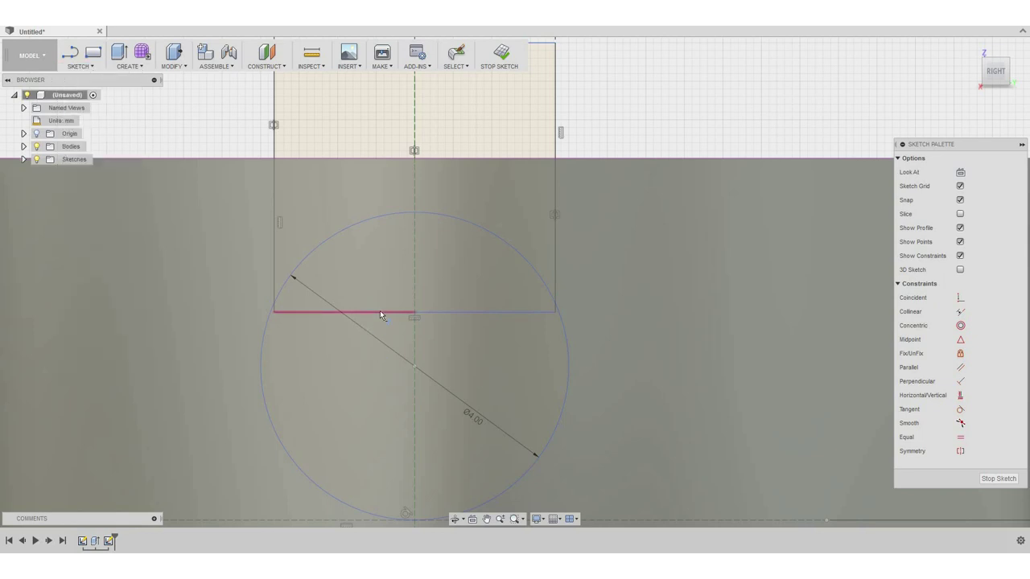
pyautogui.click(312, 257)
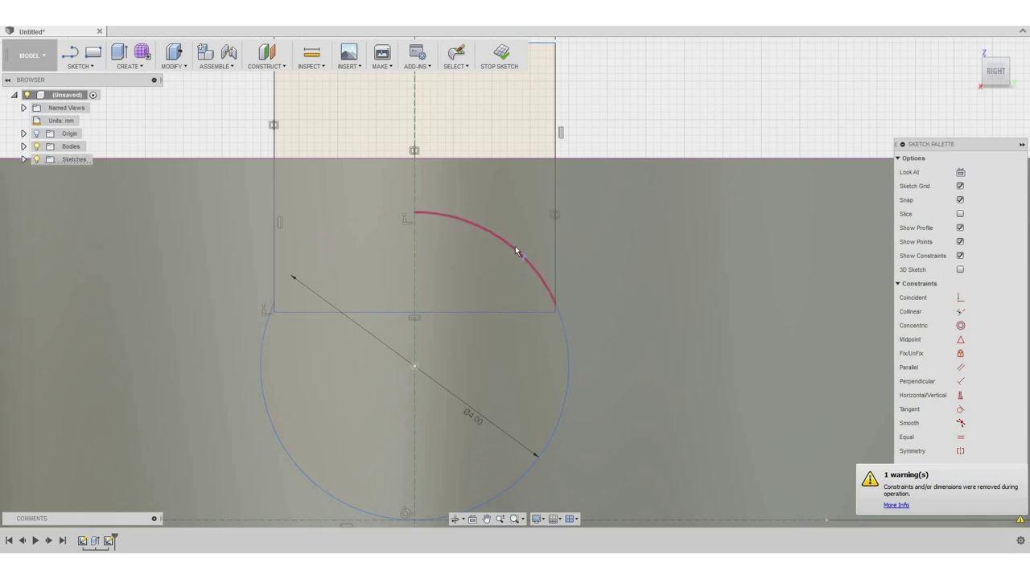
pyautogui.click(545, 276)
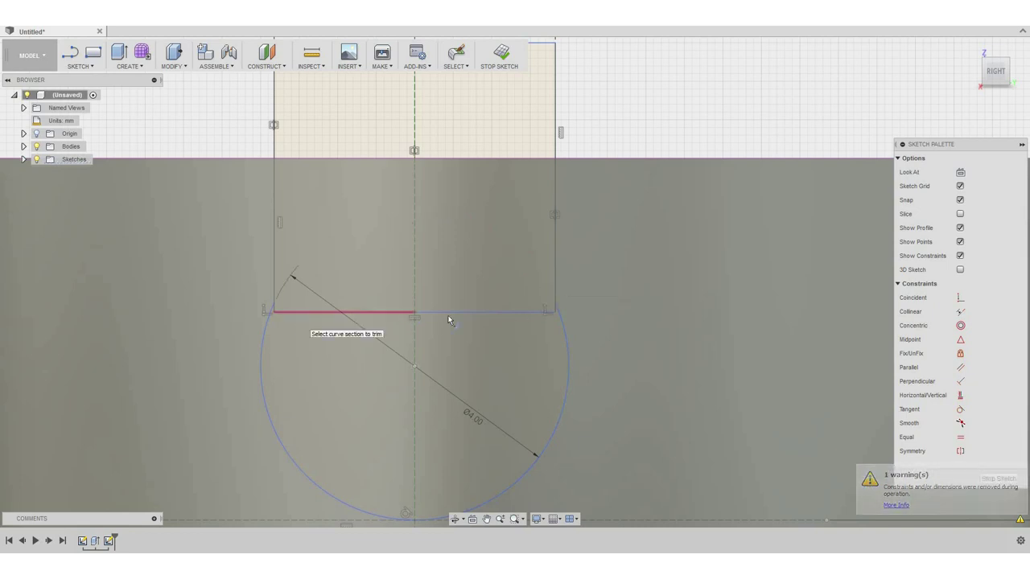
pyautogui.click(296, 313)
pyautogui.click(462, 313)
# Trim the short leftover ends of the rectangle's vertical sides that extend past the arc.
pyautogui.scroll(5, 295, 296)
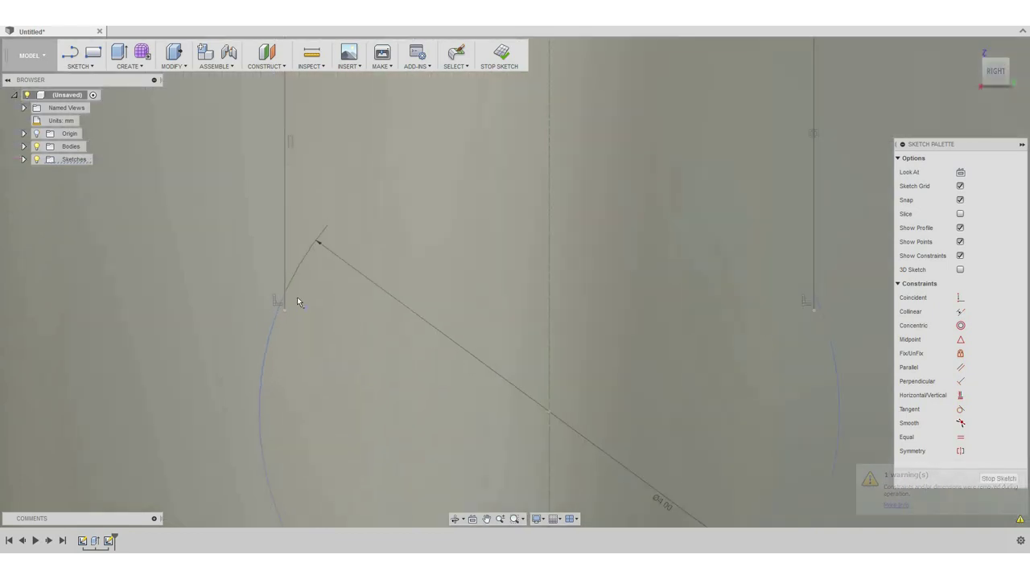
pyautogui.scroll(-5, 587, 339)
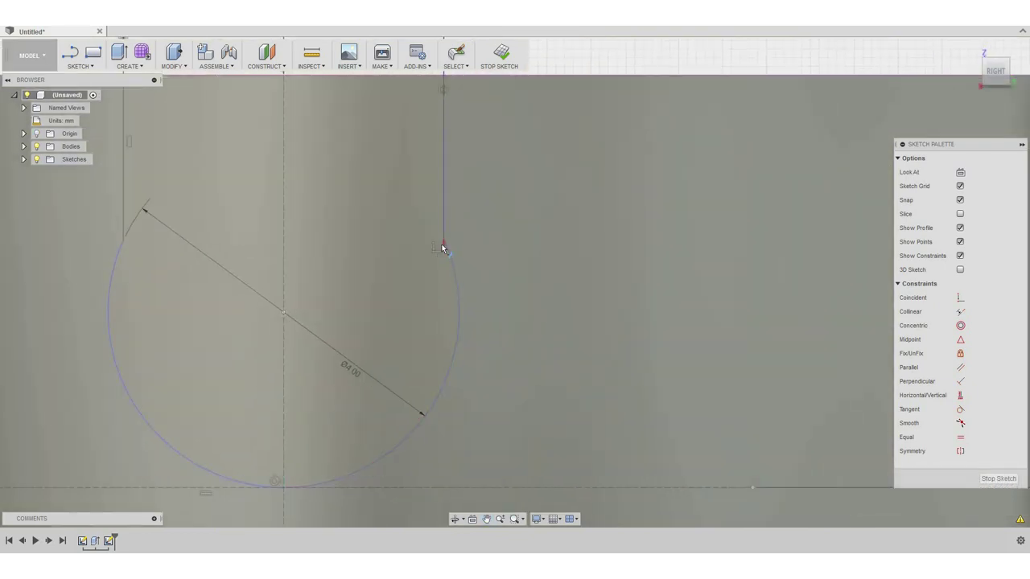
pyautogui.click(443, 249)
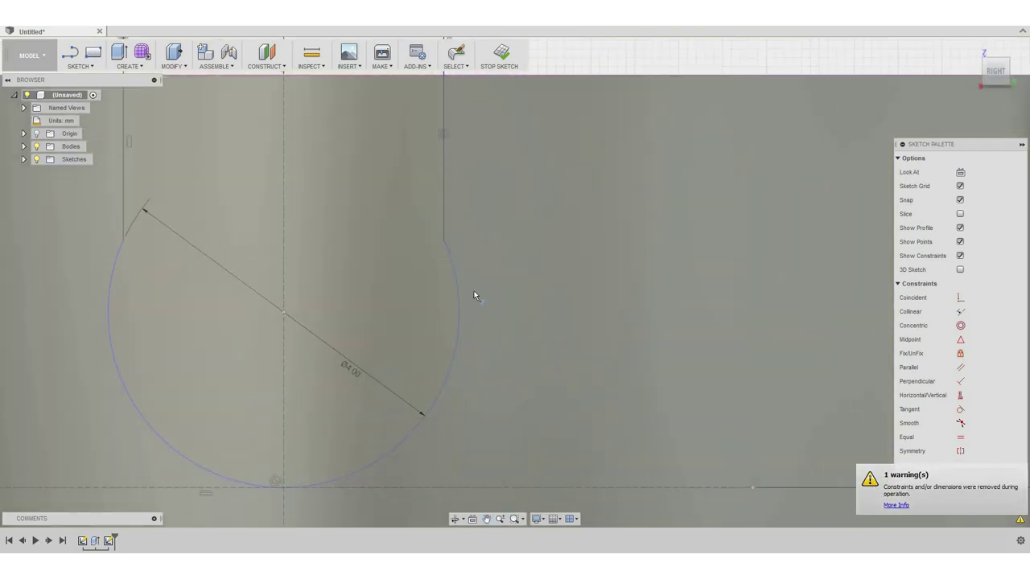
pyautogui.scroll(4, 474, 270)
pyautogui.scroll(-5, 473, 271)
pyautogui.press('Escape')
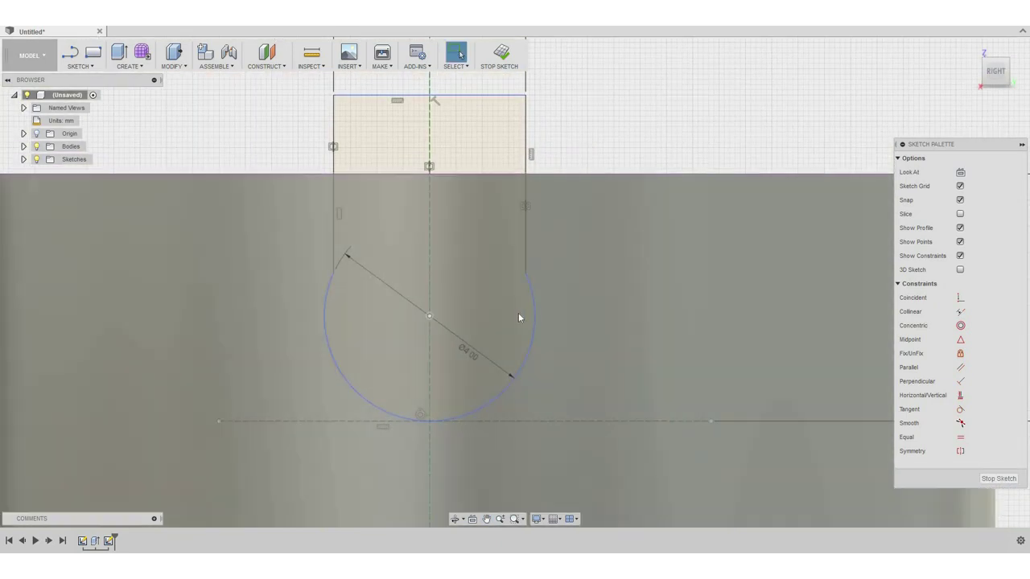
# Try shifting the arc off the centre axis and moving its centre back by hand, and undo the last move.
pyautogui.click(525, 316)
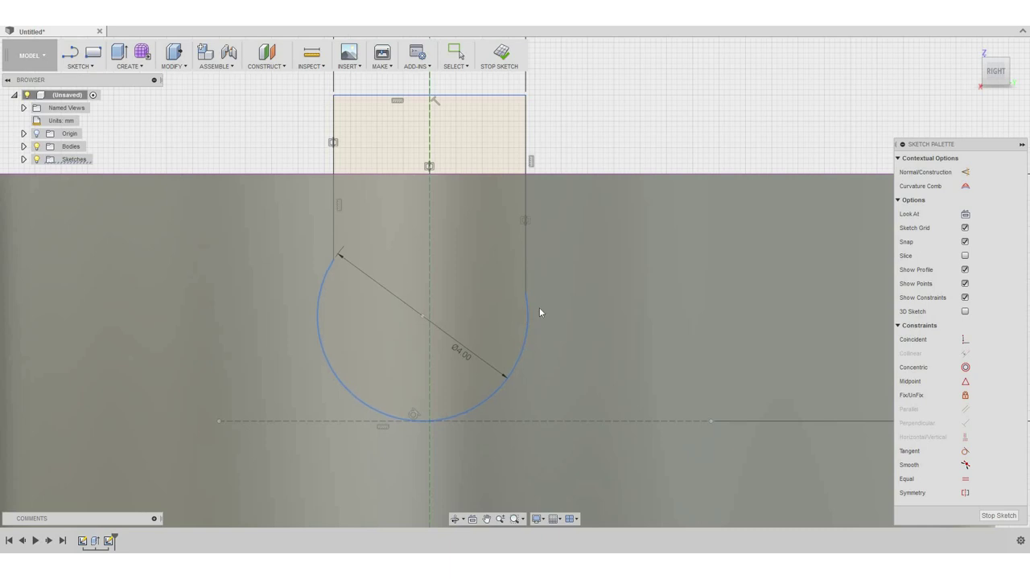
pyautogui.moveTo(423, 315); pyautogui.dragTo(428, 317)
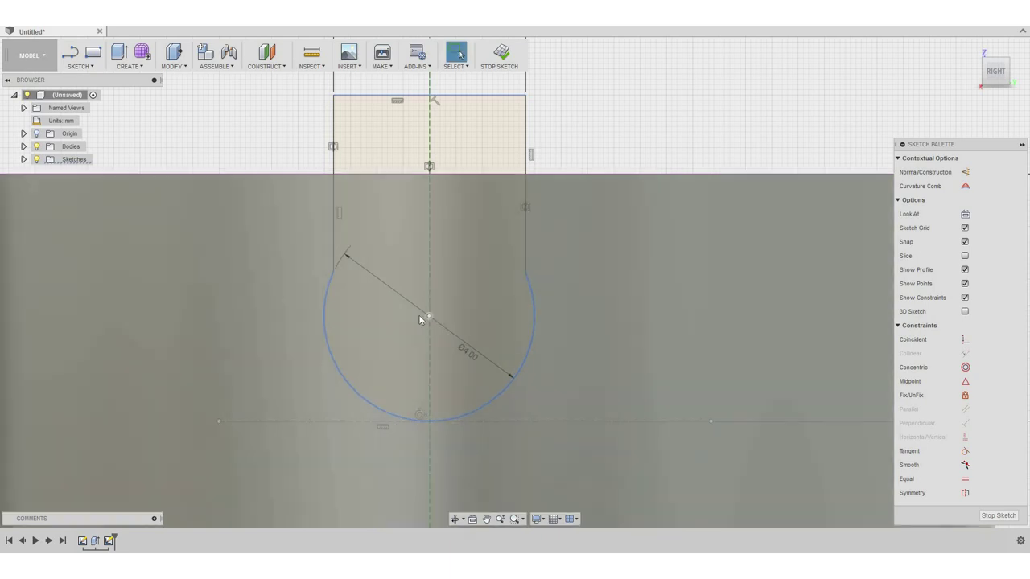
pyautogui.press('Escape')
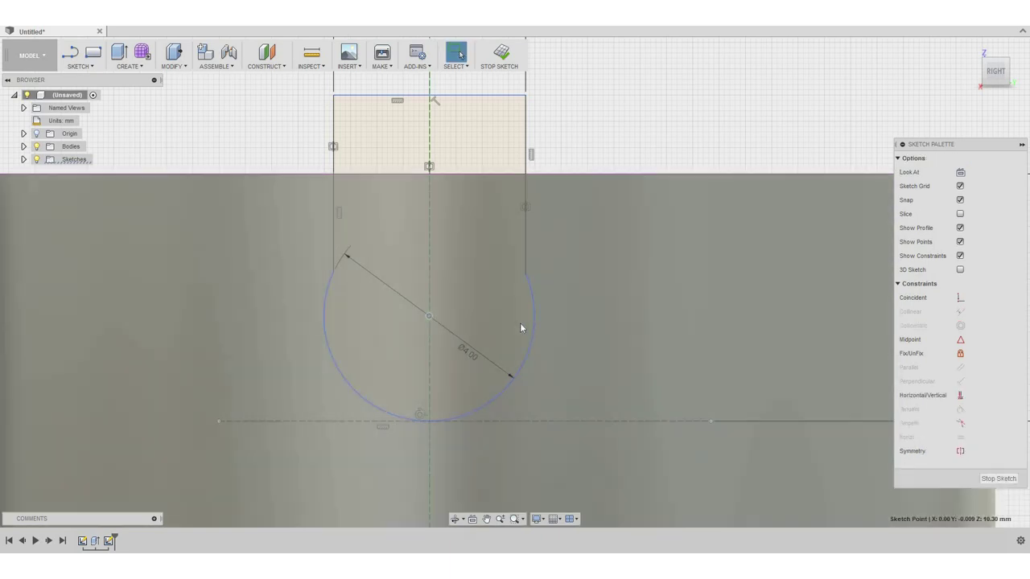
pyautogui.hotkey('ctrl', 'z')
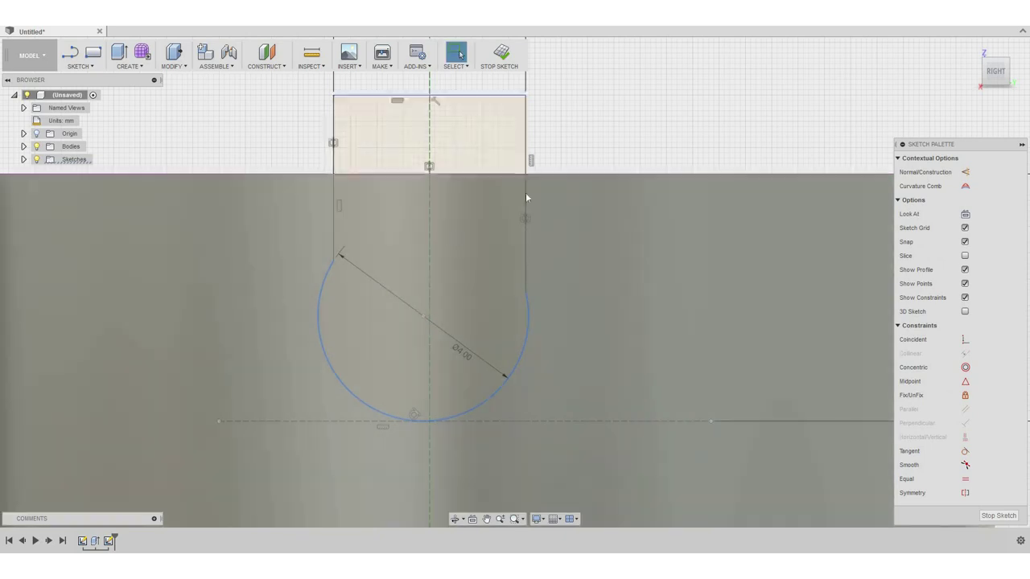
pyautogui.press('Escape')
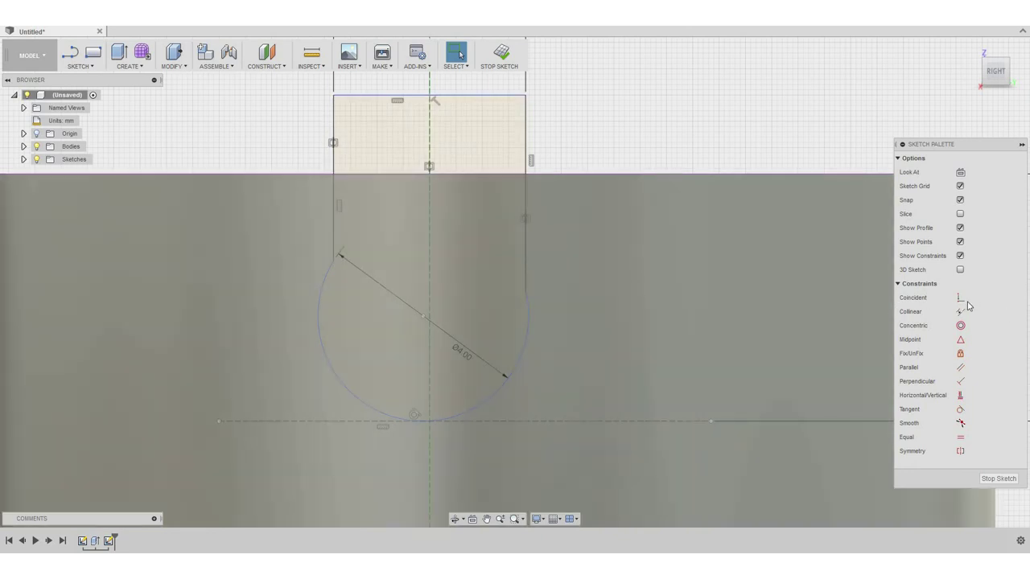
# Constrain the arc's centre point coincident with the vertical centre axis and finish the sketch.
pyautogui.click(960, 298)
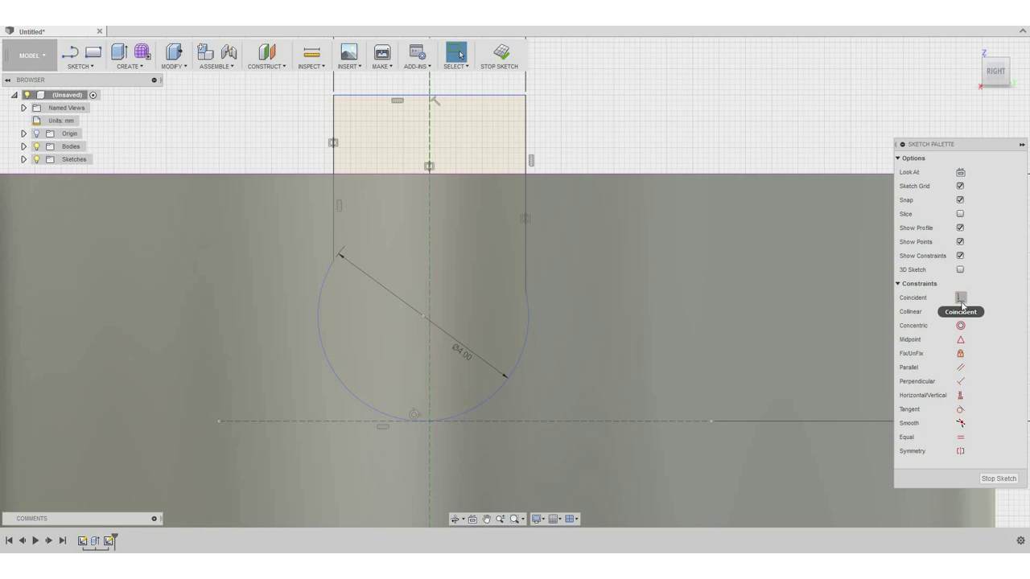
pyautogui.click(955, 302)
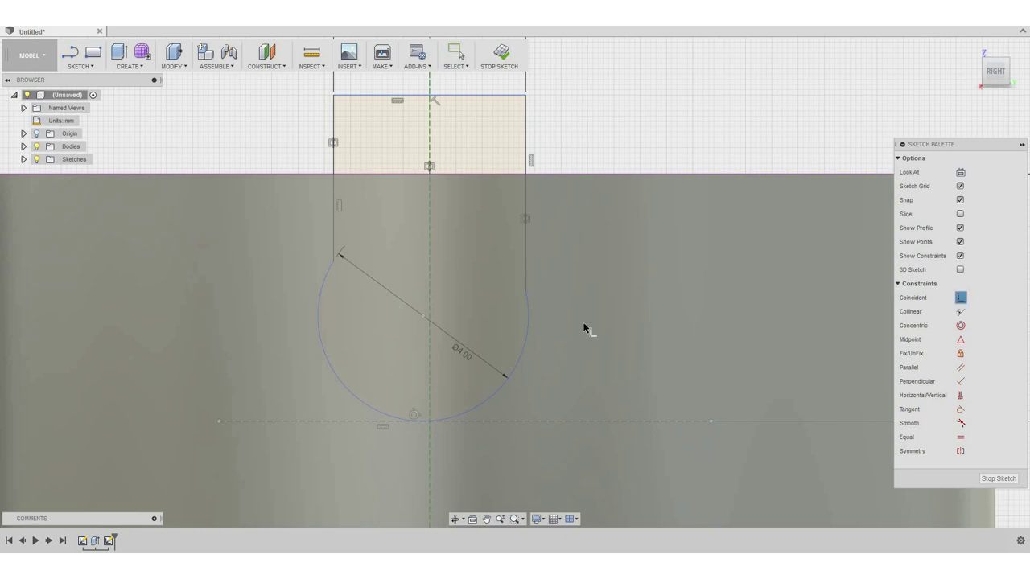
pyautogui.click(423, 317)
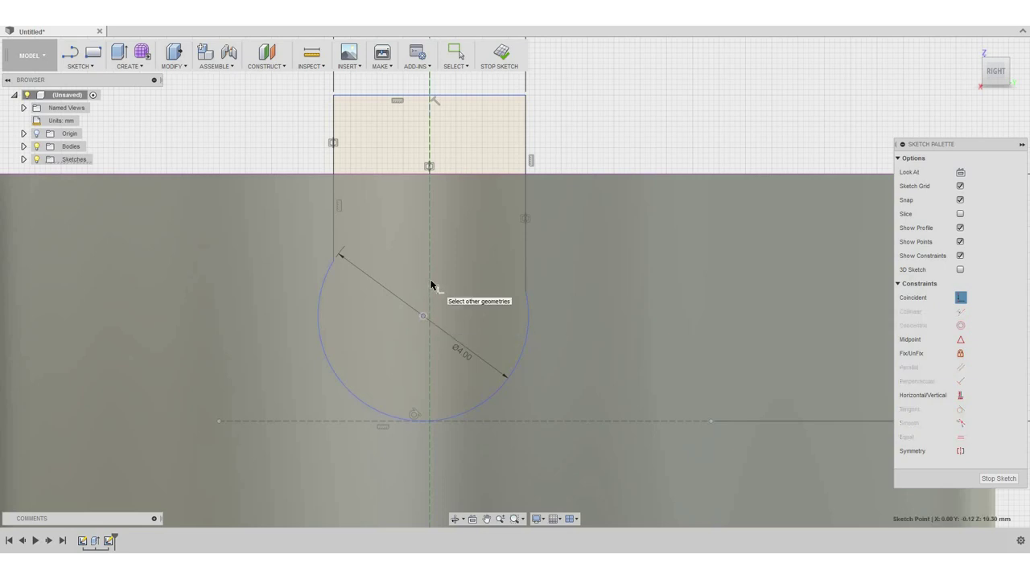
pyautogui.click(430, 285)
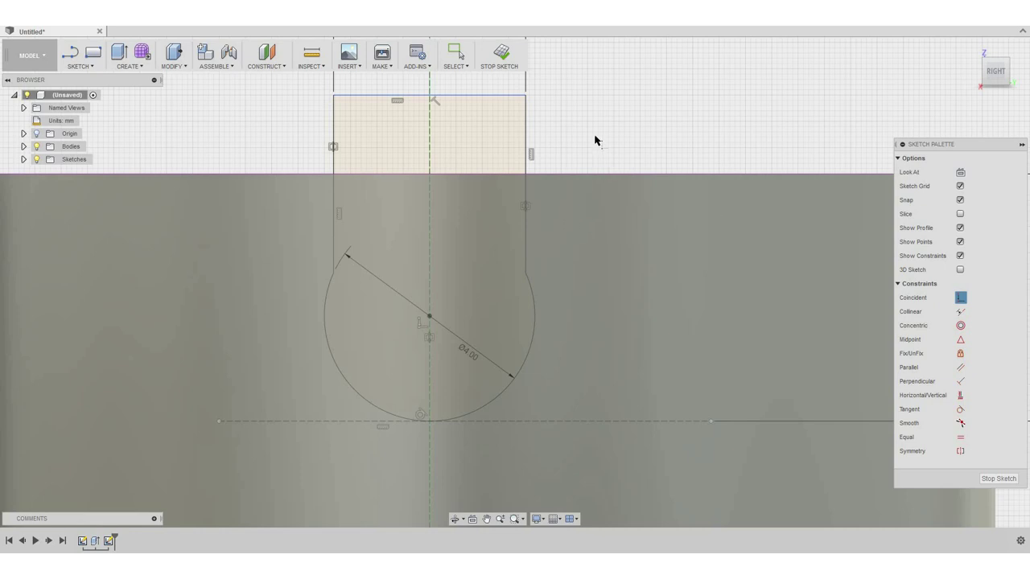
pyautogui.scroll(-2, 608, 152)
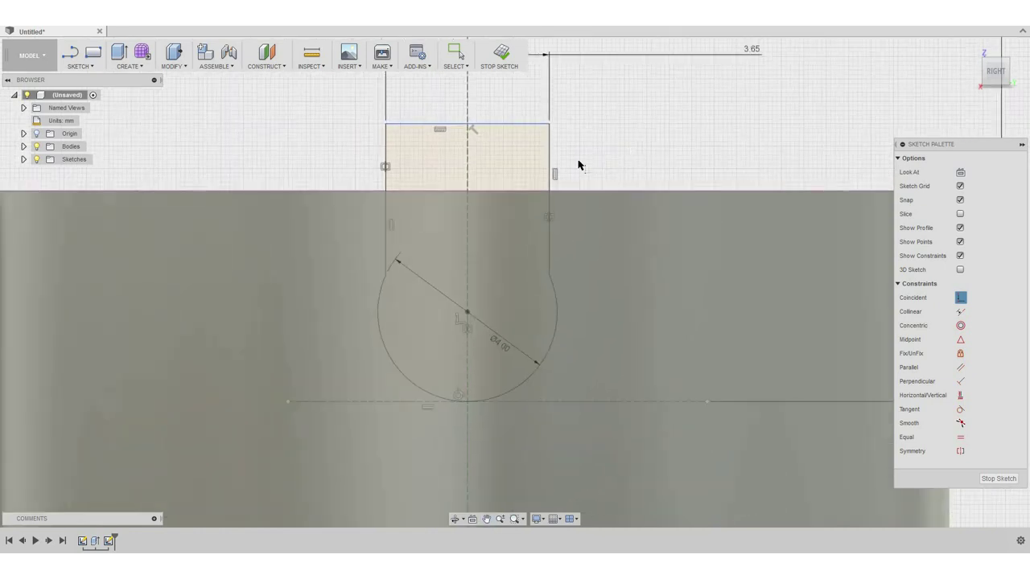
pyautogui.click(505, 72)
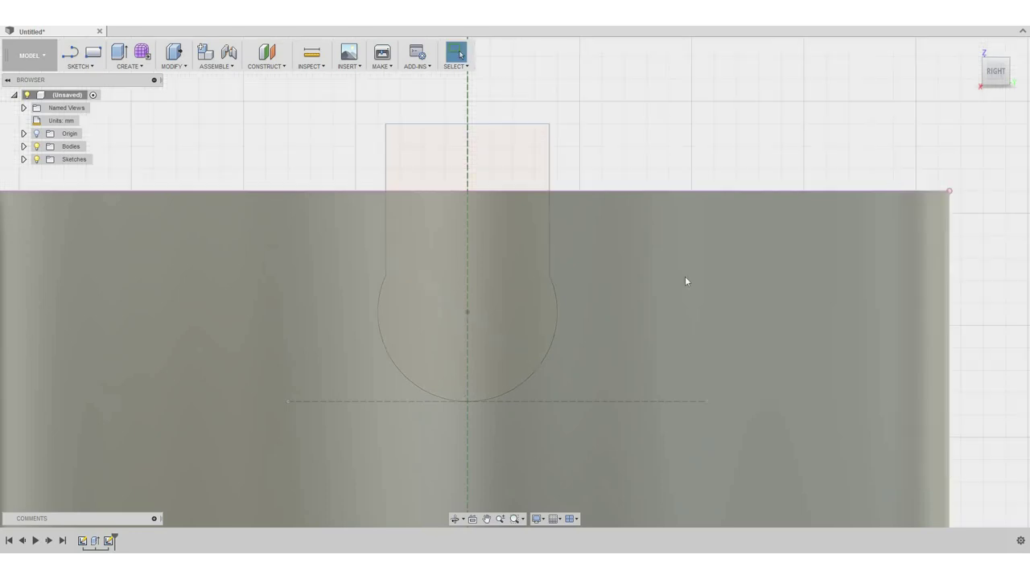
# Cut the rounded slot profile through the cylinder with Press Pull, extending it symmetrically by 15 mm.
pyautogui.moveTo(639, 260)
pyautogui.keyDown('shift'); pyautogui.mouseDown(button='middle')
pyautogui.moveTo(496, 363)
pyautogui.moveTo(616, 258)
pyautogui.moveTo(627, 223)
pyautogui.moveTo(619, 215)
pyautogui.mouseUp(button='middle'); pyautogui.keyUp('shift')
pyautogui.scroll(-5, 619, 216)
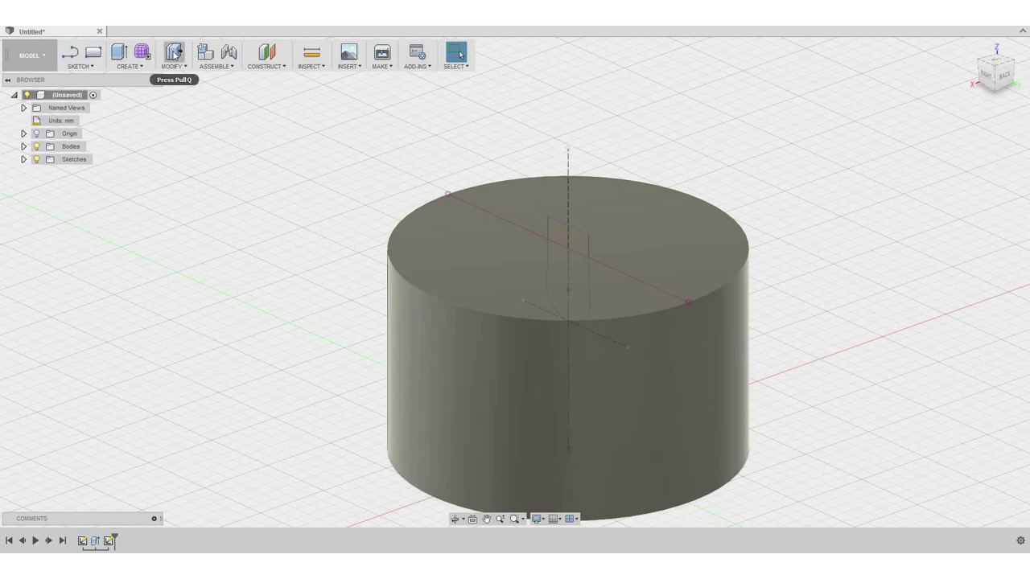
pyautogui.click(175, 53)
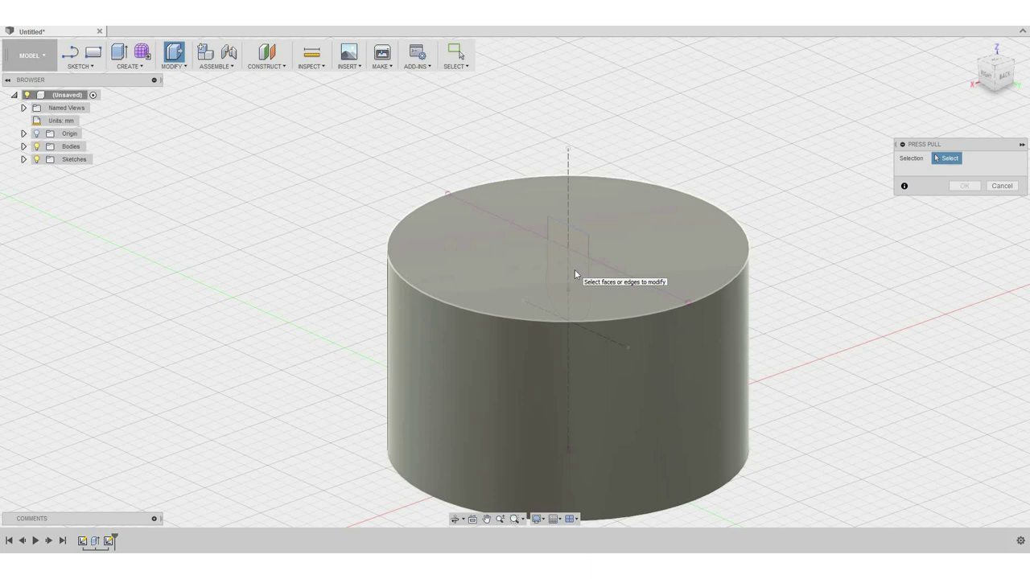
pyautogui.click(575, 271)
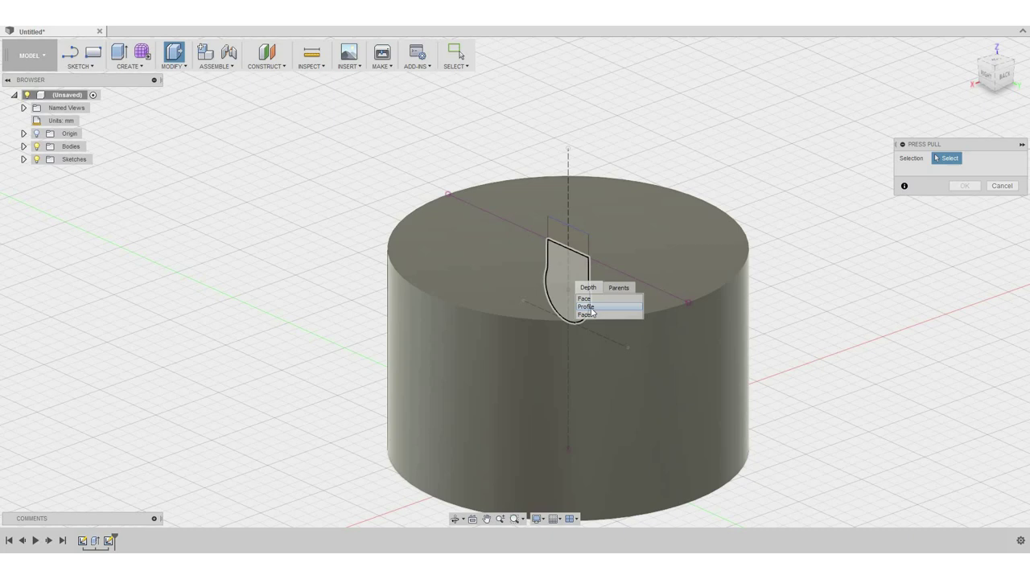
pyautogui.click(588, 306)
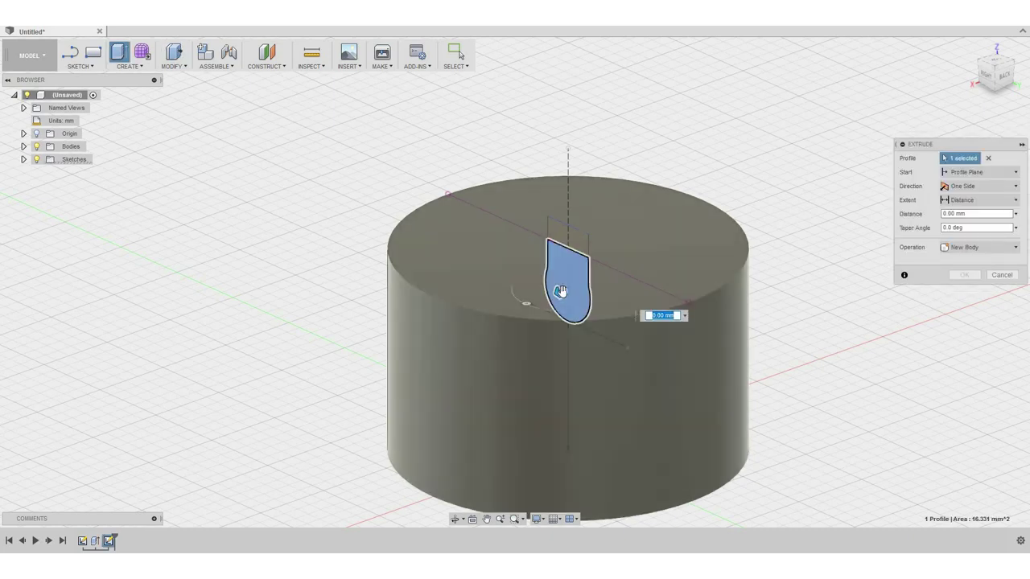
pyautogui.moveTo(532, 302); pyautogui.dragTo(393, 349)
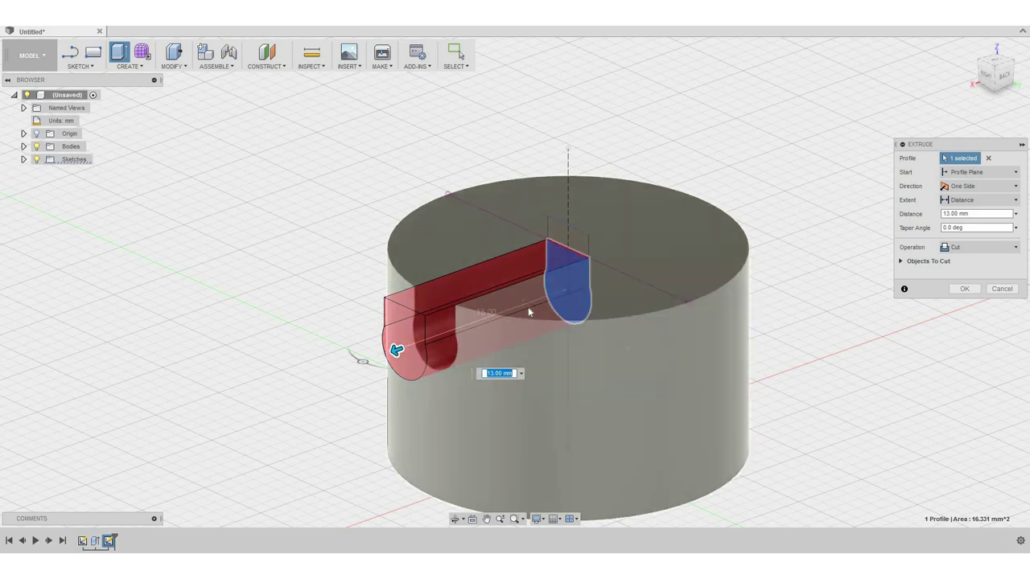
pyautogui.click(1010, 186)
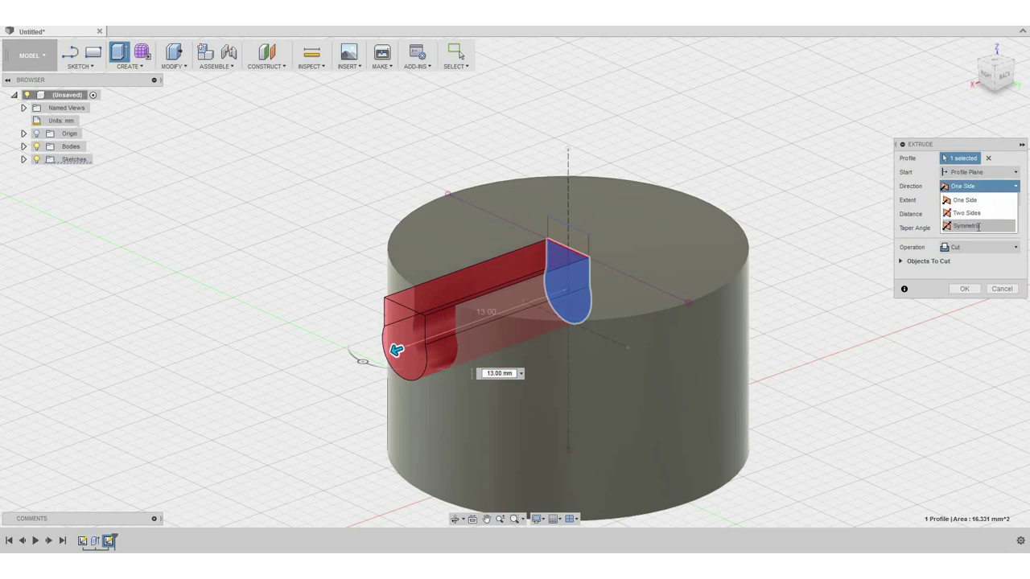
pyautogui.click(977, 228)
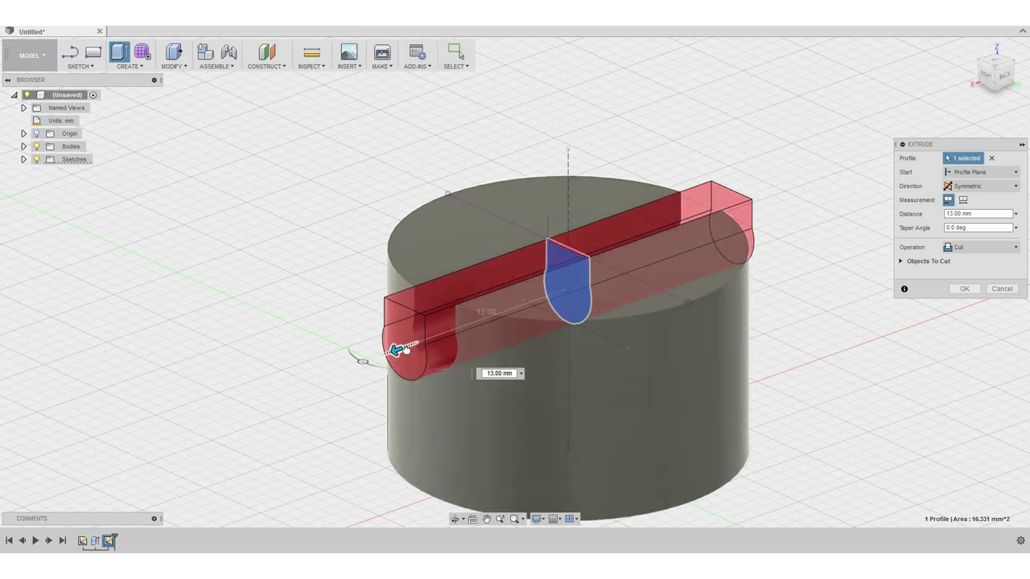
pyautogui.moveTo(397, 349); pyautogui.dragTo(373, 359)
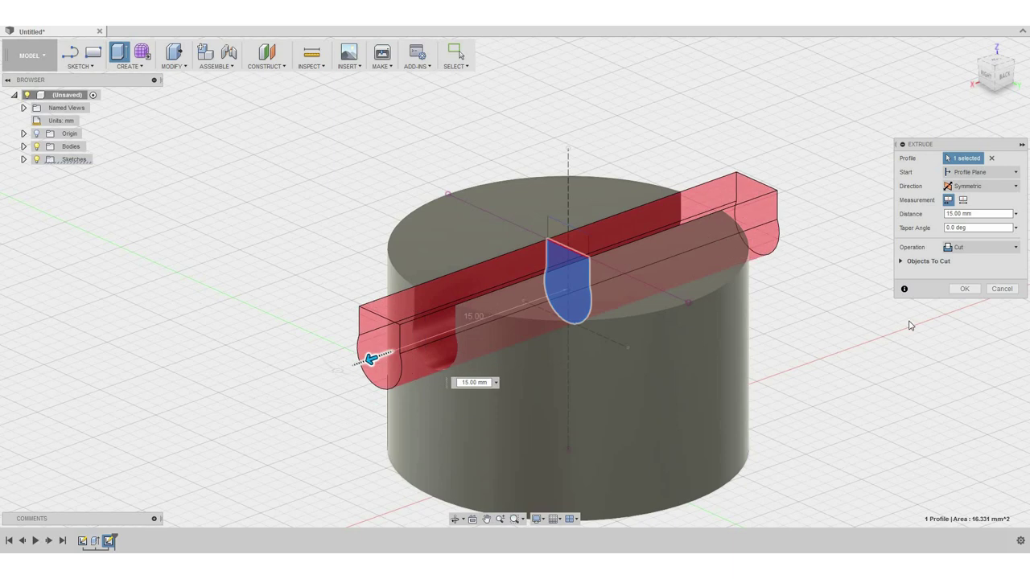
pyautogui.click(964, 288)
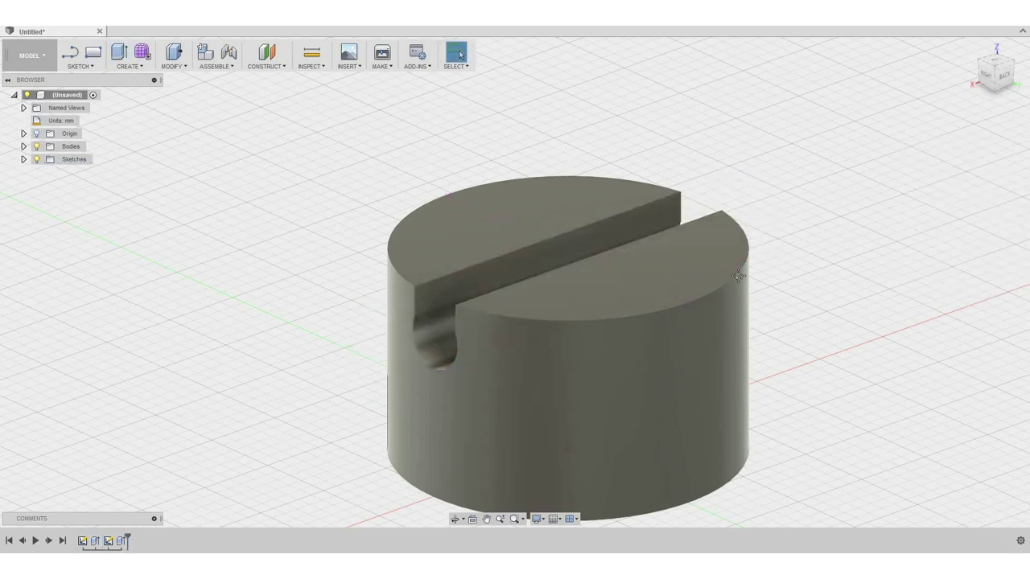
# Create a construction plane tangent to the cylinder's outer side face, referenced to the XZ origin plane at an angle of 0 degrees.
pyautogui.scroll(3, 742, 289)
pyautogui.scroll(-4, 765, 410)
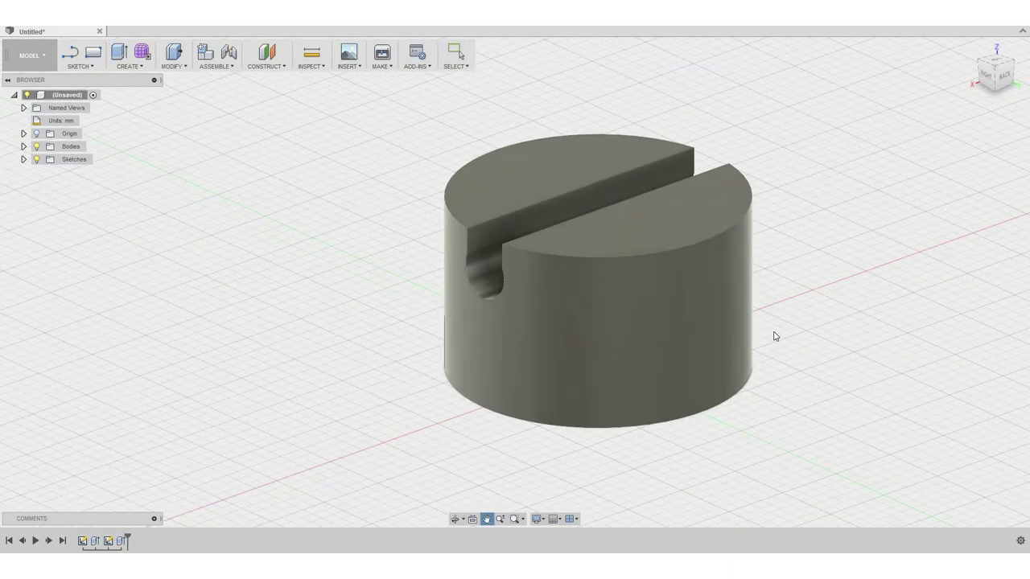
pyautogui.moveTo(775, 336); pyautogui.dragTo(781, 329, button='middle')
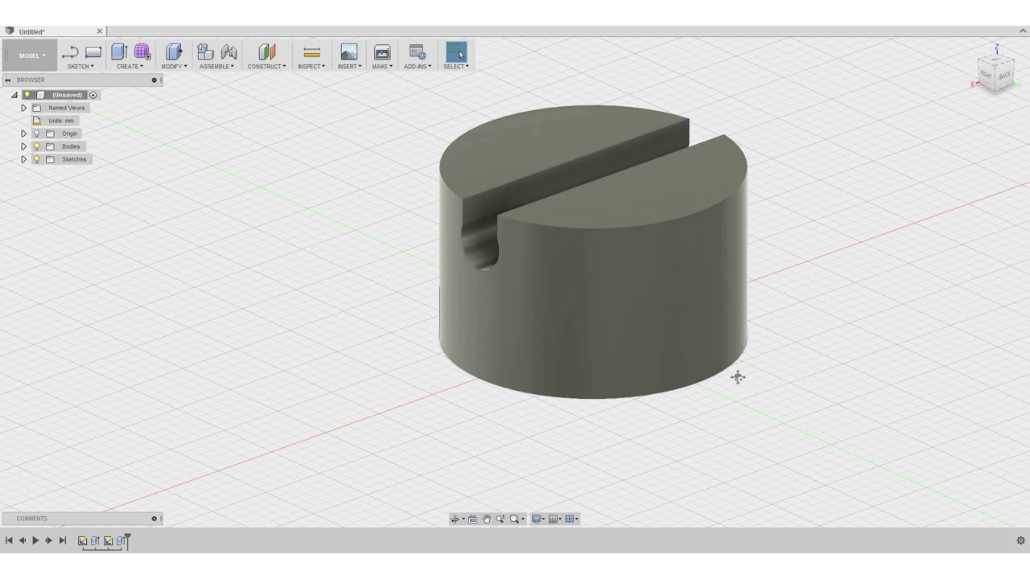
pyautogui.keyDown('shift'); pyautogui.moveTo(650, 407); pyautogui.dragTo(680, 416, button='middle'); pyautogui.keyUp('shift')
pyautogui.keyDown('shift'); pyautogui.moveTo(705, 367); pyautogui.dragTo(754, 308, button='middle'); pyautogui.keyUp('shift')
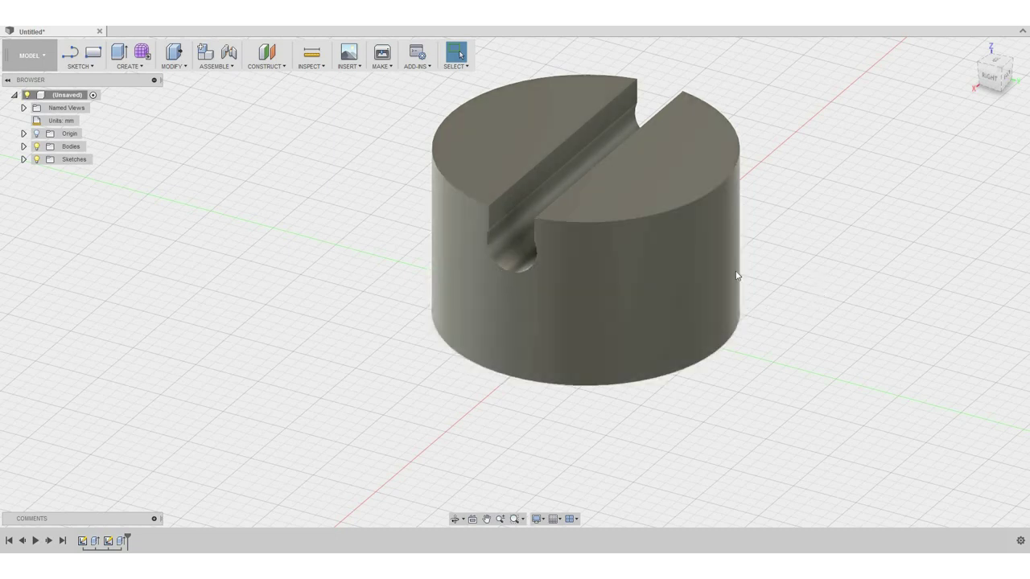
pyautogui.click(269, 66)
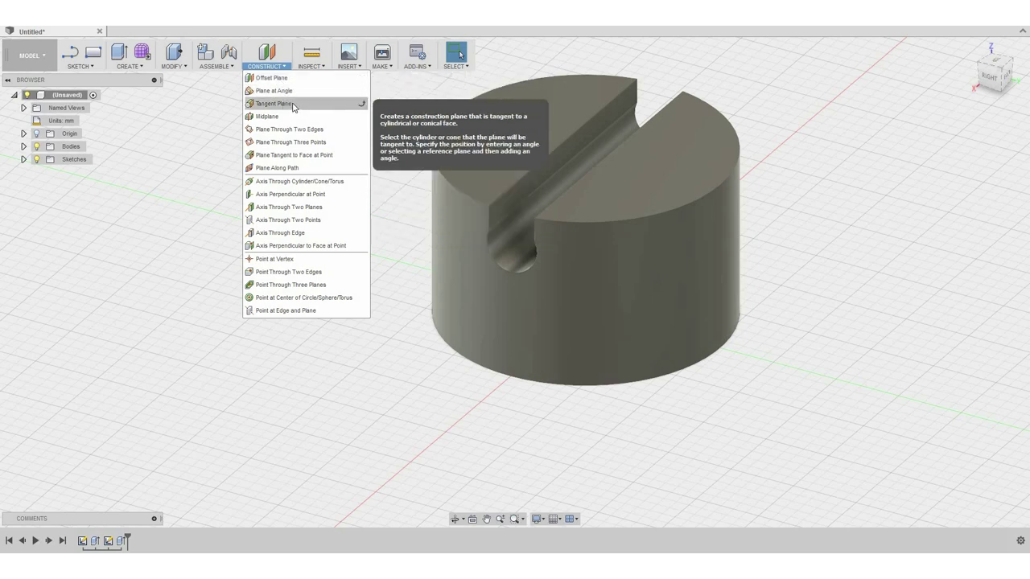
pyautogui.click(294, 104)
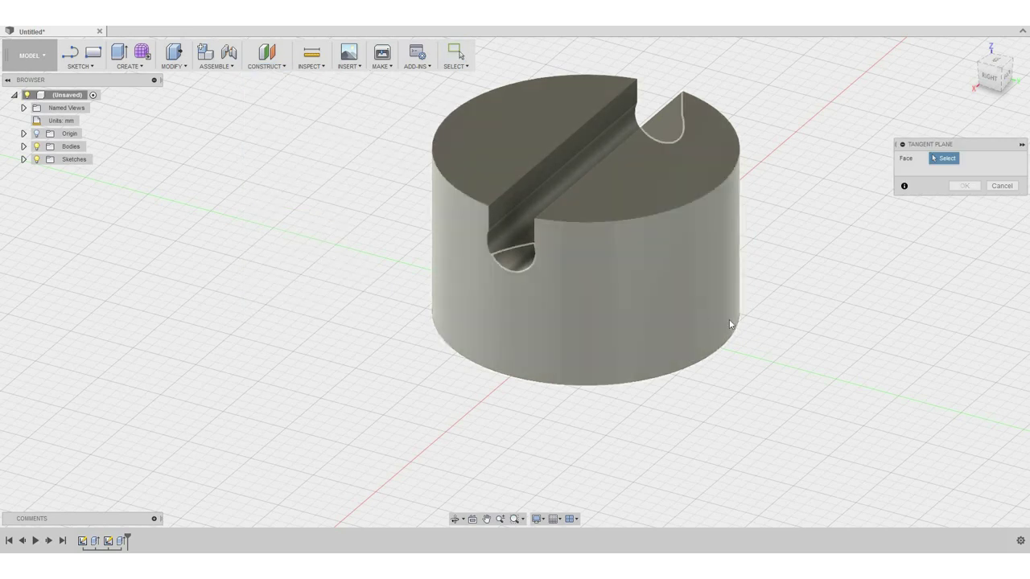
pyautogui.click(730, 323)
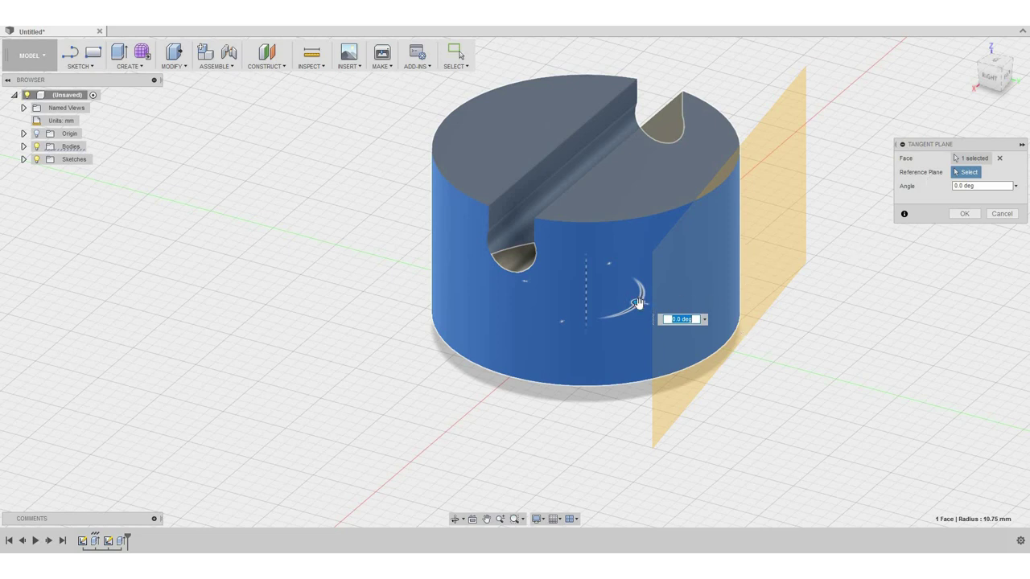
pyautogui.moveTo(638, 303)
pyautogui.mouseDown()
pyautogui.moveTo(595, 320)
pyautogui.moveTo(557, 319)
pyautogui.moveTo(667, 289)
pyautogui.moveTo(641, 302)
pyautogui.mouseUp()
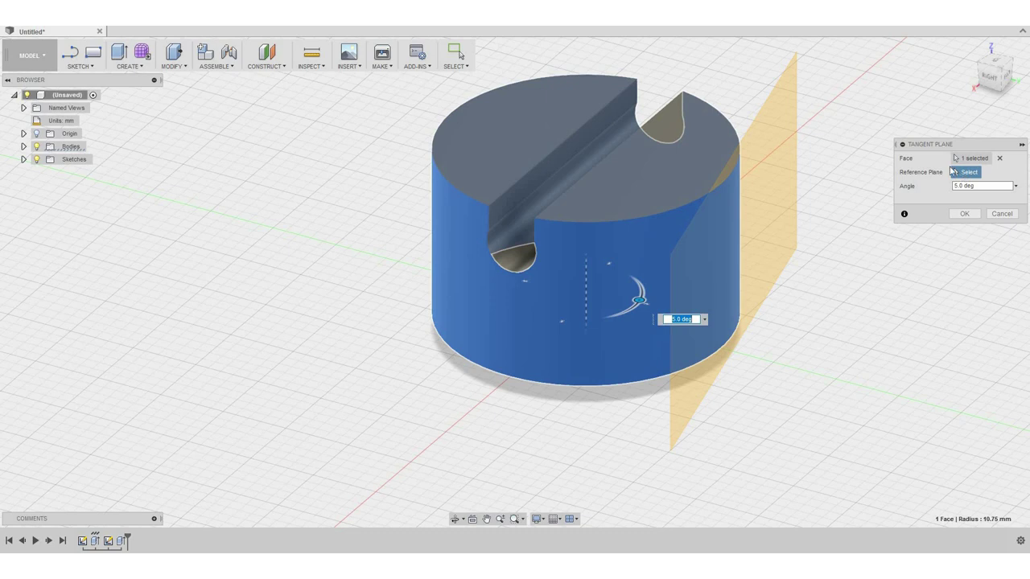
pyautogui.click(23, 133)
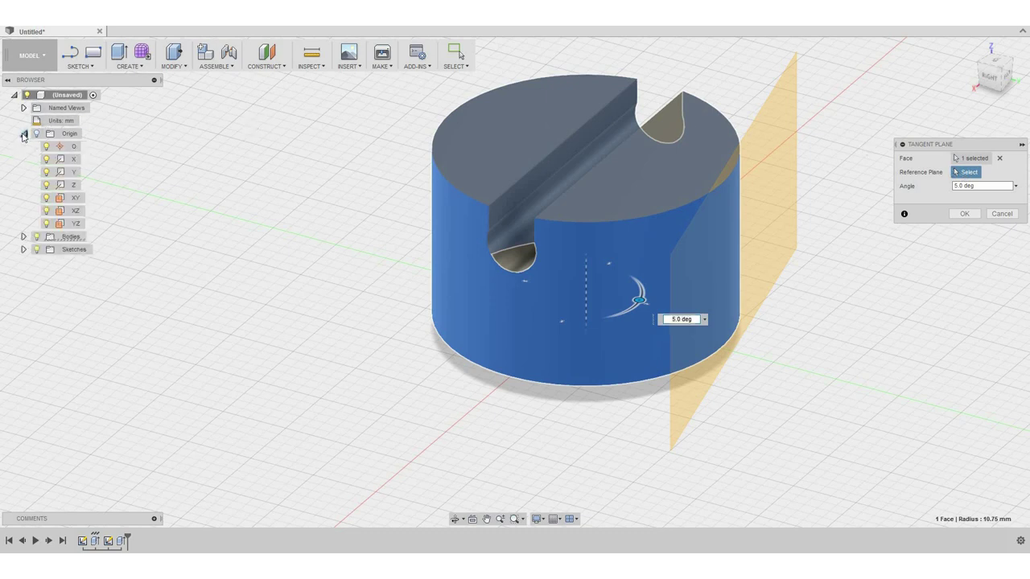
pyautogui.click(71, 214)
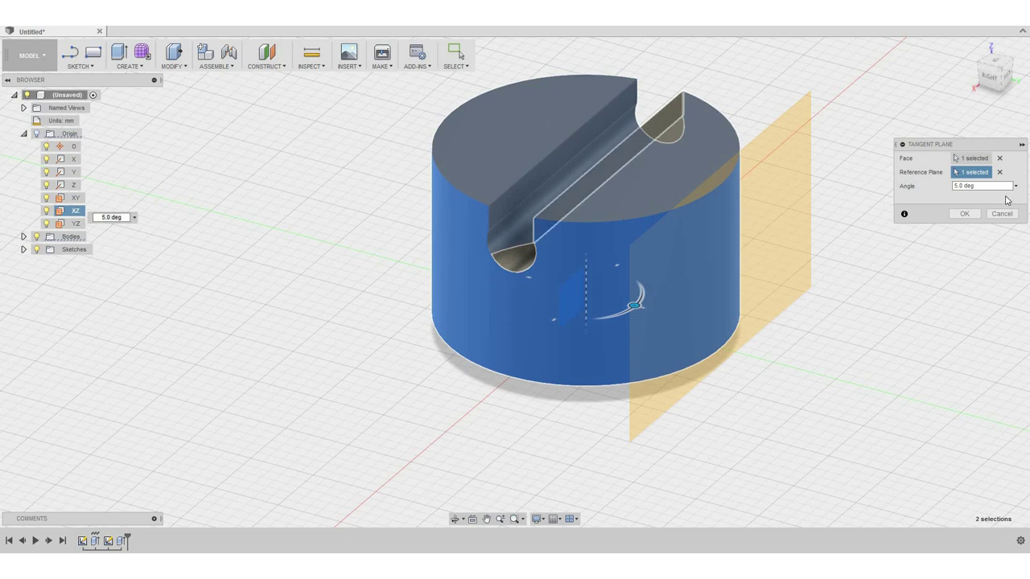
pyautogui.click(976, 185)
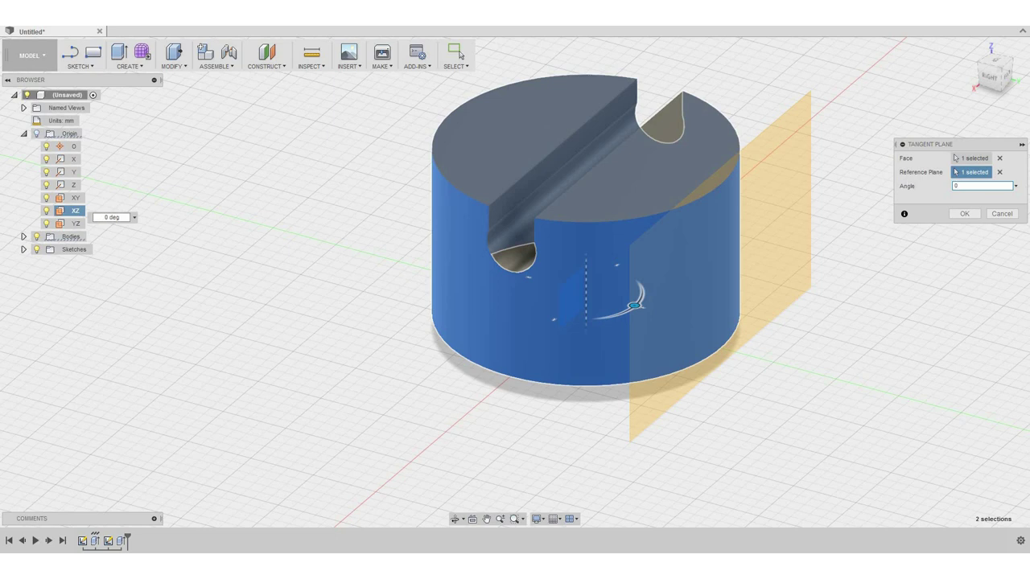
pyautogui.click(997, 62)
pyautogui.click(970, 215)
# Start a sketch on the tangent plane and draw a wide rectangle about 2 mm high just below the origin.
pyautogui.keyDown('shift'); pyautogui.moveTo(727, 429); pyautogui.dragTo(717, 287, button='middle'); pyautogui.keyUp('shift')
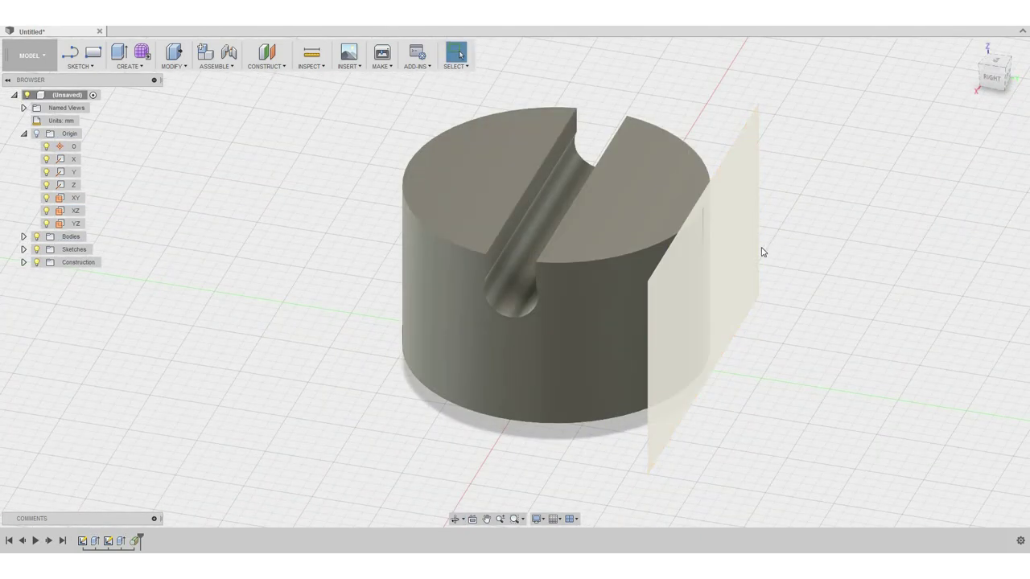
pyautogui.click(602, 300)
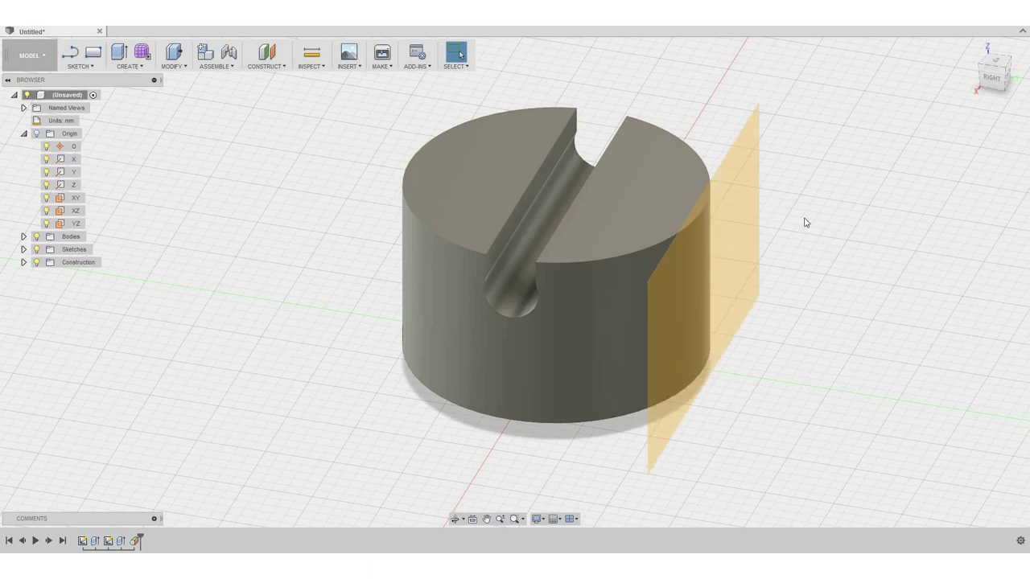
pyautogui.click(750, 256)
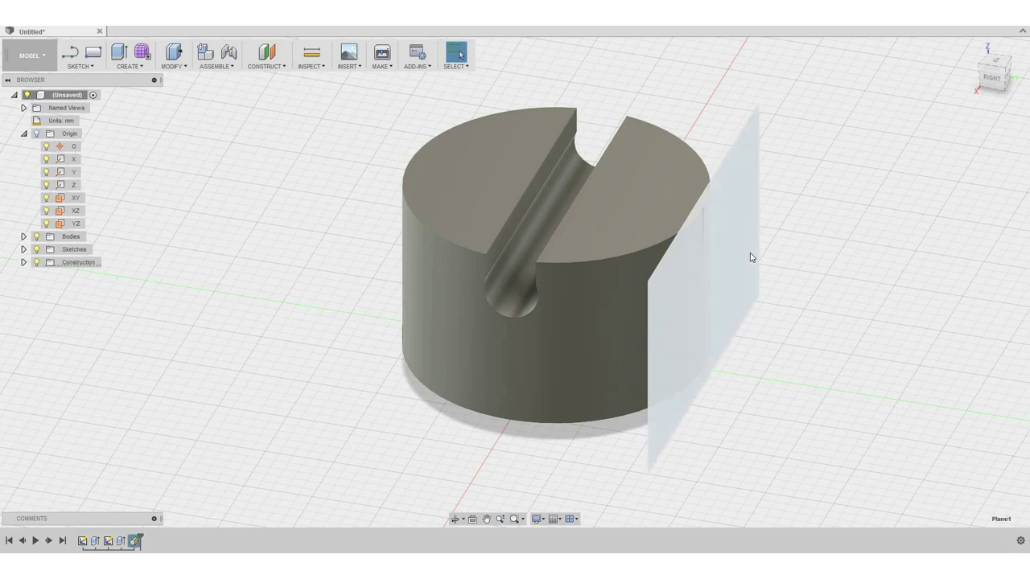
pyautogui.click(80, 66)
pyautogui.click(86, 78)
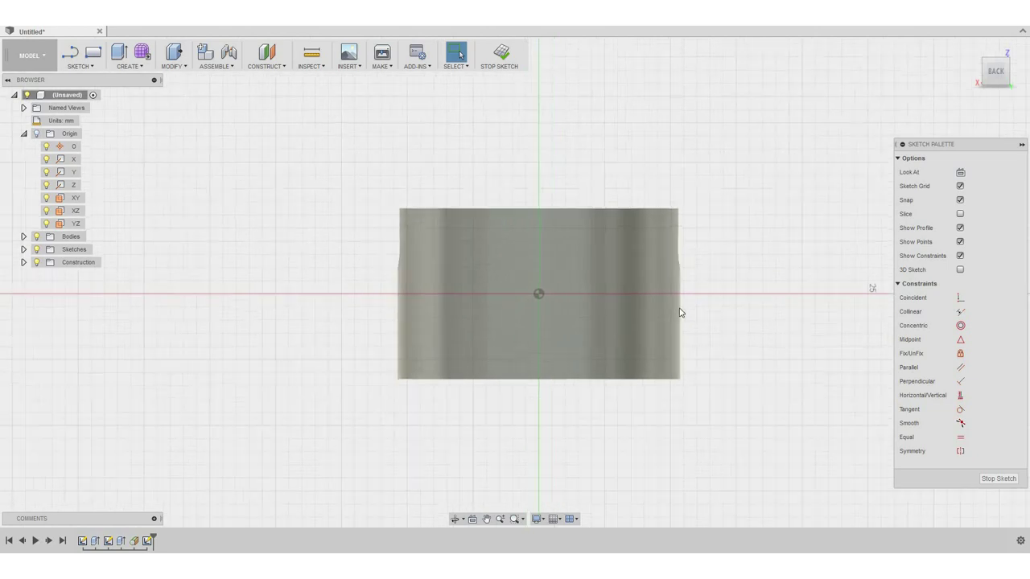
pyautogui.click(100, 57)
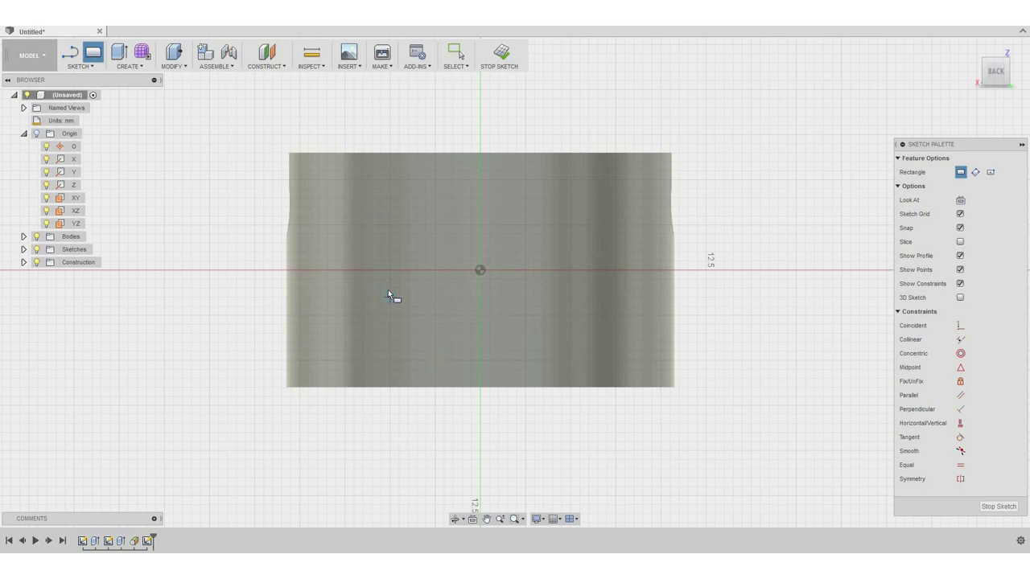
pyautogui.click(580, 324)
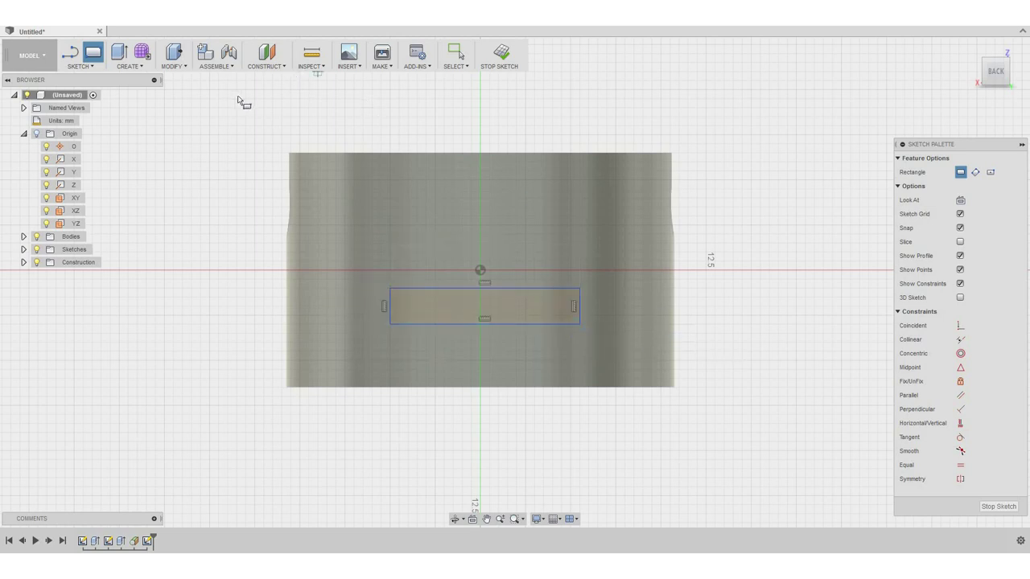
# Draw a vertical line from the origin down past the rectangle and turn it into a construction line.
pyautogui.press('l')
pyautogui.click(480, 269)
pyautogui.click(481, 459)
pyautogui.press('Escape')
pyautogui.click(480, 370)
pyautogui.press('x')
pyautogui.click(779, 348)
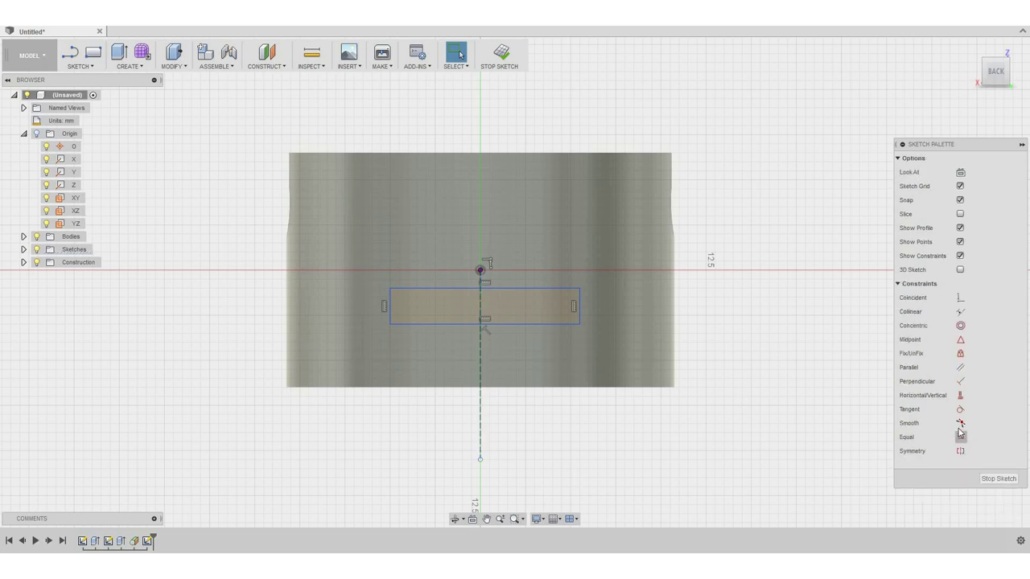
# Make the rectangle's two vertical sides symmetric about the vertical construction line.
pyautogui.click(960, 395)
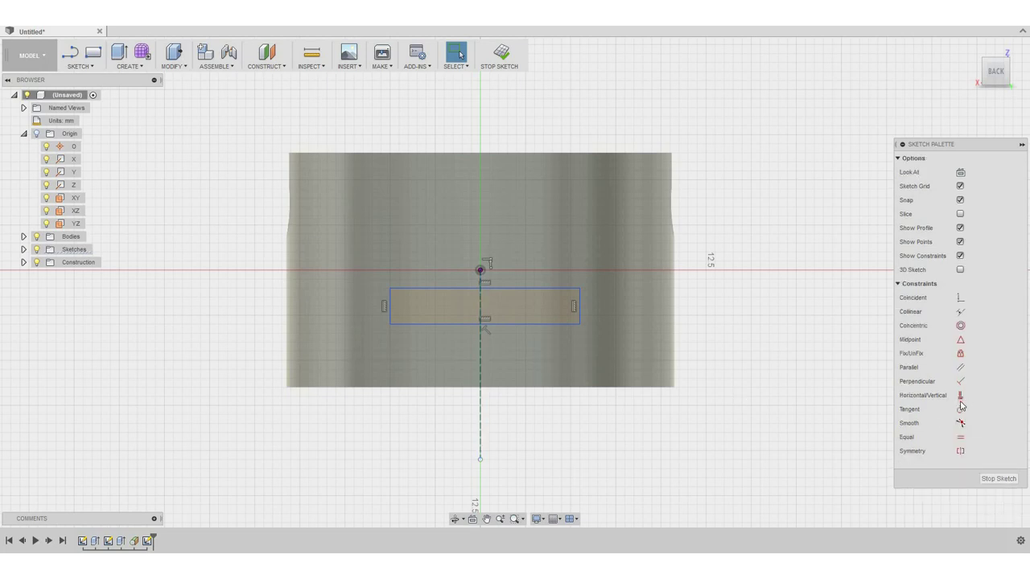
pyautogui.click(961, 451)
pyautogui.click(576, 306)
pyautogui.click(484, 369)
pyautogui.press('Escape')
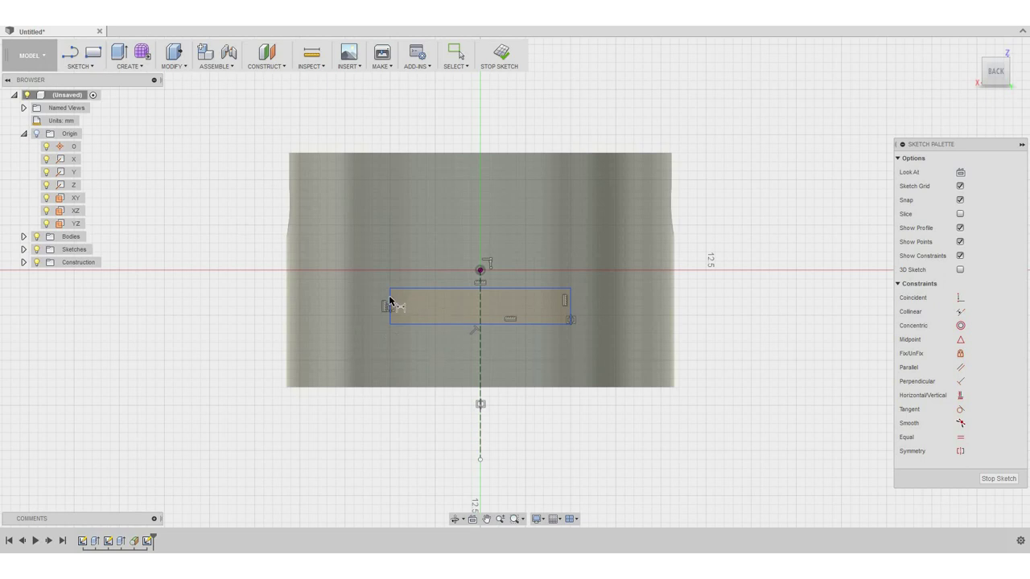
# Dimension the width between the rectangle's two vertical sides as 13.2 mm.
pyautogui.click(570, 303)
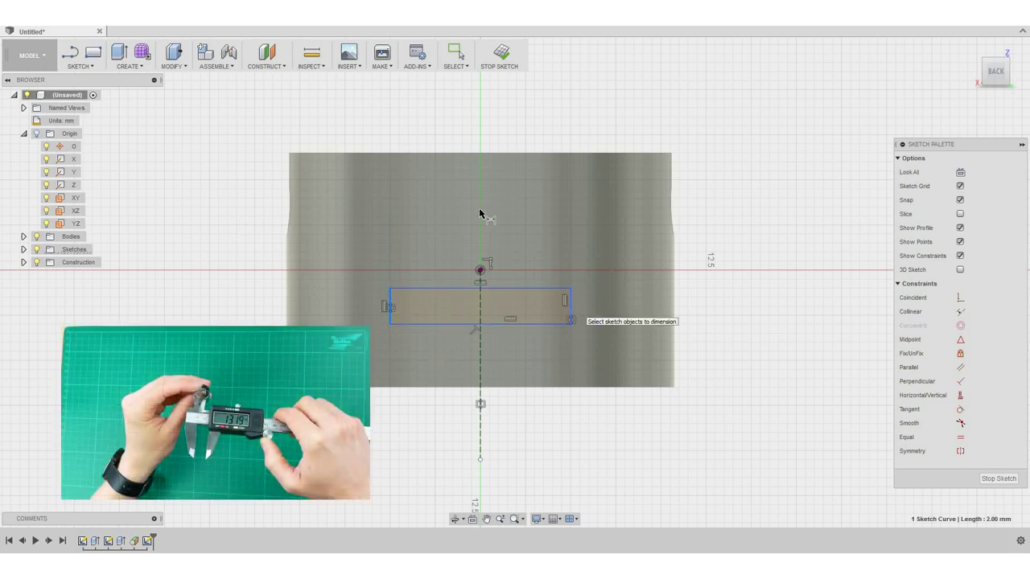
pyautogui.click(580, 234)
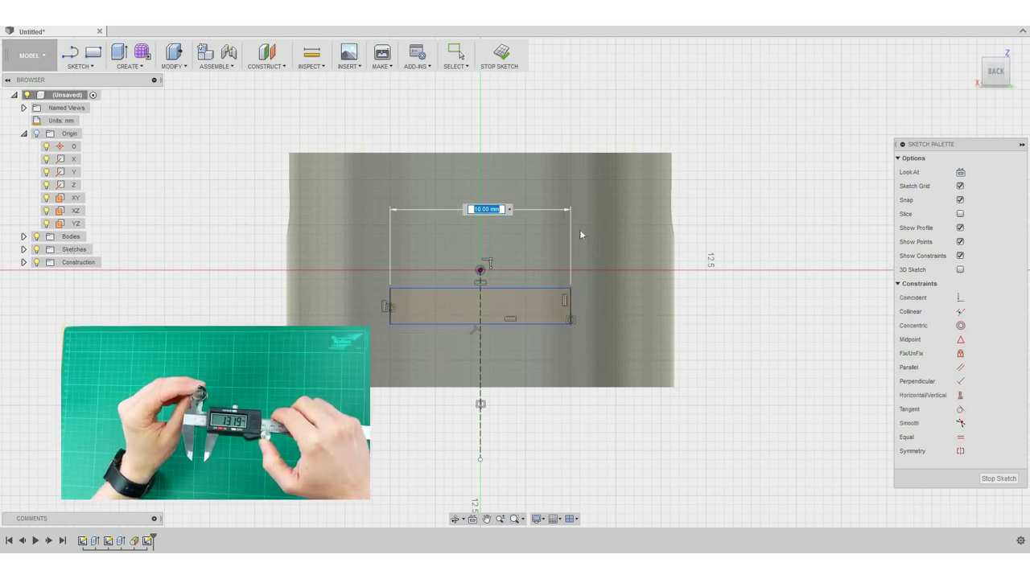
pyautogui.write('13.2')
pyautogui.press('Return')
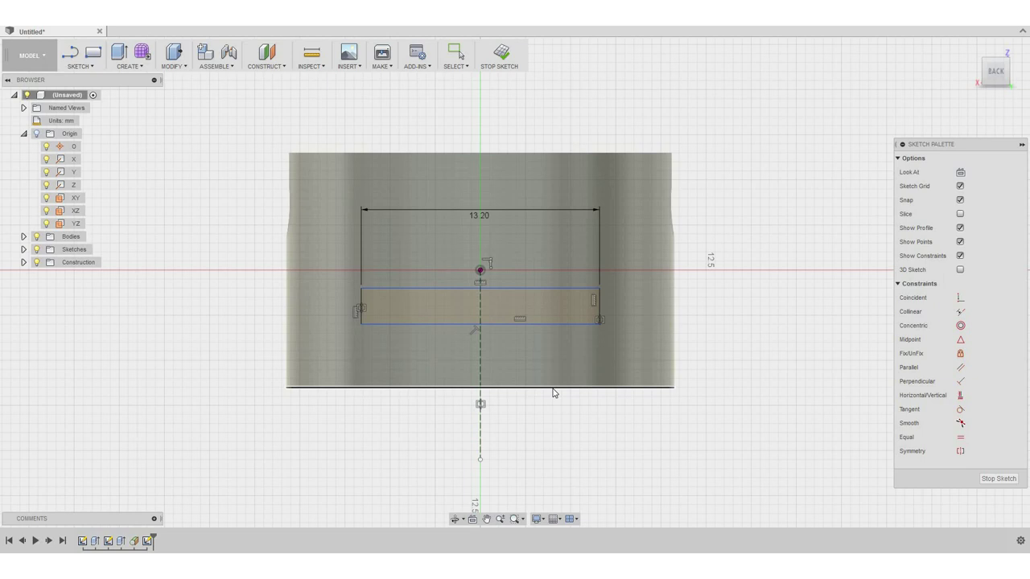
# Dimension the rectangle's upper edge 6 mm above the cylinder's bottom edge.
pyautogui.click(568, 338)
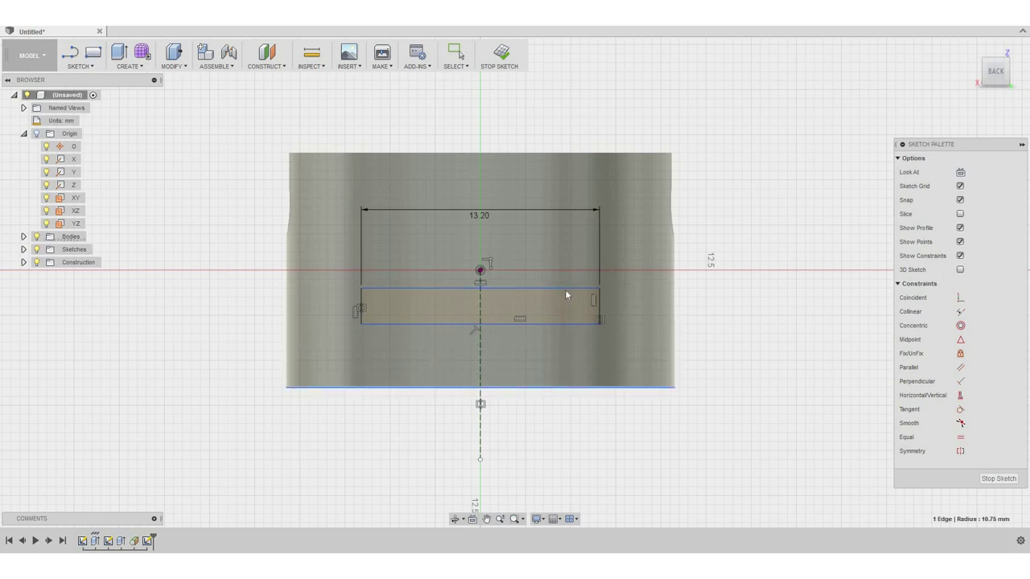
pyautogui.click(735, 344)
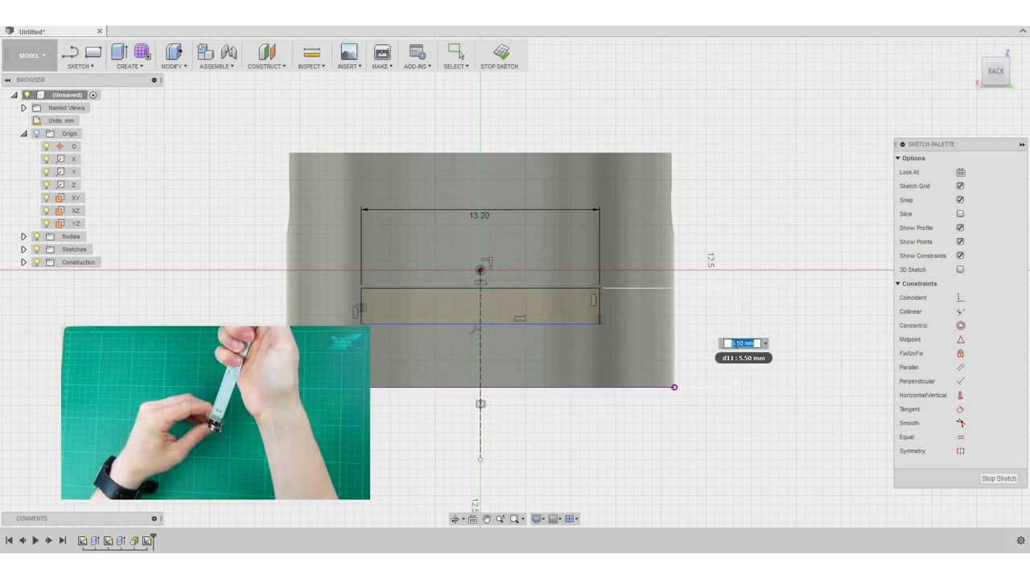
pyautogui.write('6')
pyautogui.press('Return')
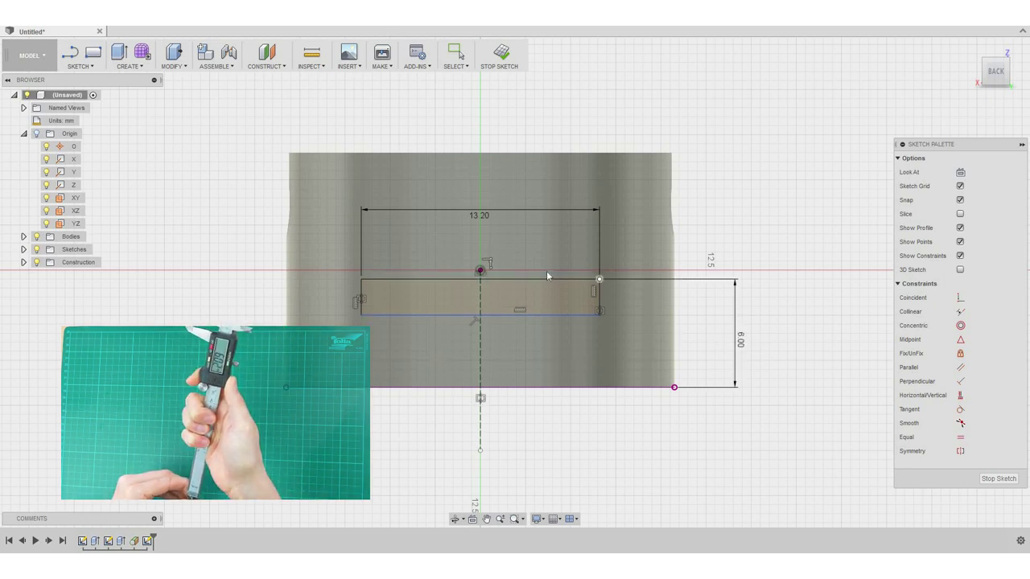
# Dimension the rectangle's lower edge 2.6 mm above the cylinder's bottom edge.
pyautogui.click(566, 389)
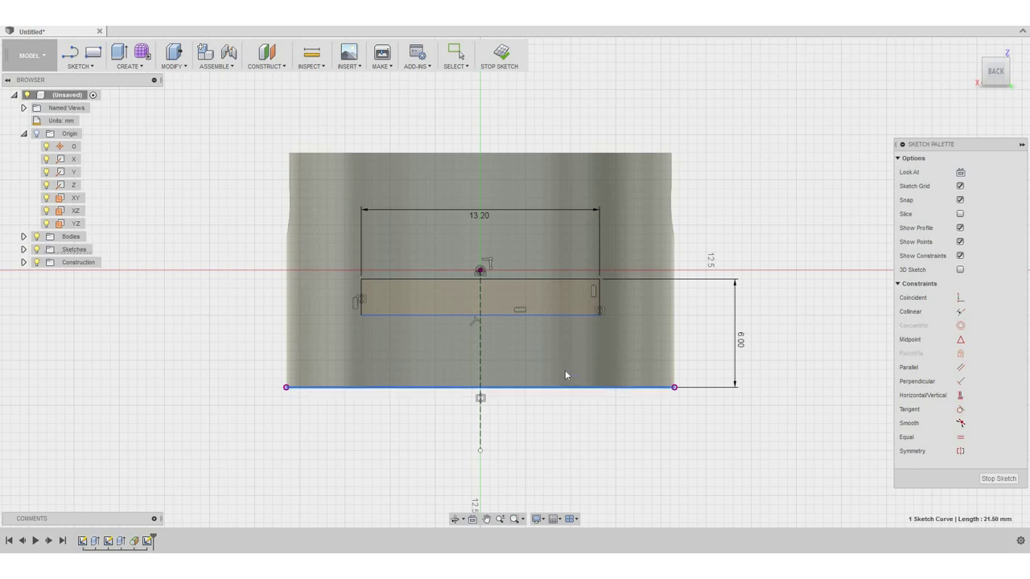
pyautogui.keyDown('ctrl'); pyautogui.click(558, 314); pyautogui.keyUp('ctrl')
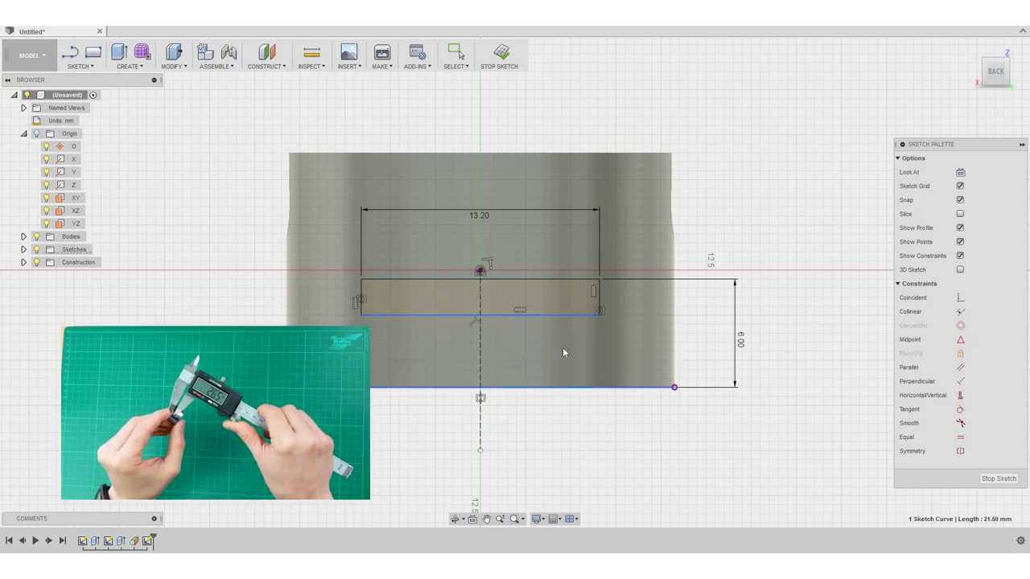
pyautogui.press('d')
pyautogui.click(557, 351)
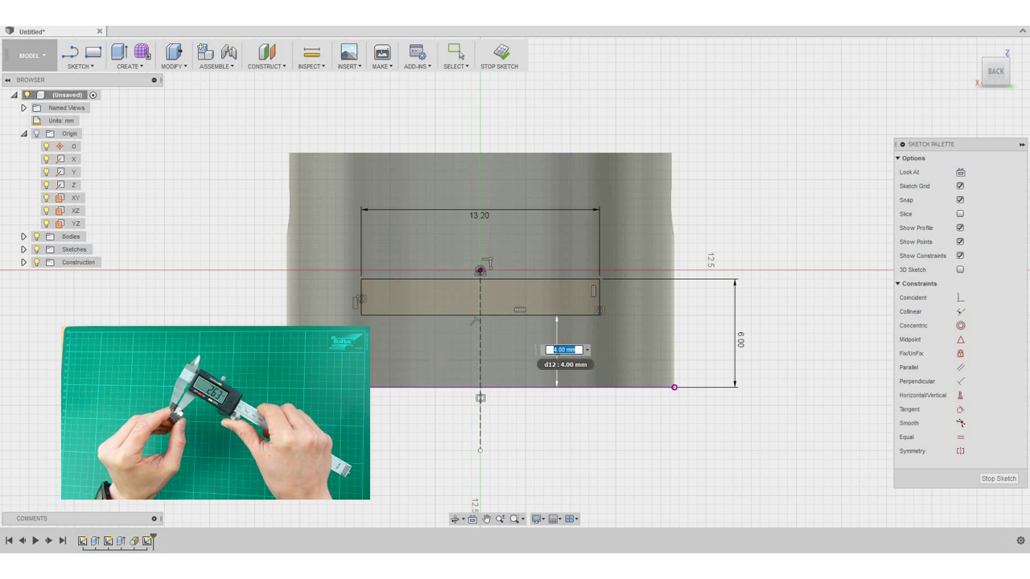
pyautogui.write('2.6')
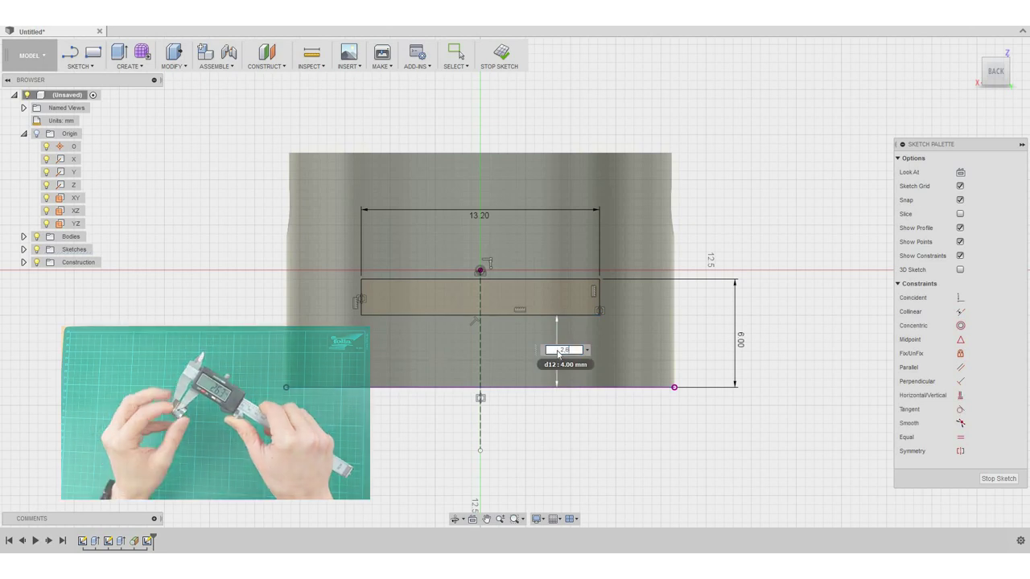
pyautogui.press('Return')
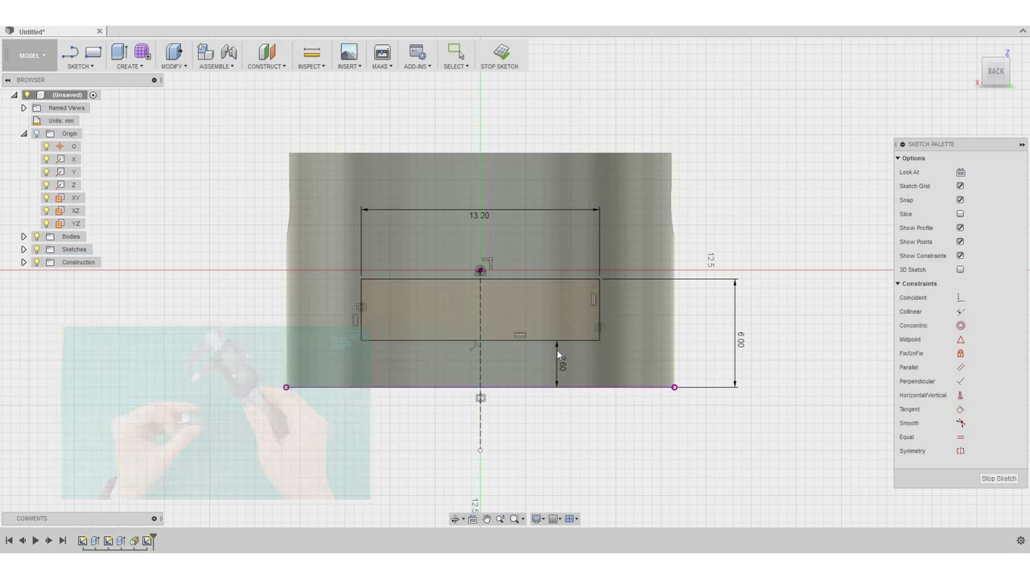
# Finish the sketch and extrude the rectangle profile as a cut with a distance of -17.5 mm into the cylinder.
pyautogui.click(502, 55)
pyautogui.keyDown('shift'); pyautogui.moveTo(448, 271); pyautogui.dragTo(554, 309, button='middle'); pyautogui.keyUp('shift')
pyautogui.click(174, 53)
pyautogui.click(688, 351)
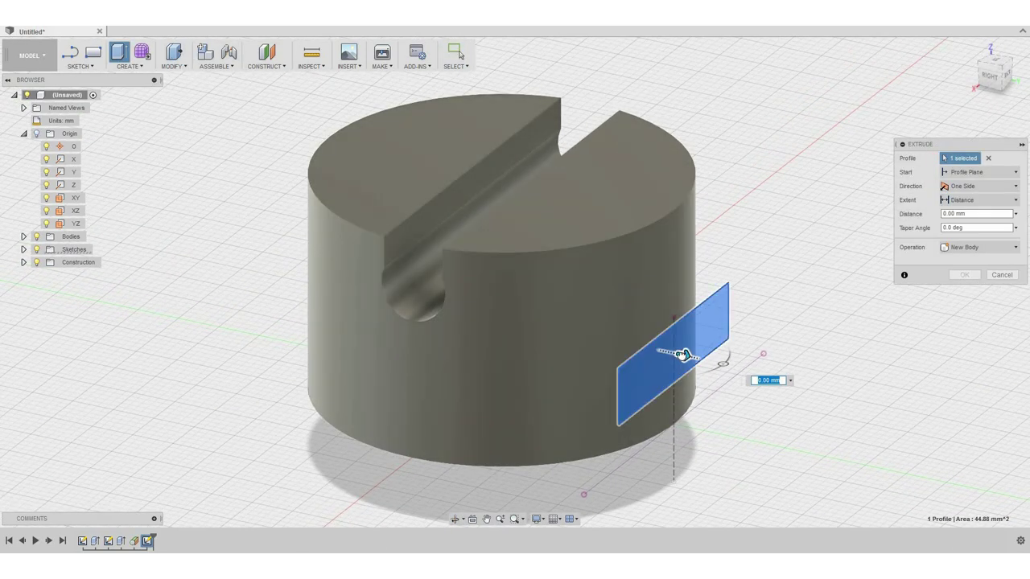
pyautogui.moveTo(657, 350); pyautogui.dragTo(467, 278)
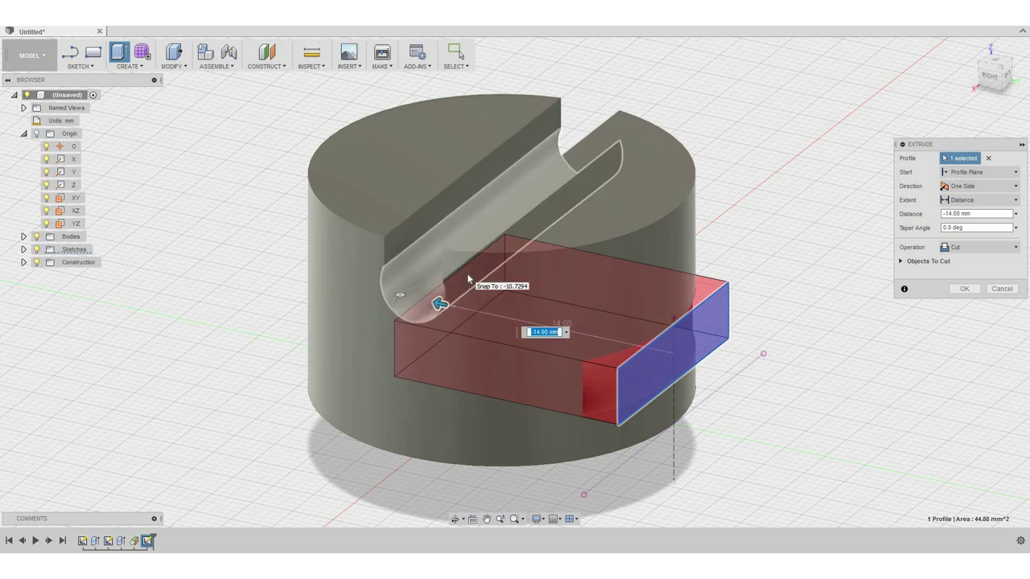
pyautogui.write('17')
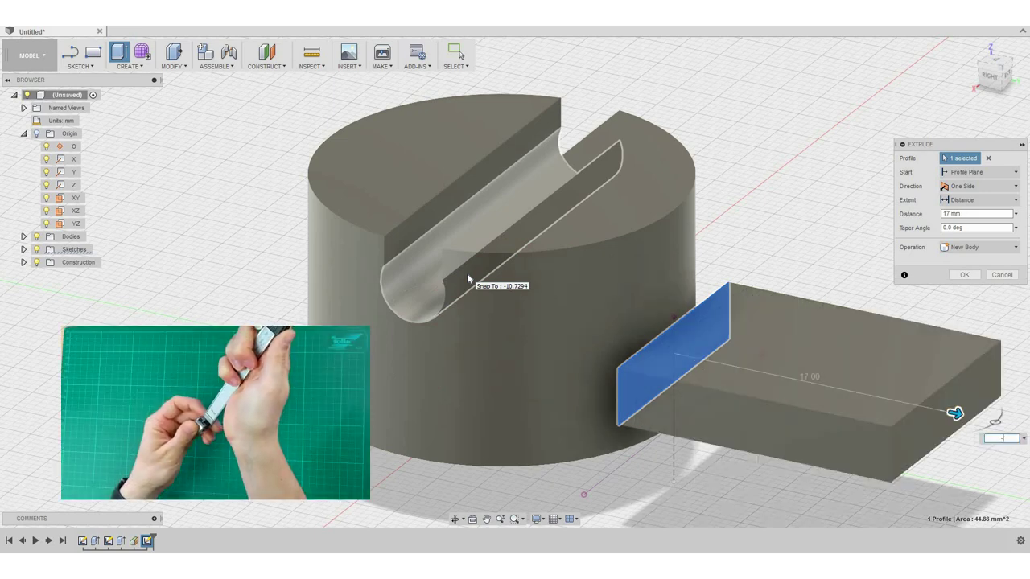
pyautogui.write('-17.5')
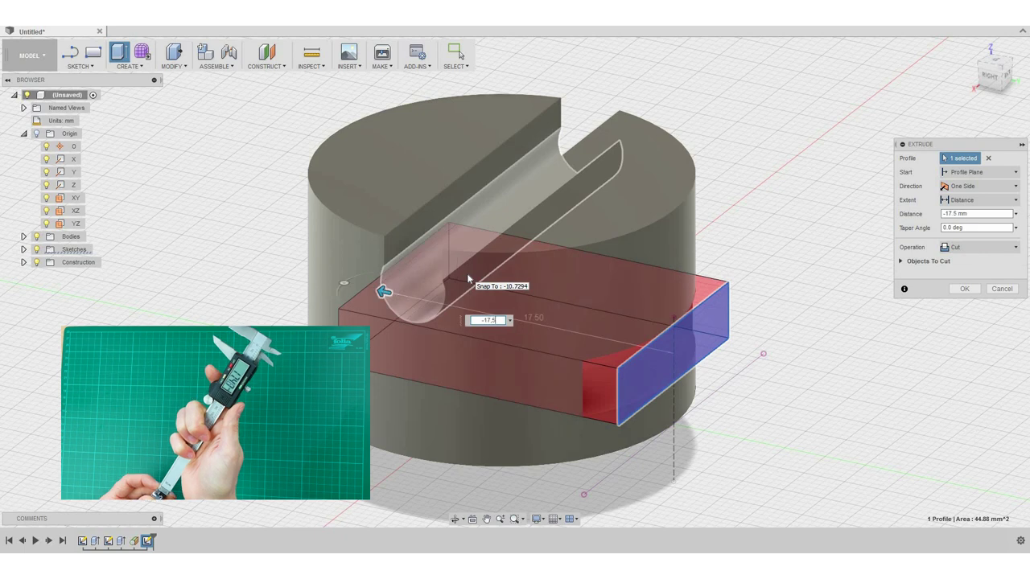
pyautogui.press('Return')
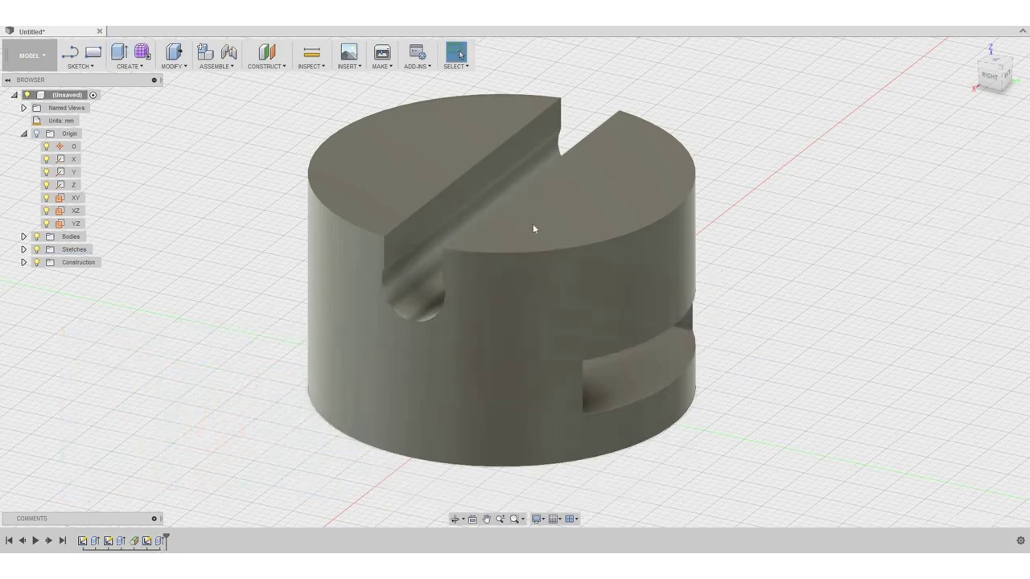
# Make the tangent construction plane at the cylinder's side visible again.
pyautogui.moveTo(703, 402); pyautogui.dragTo(329, 225, button='middle')
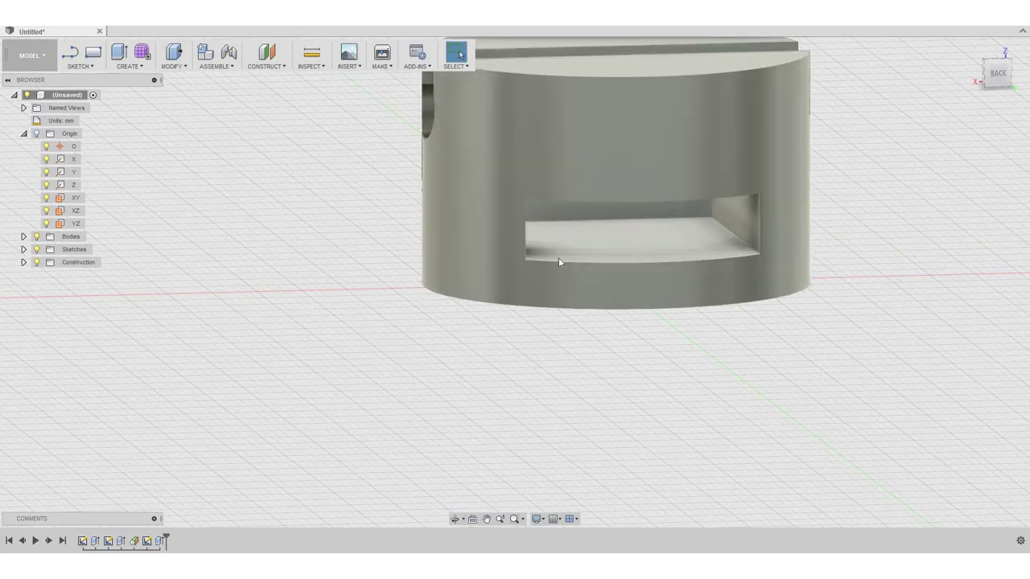
pyautogui.moveTo(493, 375); pyautogui.dragTo(676, 405, button='middle')
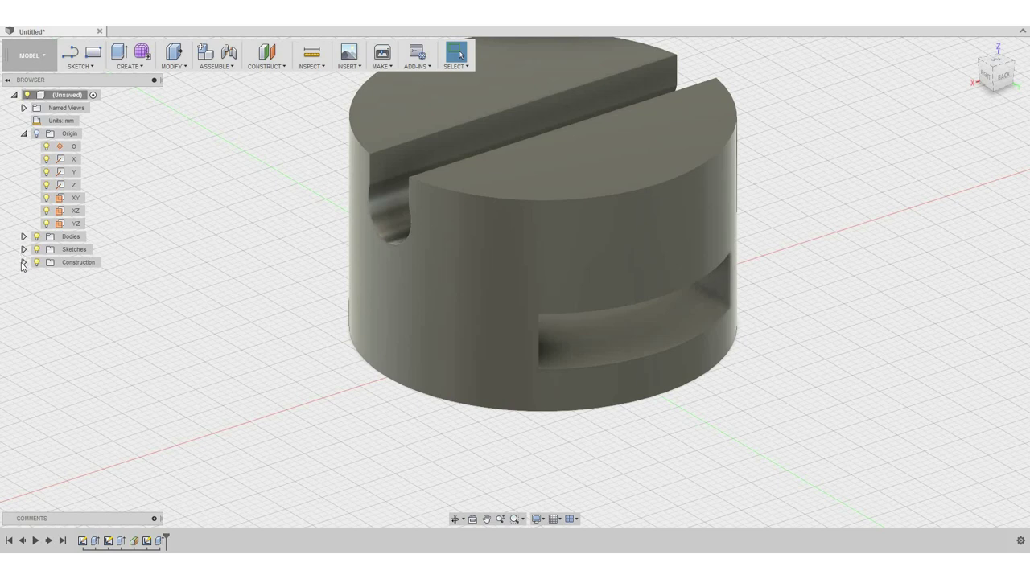
pyautogui.click(23, 263)
pyautogui.click(44, 277)
pyautogui.click(46, 276)
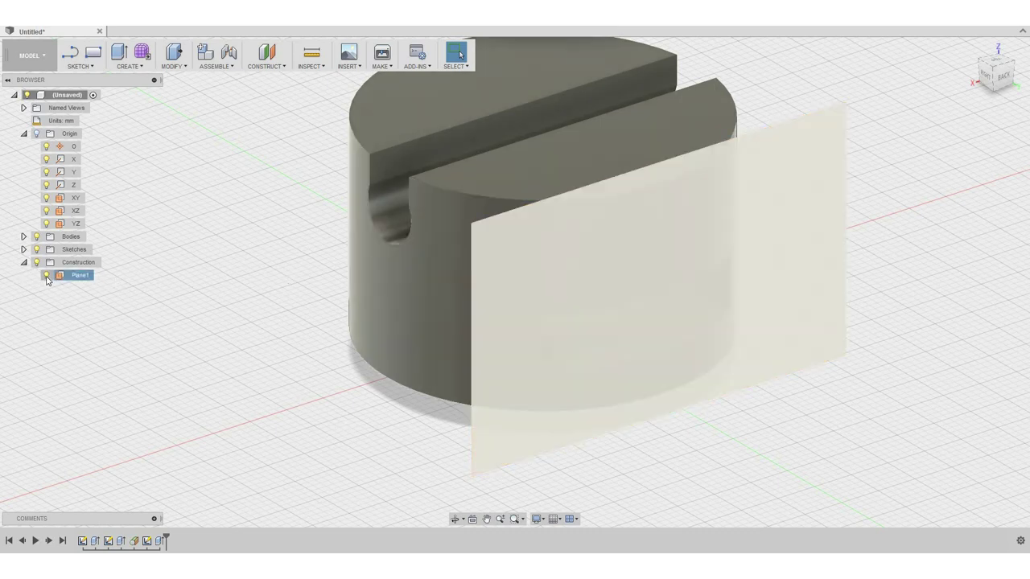
# Sketch a rectangle about 7.7 mm wide on the tangent plane, spanning from the cylinder's bottom edge to the slot's lower edge.
pyautogui.click(97, 55)
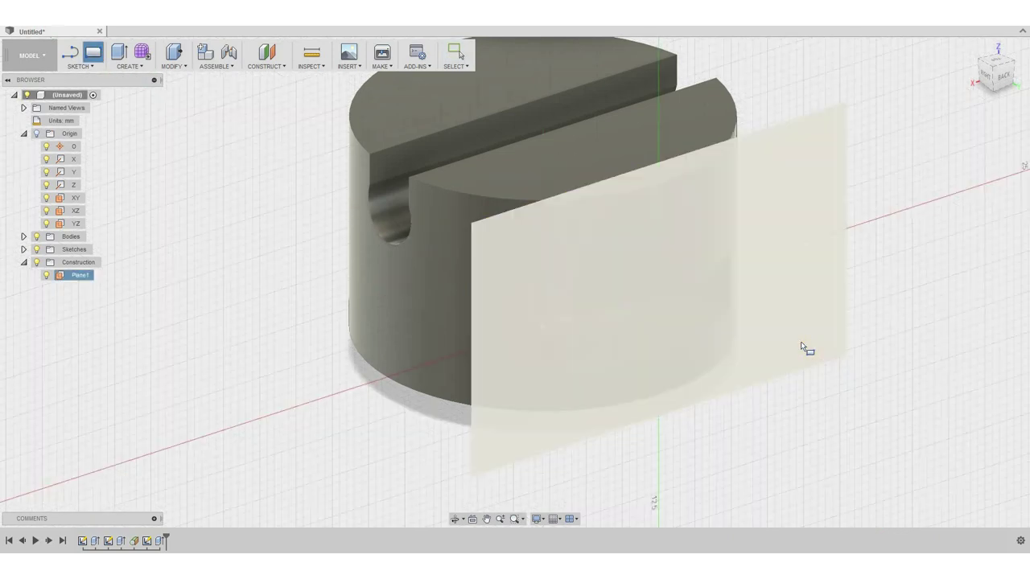
pyautogui.click(805, 345)
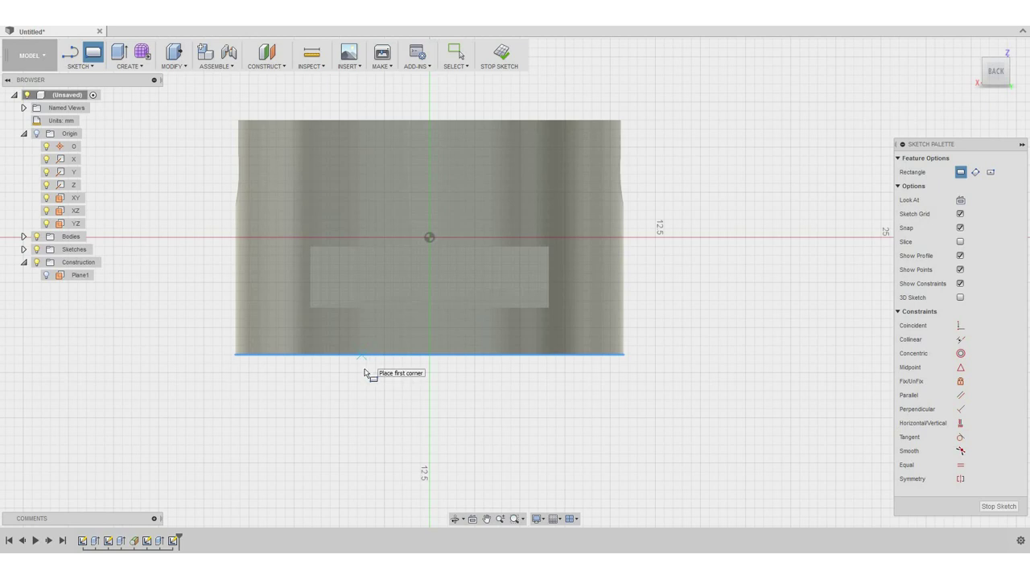
pyautogui.click(507, 307)
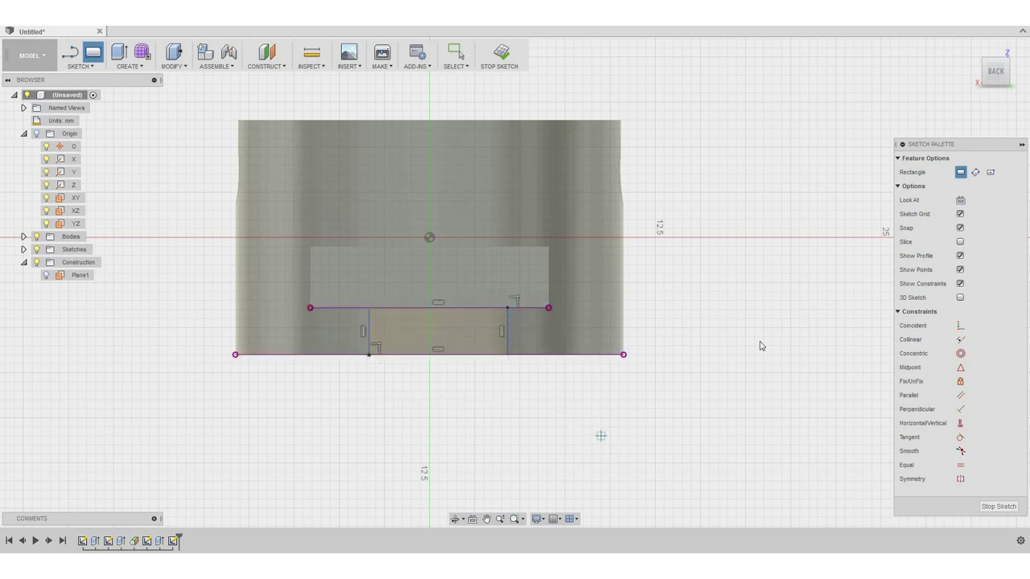
pyautogui.press('Escape')
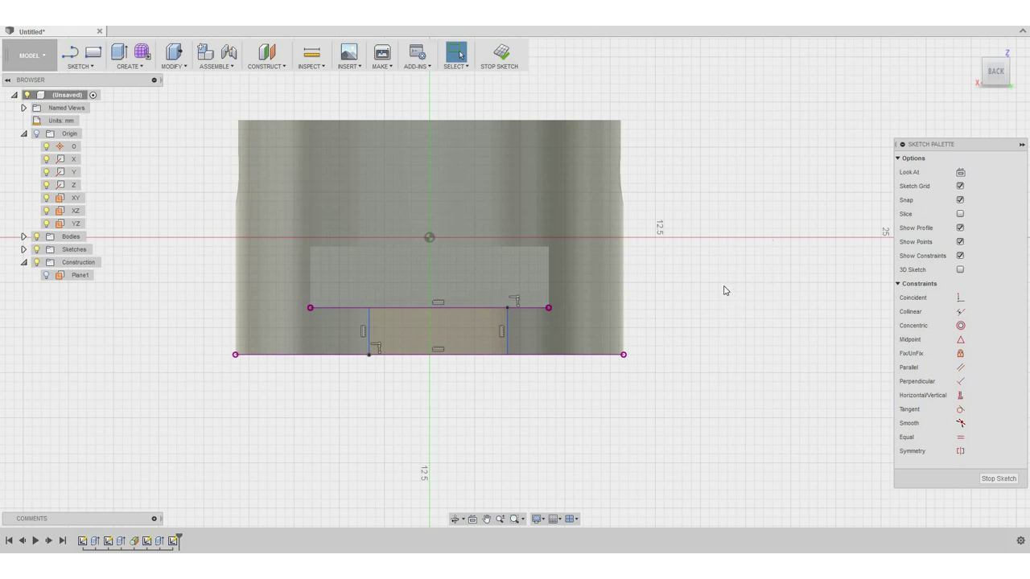
# Draw a vertical line from the origin to below the cylinder and turn it into a construction line.
pyautogui.press('l')
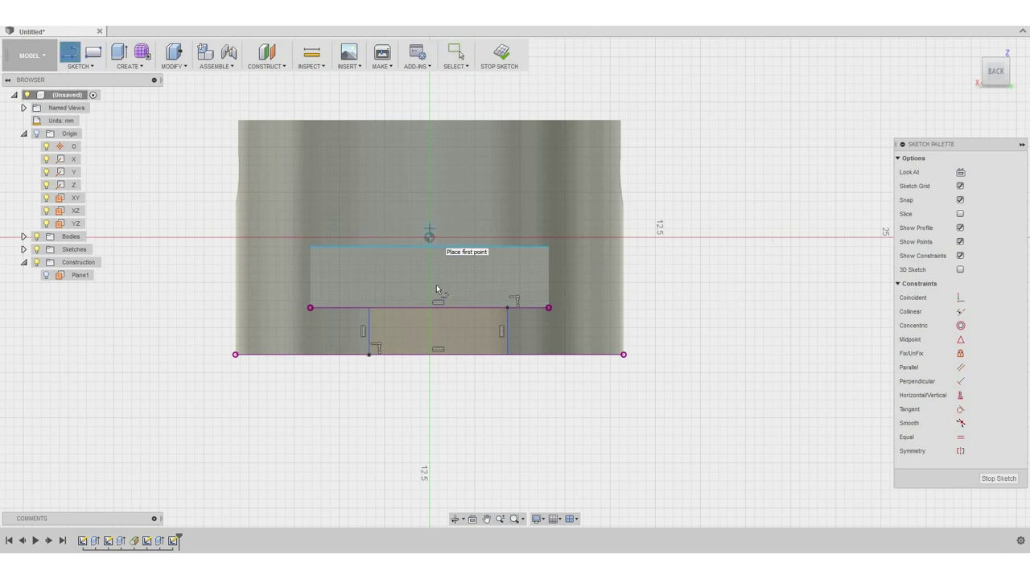
pyautogui.click(431, 446)
pyautogui.press('Return')
pyautogui.press('Escape')
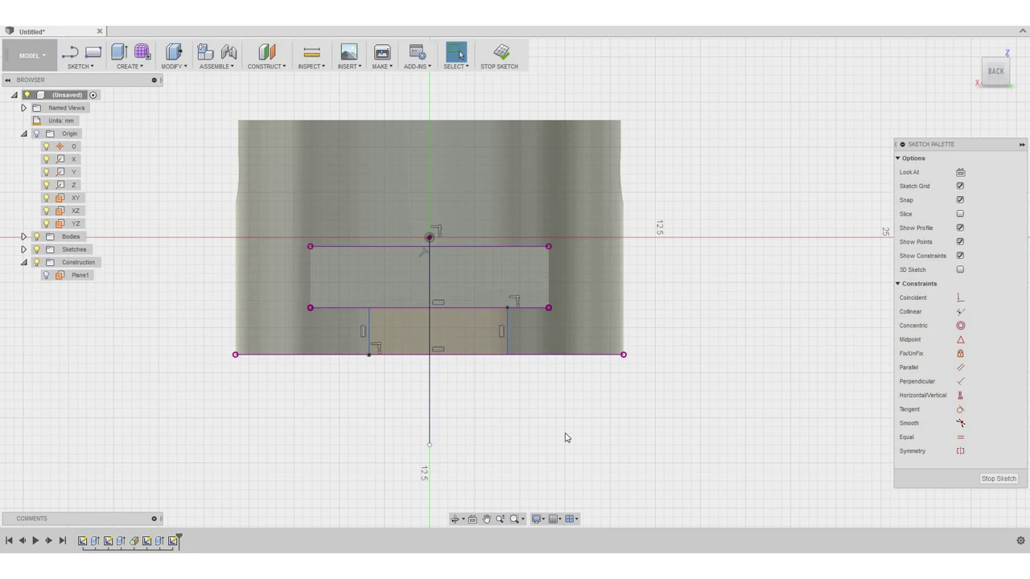
pyautogui.click(430, 394)
pyautogui.click(966, 172)
pyautogui.click(500, 392)
pyautogui.click(959, 452)
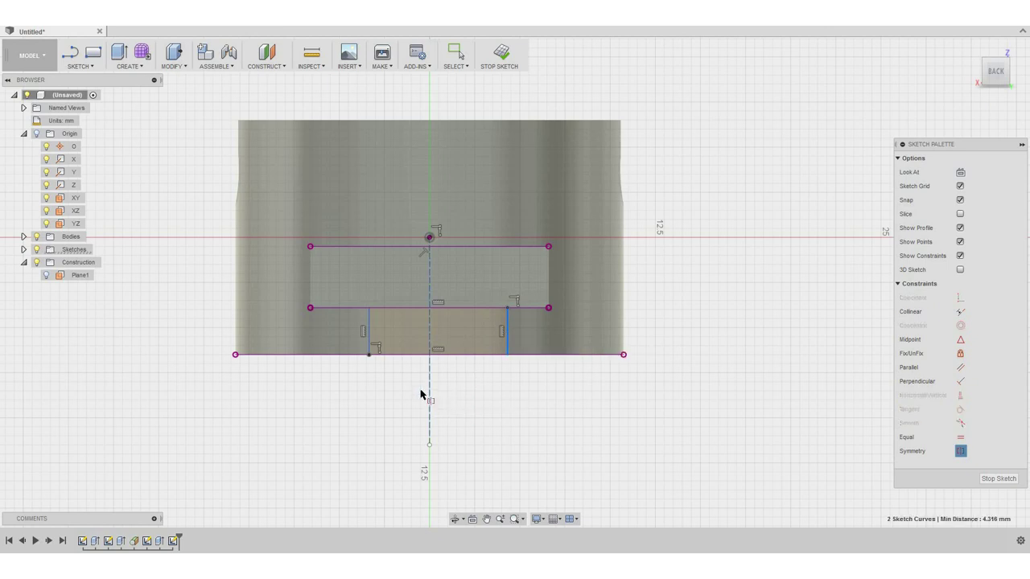
pyautogui.press('Escape')
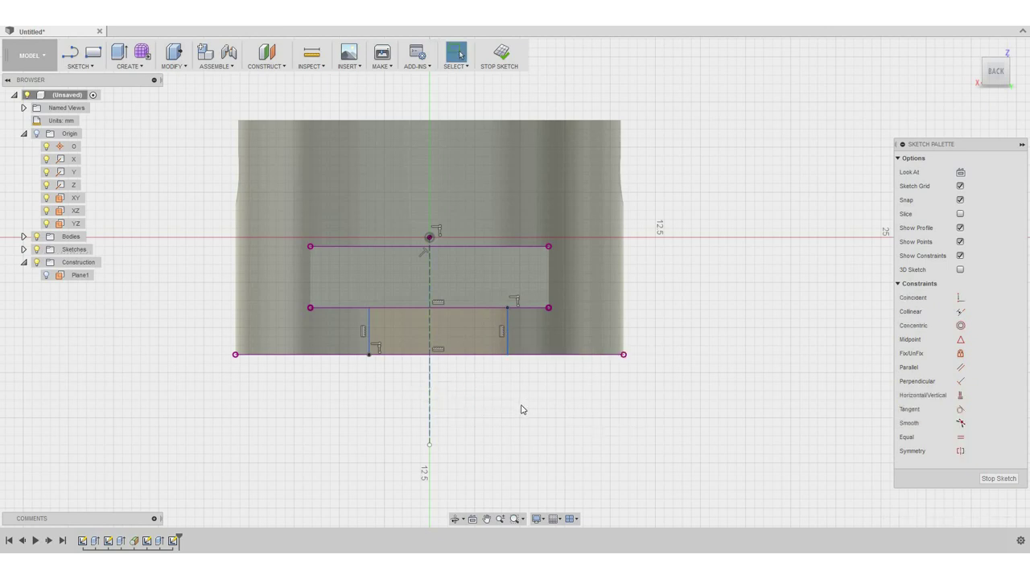
# Dimension the distance between the new rectangle's two vertical sides as 10.10 mm.
pyautogui.click(369, 330)
pyautogui.click(507, 339)
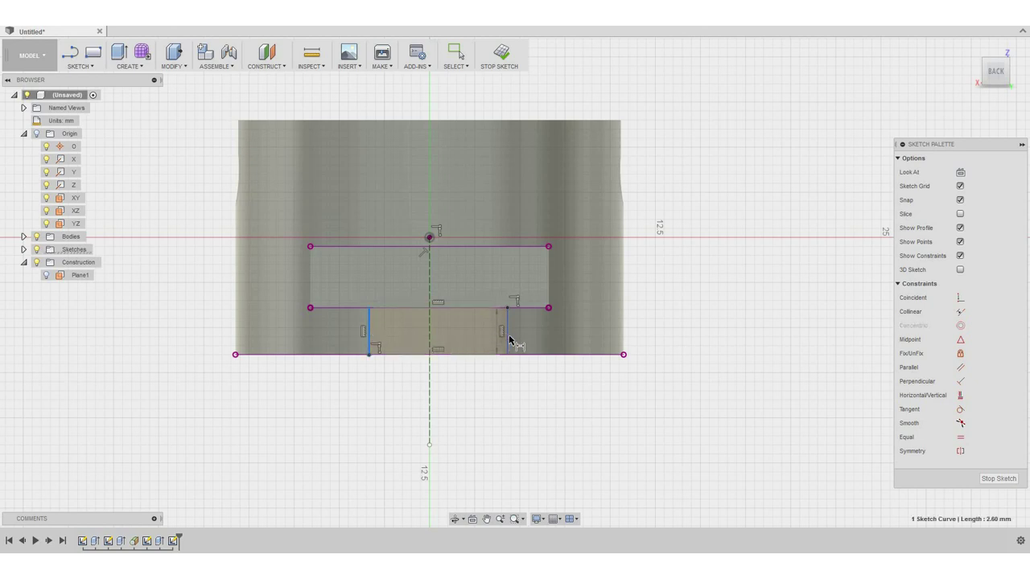
pyautogui.click(468, 407)
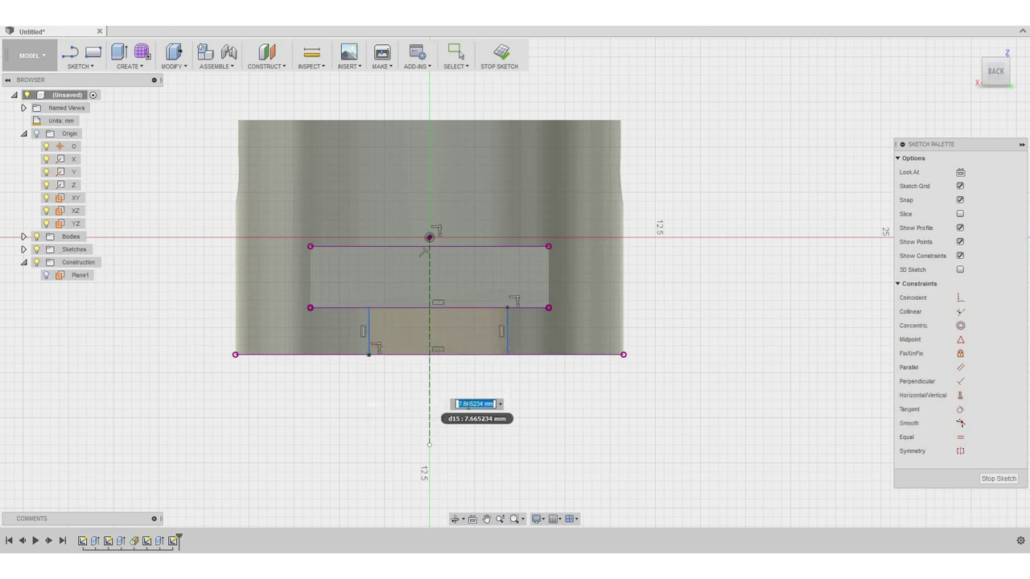
pyautogui.write('10.10')
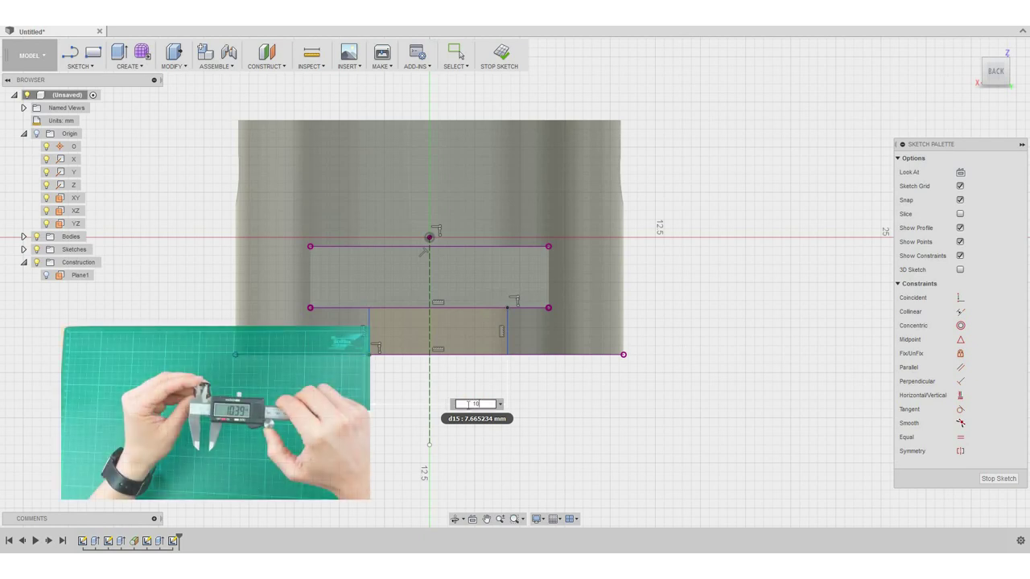
pyautogui.press('Return')
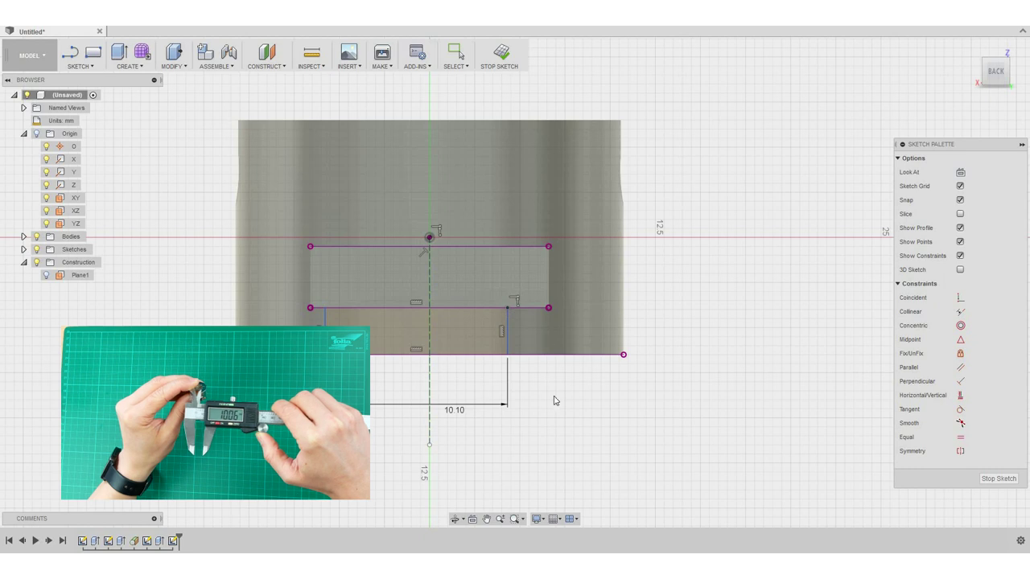
# Make the 10.10 mm rectangle's vertical sides symmetric about the vertical construction line.
pyautogui.click(960, 452)
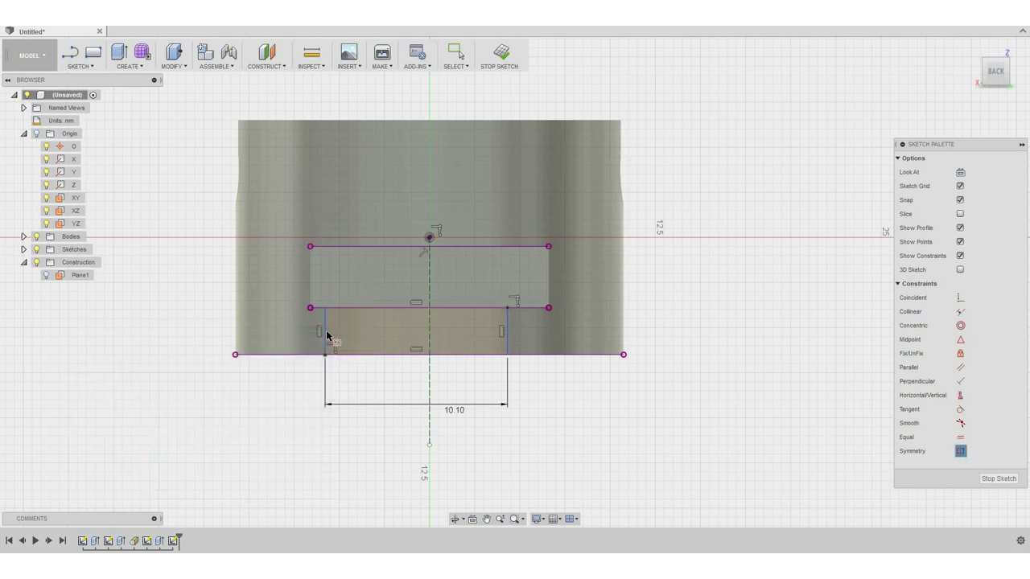
pyautogui.click(502, 347)
pyautogui.click(428, 376)
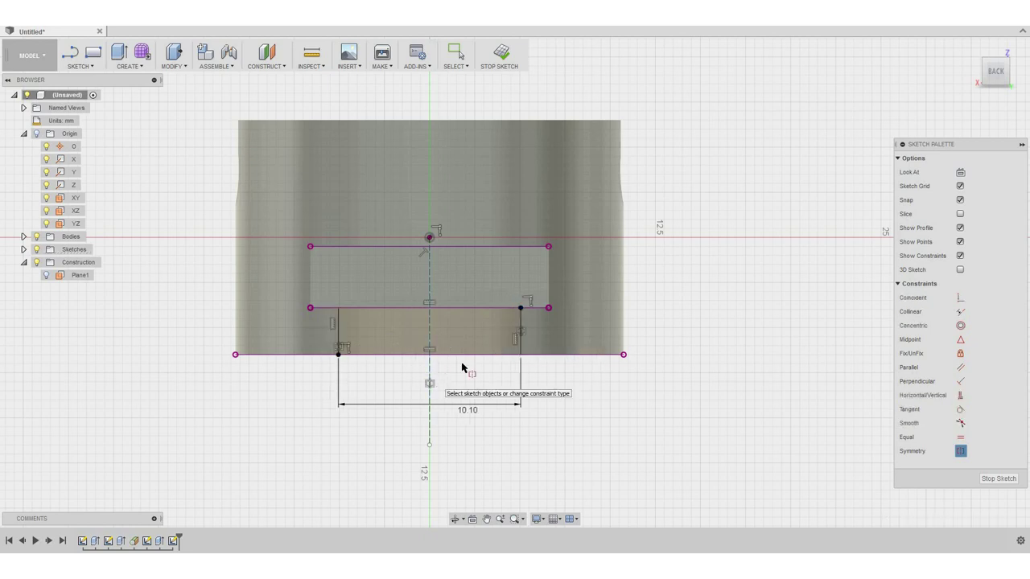
# Finish the sketch and cut the 10.10 mm wide rectangle 15.55 mm deep into the cylinder below the side slot.
pyautogui.click(497, 54)
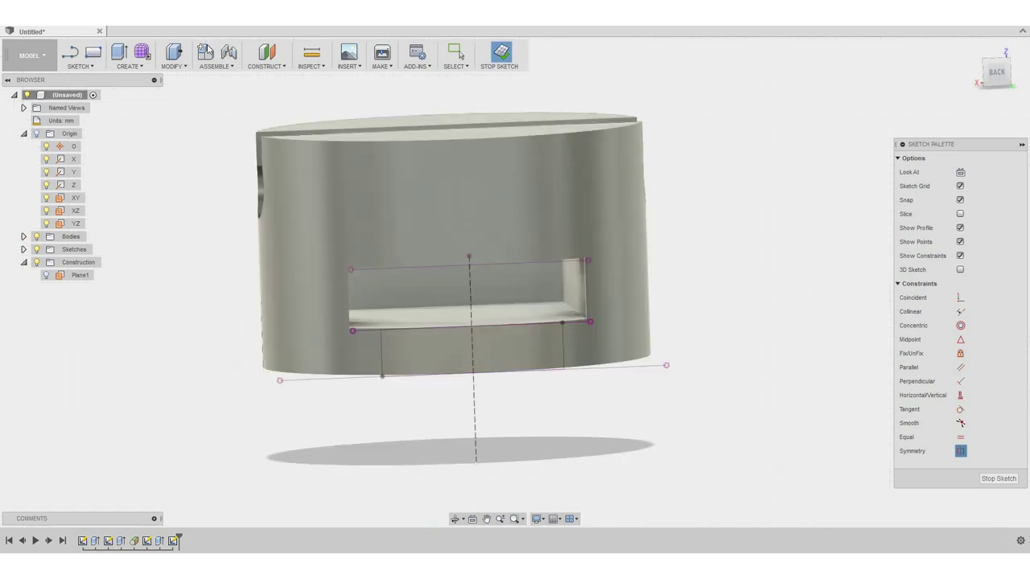
pyautogui.click(171, 62)
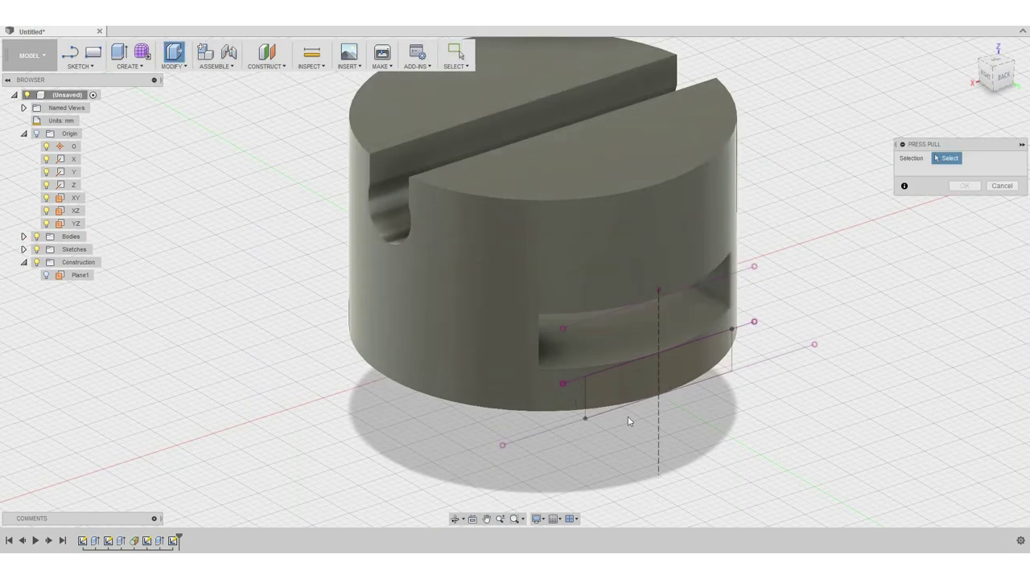
pyautogui.click(666, 375)
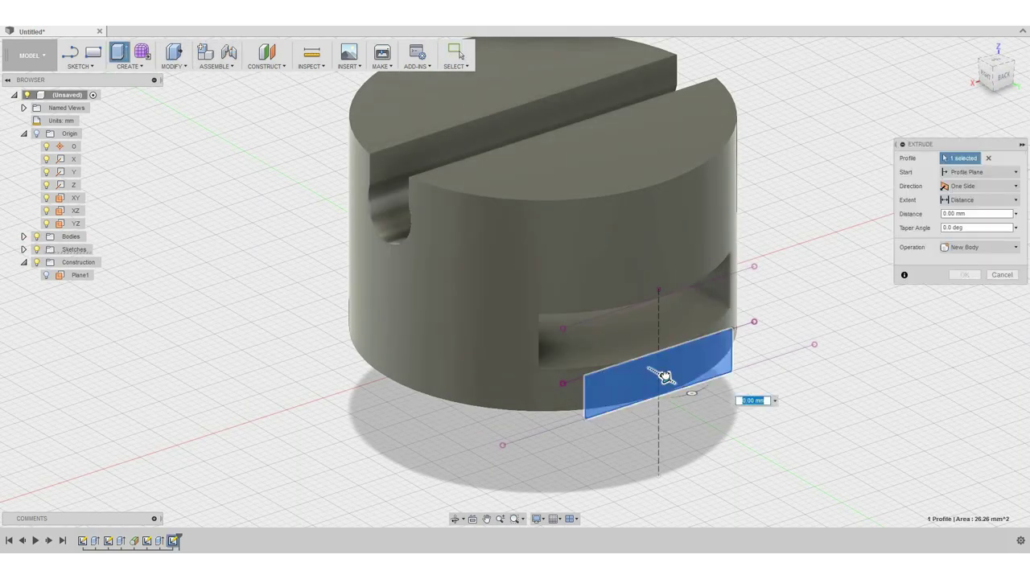
pyautogui.moveTo(659, 375); pyautogui.dragTo(581, 325)
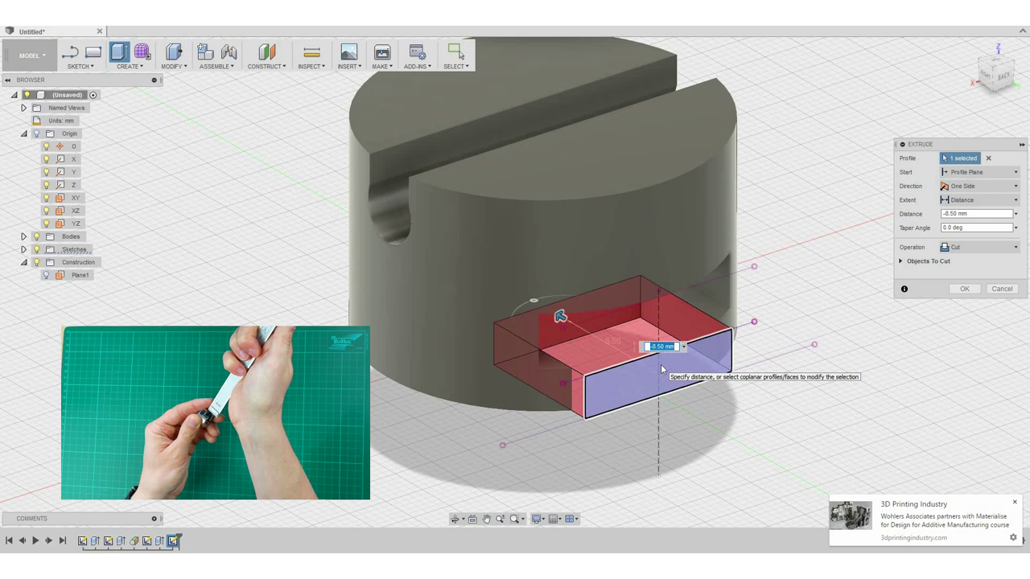
pyautogui.write('15.5')
pyautogui.press('Return')
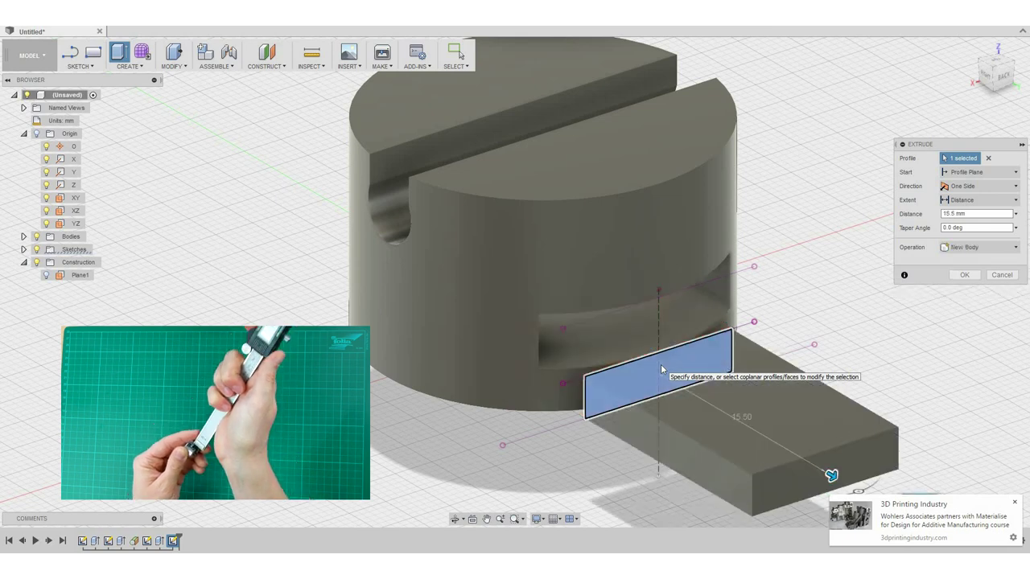
pyautogui.write('5')
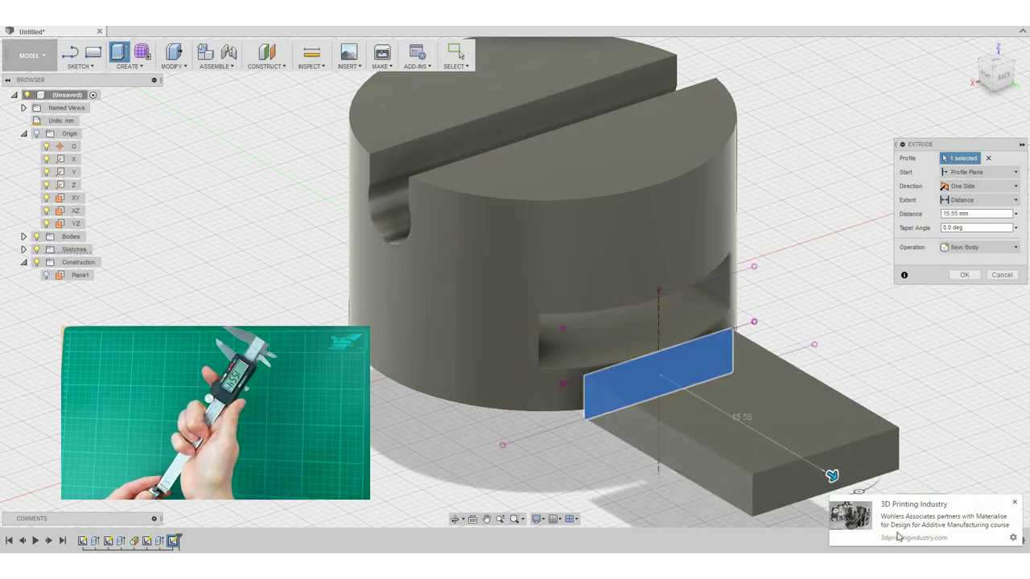
pyautogui.tripleClick(947, 213)
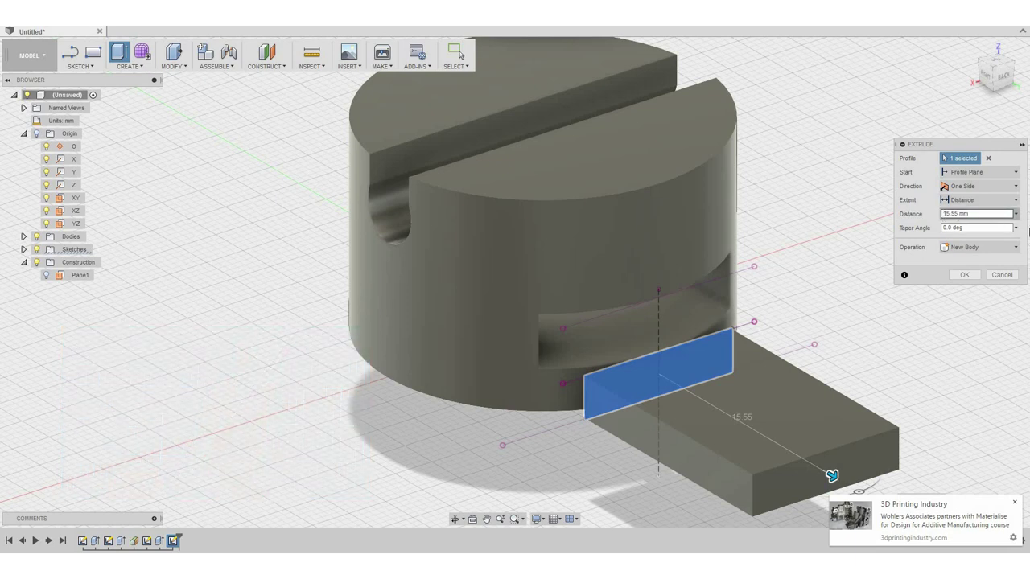
pyautogui.click(942, 214)
pyautogui.write('-')
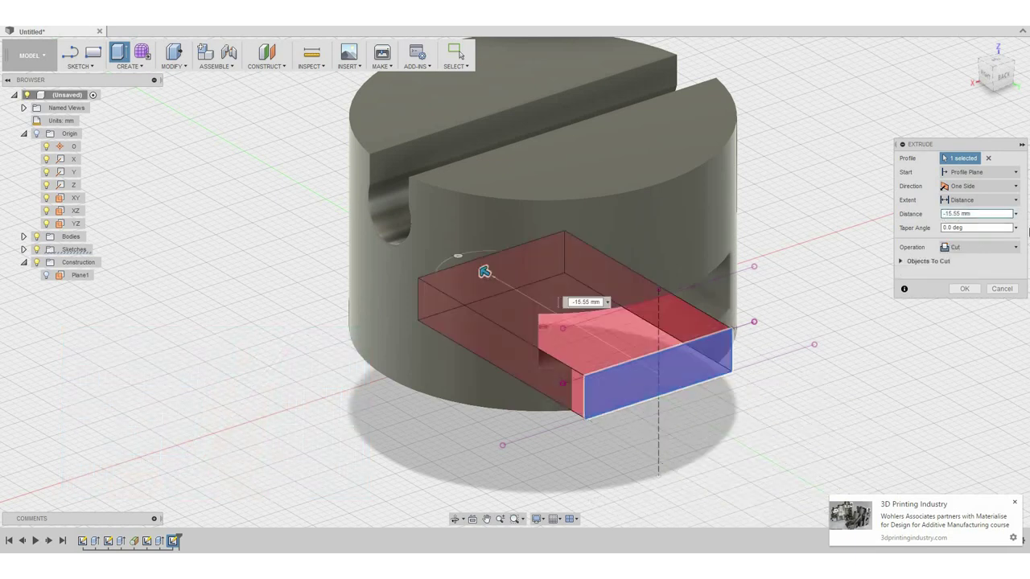
pyautogui.press('Return')
# Sketch a 3 mm diameter circle on the cylinder's bottom face between the slot's closed end and the outer edge, slightly off the vertical axis.
pyautogui.keyDown('shift'); pyautogui.moveTo(773, 313); pyautogui.dragTo(728, 295, button='middle'); pyautogui.keyUp('shift')
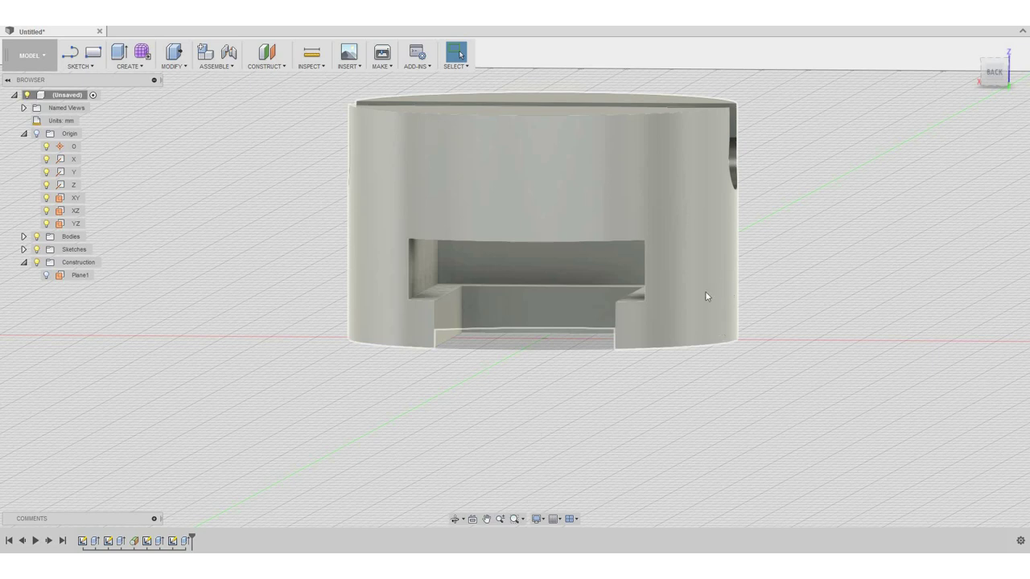
pyautogui.keyDown('shift'); pyautogui.moveTo(539, 343); pyautogui.dragTo(741, 304, button='middle'); pyautogui.keyUp('shift')
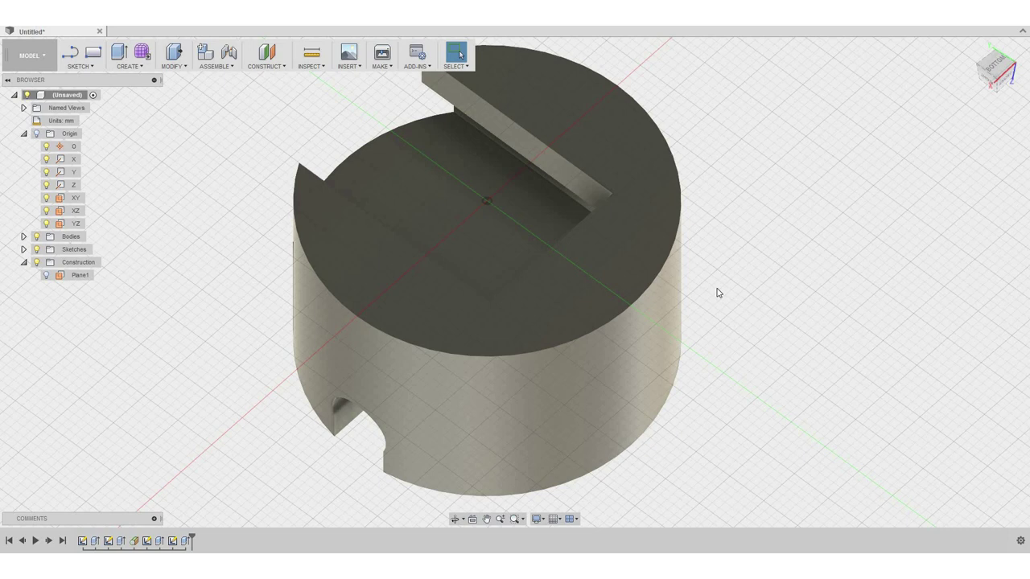
pyautogui.keyDown('shift'); pyautogui.moveTo(754, 316); pyautogui.dragTo(707, 266, button='middle'); pyautogui.keyUp('shift')
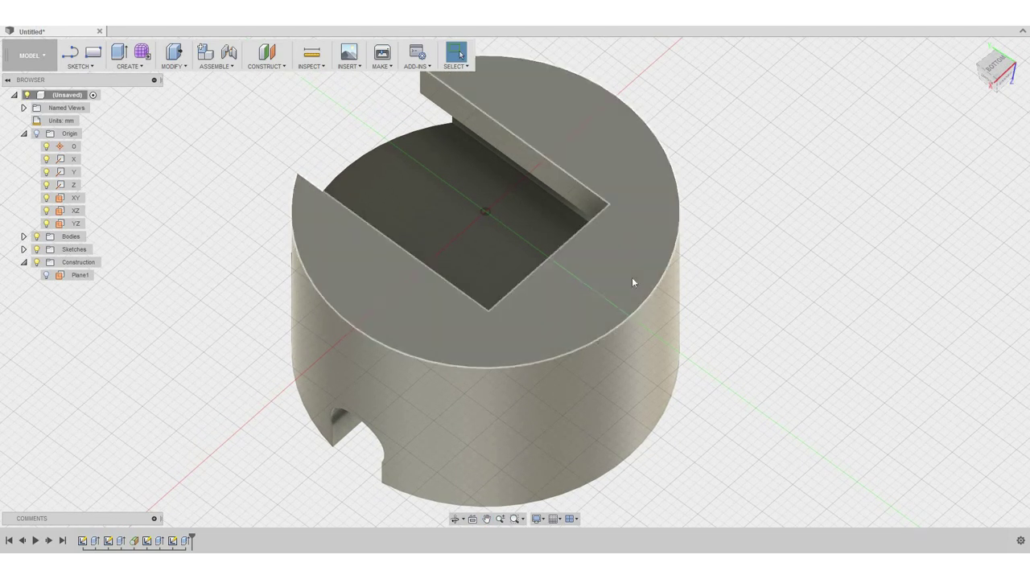
pyautogui.click(632, 281)
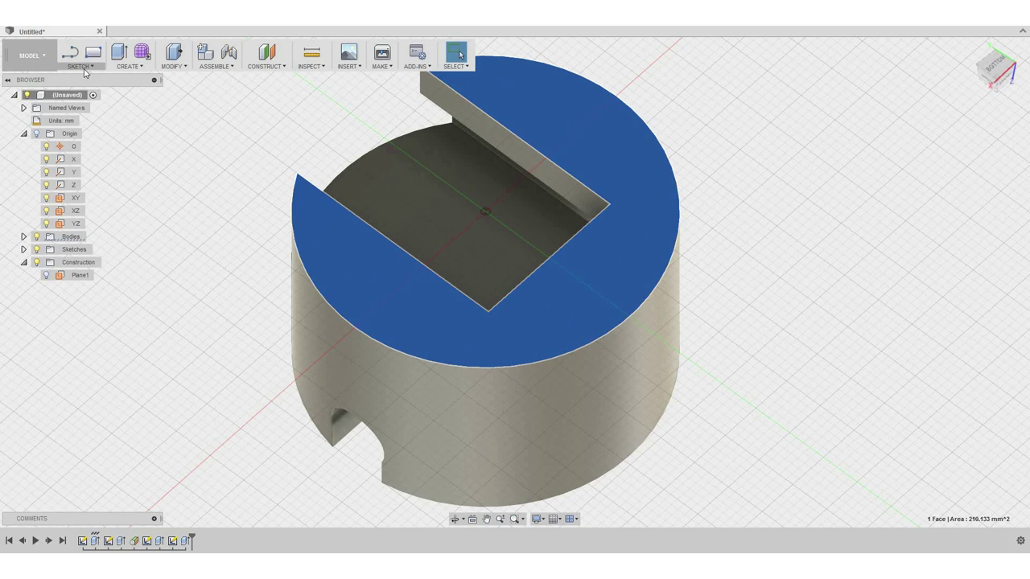
pyautogui.click(85, 71)
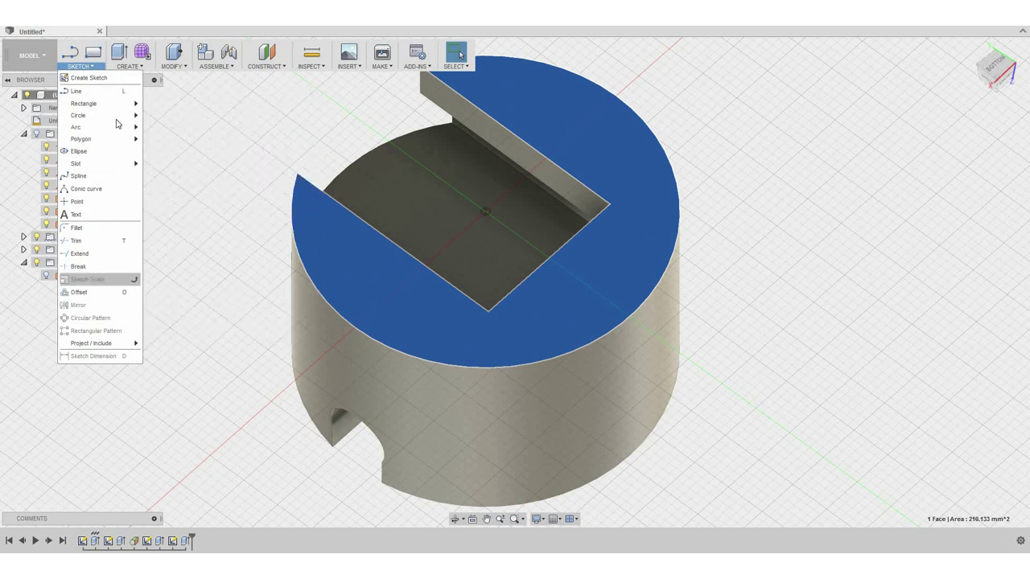
pyautogui.moveTo(122, 117)
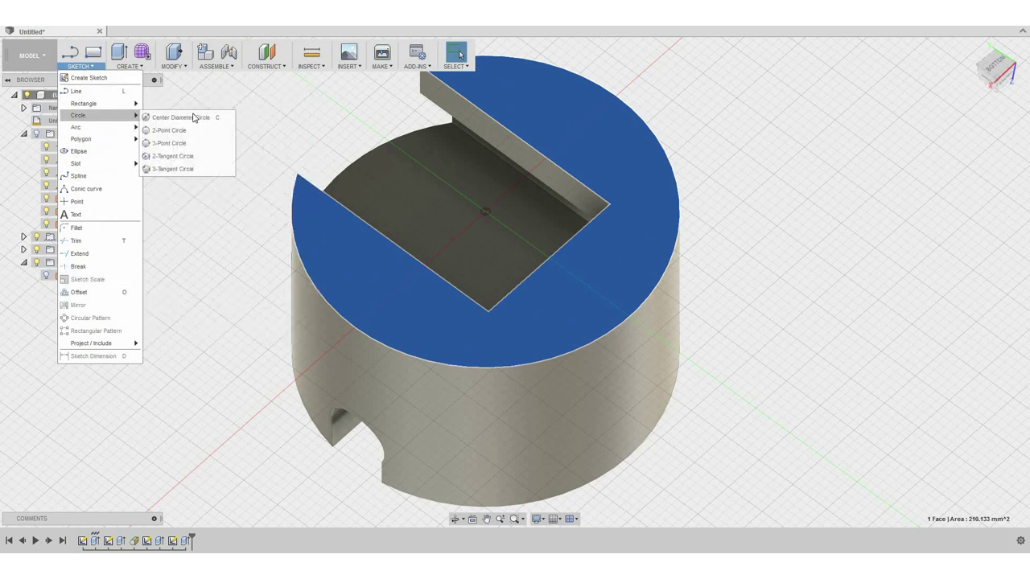
pyautogui.click(416, 166)
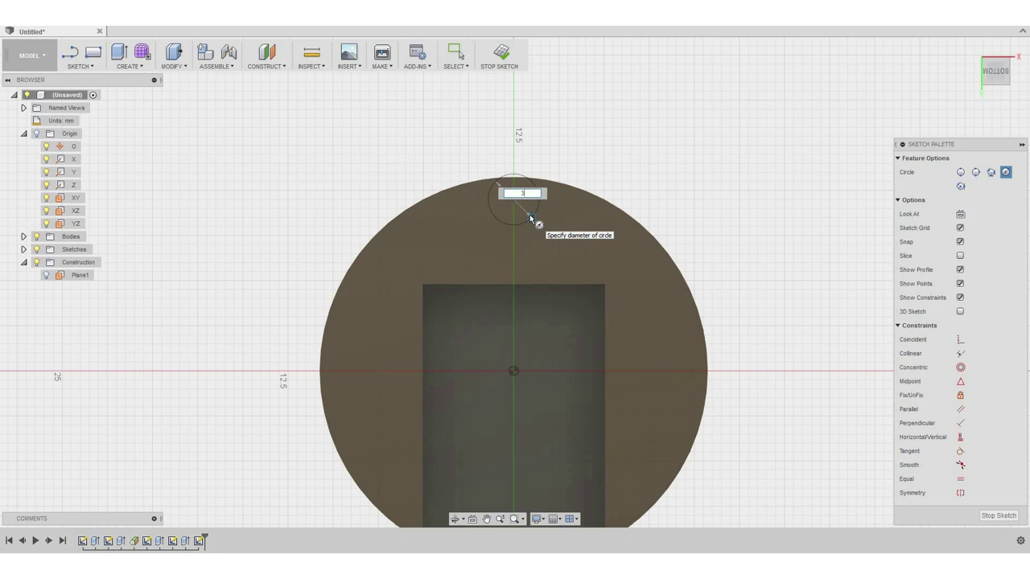
pyautogui.press('Return')
pyautogui.press('Escape')
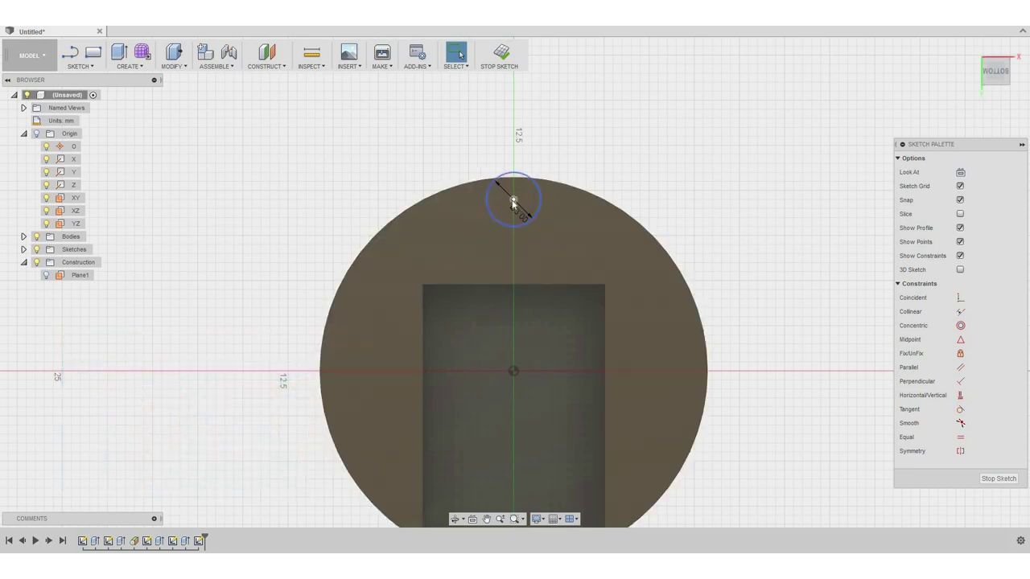
pyautogui.moveTo(513, 201); pyautogui.dragTo(530, 227)
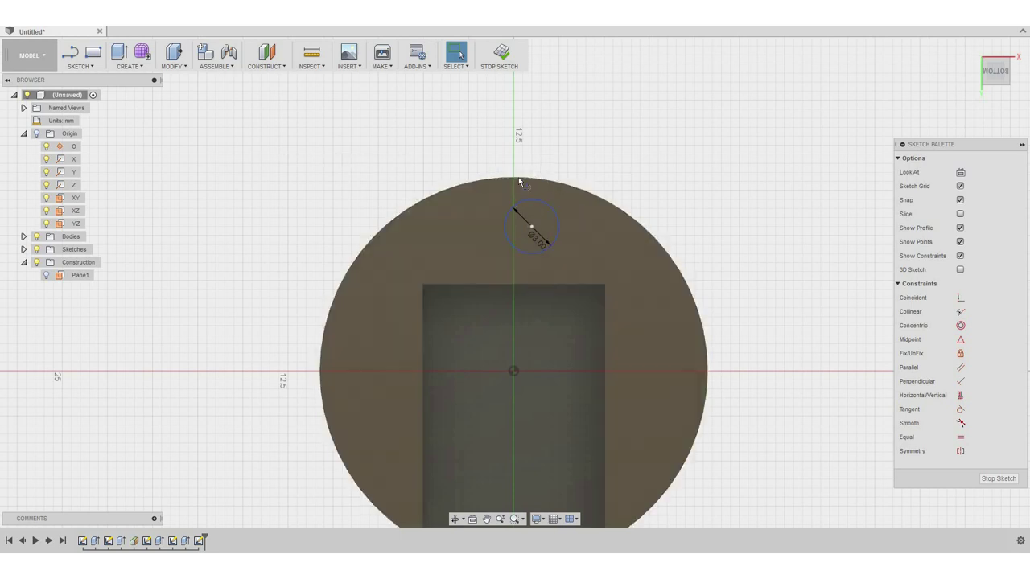
# Draw a horizontal line about 16 mm long above the circle, make it tangent to the cylinder's outer edge and turn it into a construction line.
pyautogui.press('l')
pyautogui.click(388, 145)
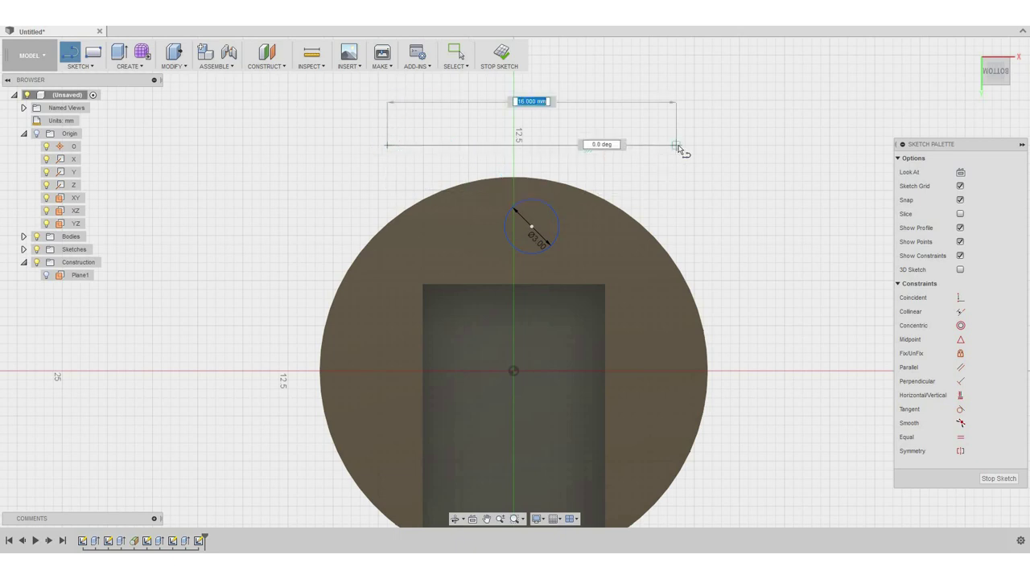
pyautogui.click(676, 146)
pyautogui.press('Escape')
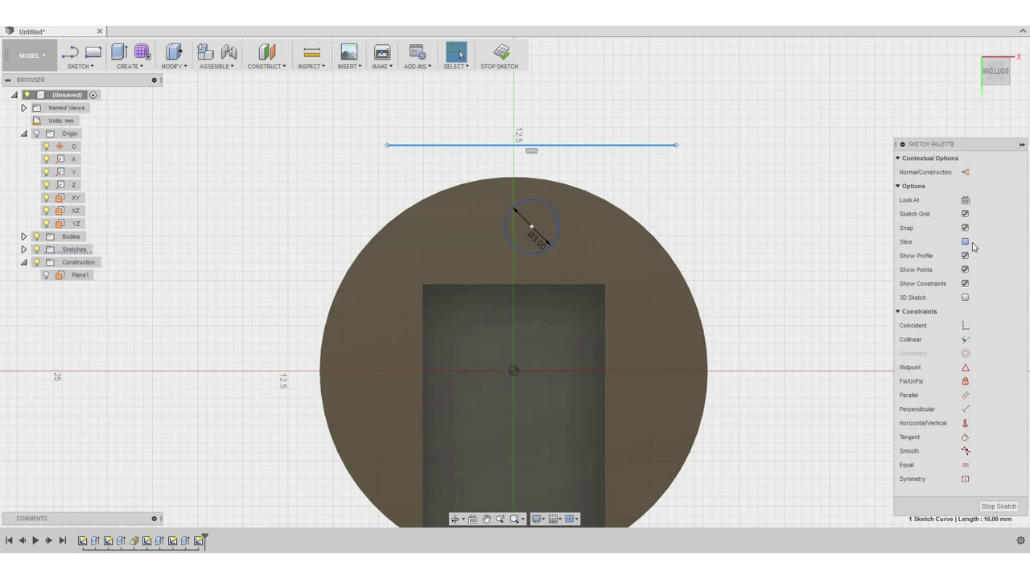
pyautogui.click(965, 439)
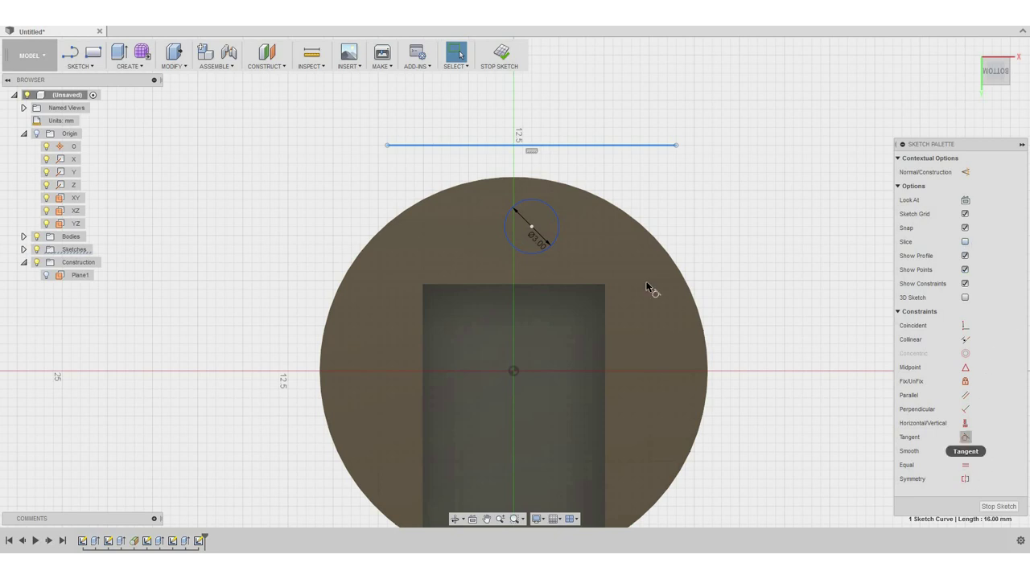
pyautogui.click(535, 185)
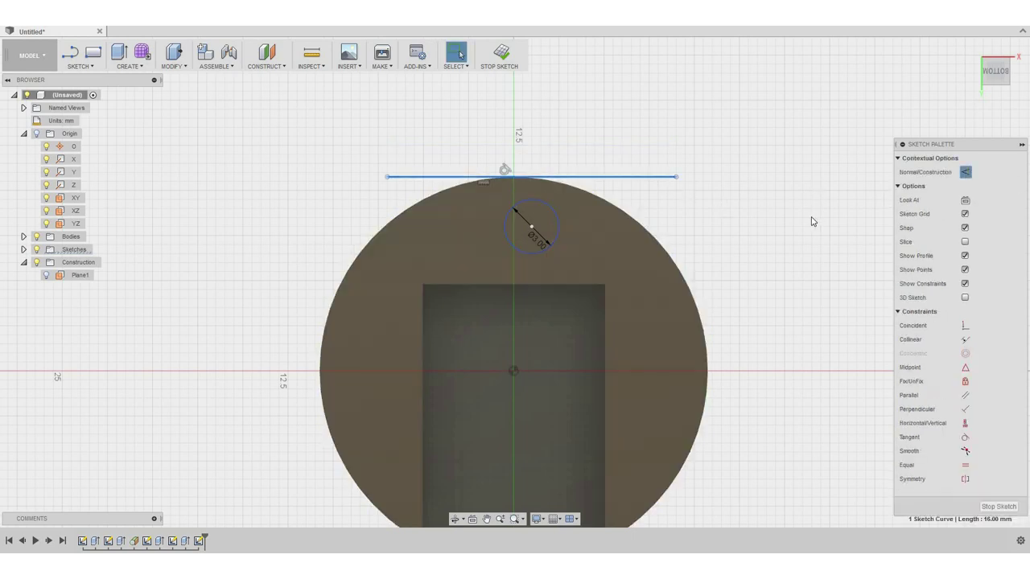
pyautogui.click(967, 173)
# Draw a vertical line from the origin to beyond the tangent line and turn it into a construction line.
pyautogui.press('l')
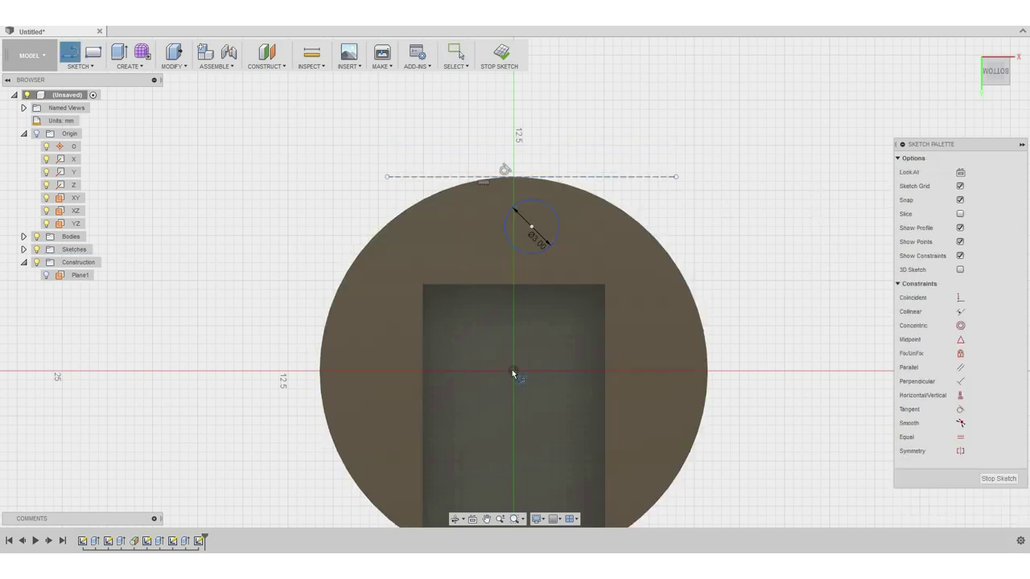
pyautogui.click(513, 371)
pyautogui.click(513, 91)
pyautogui.press('Escape')
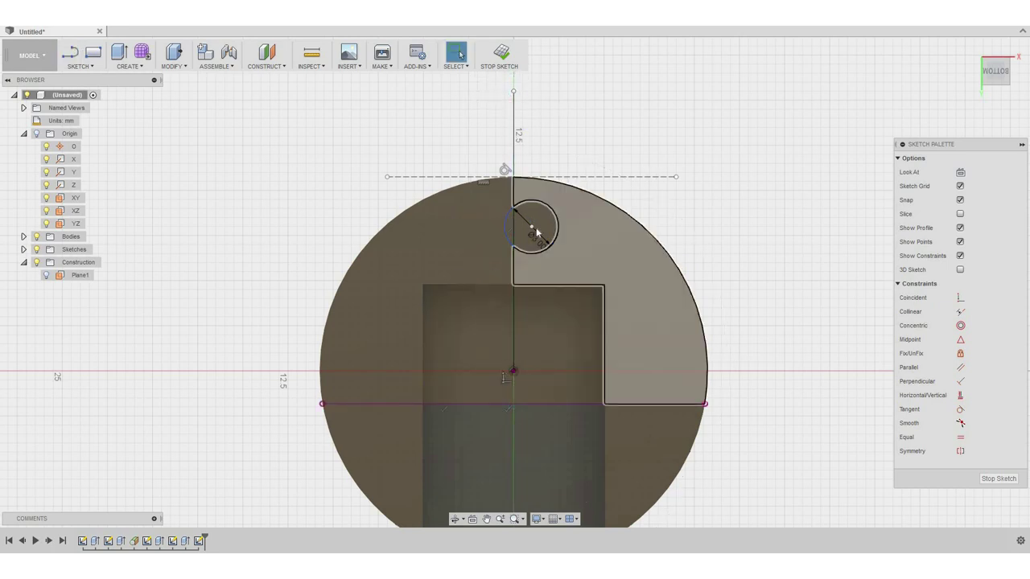
pyautogui.click(532, 231)
pyautogui.click(514, 202)
pyautogui.press('x')
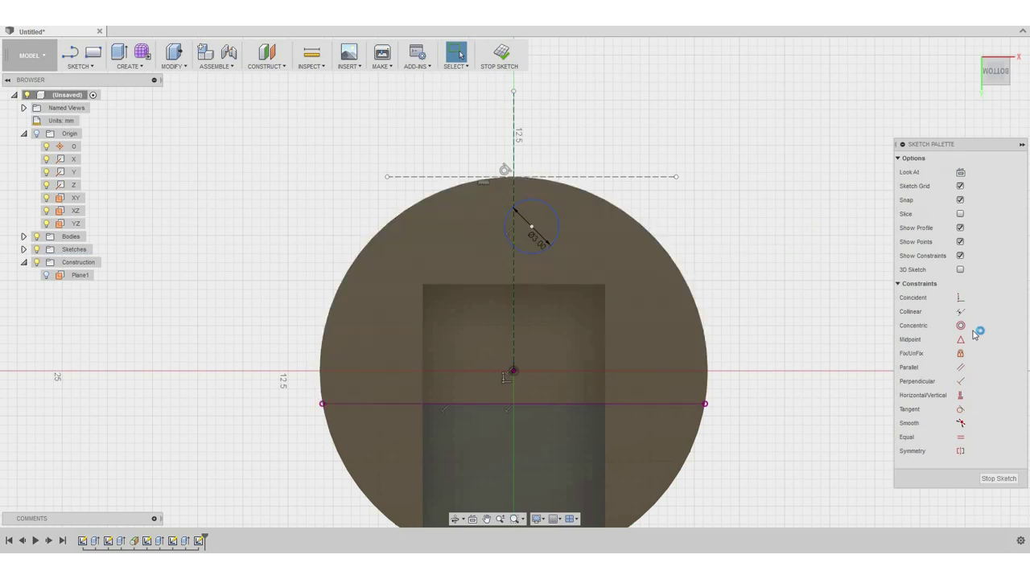
# Constrain the 3 mm circle's center to be coincident with the vertical construction line.
pyautogui.click(959, 300)
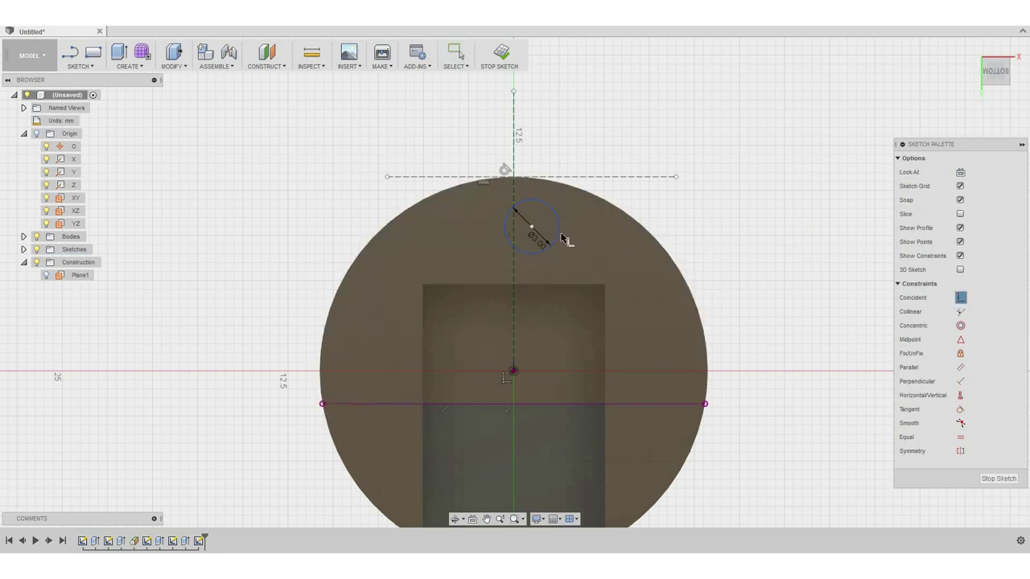
pyautogui.click(530, 227)
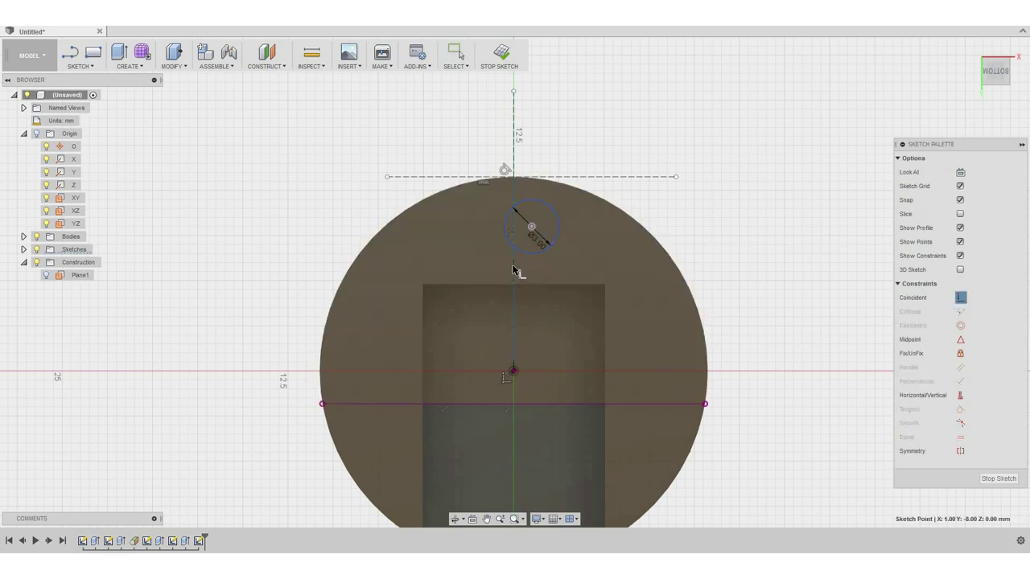
pyautogui.click(515, 271)
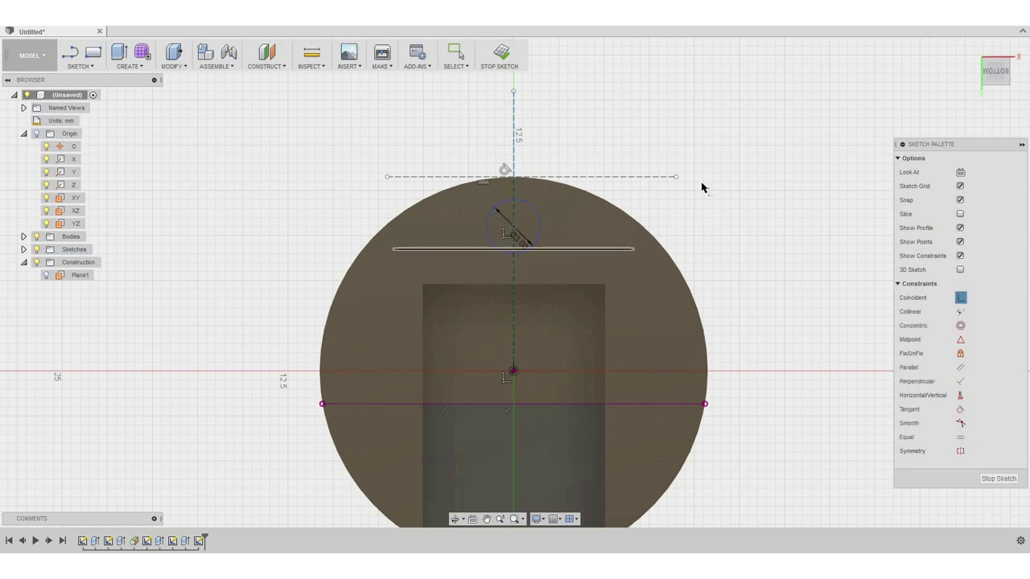
pyautogui.press('Escape')
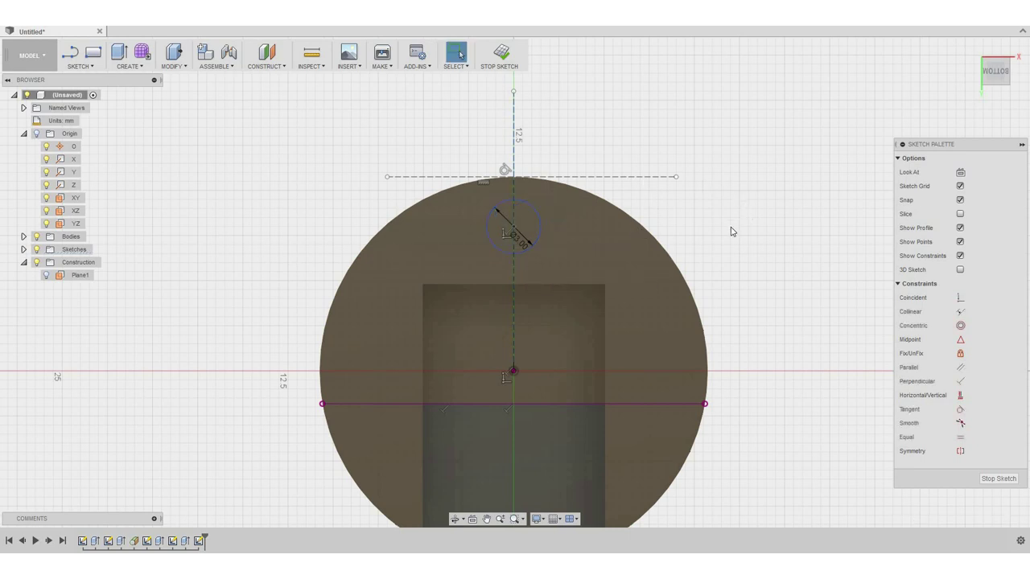
# Dimension the distance from the circle's center to the tangent construction line as 2.1 mm.
pyautogui.press('d')
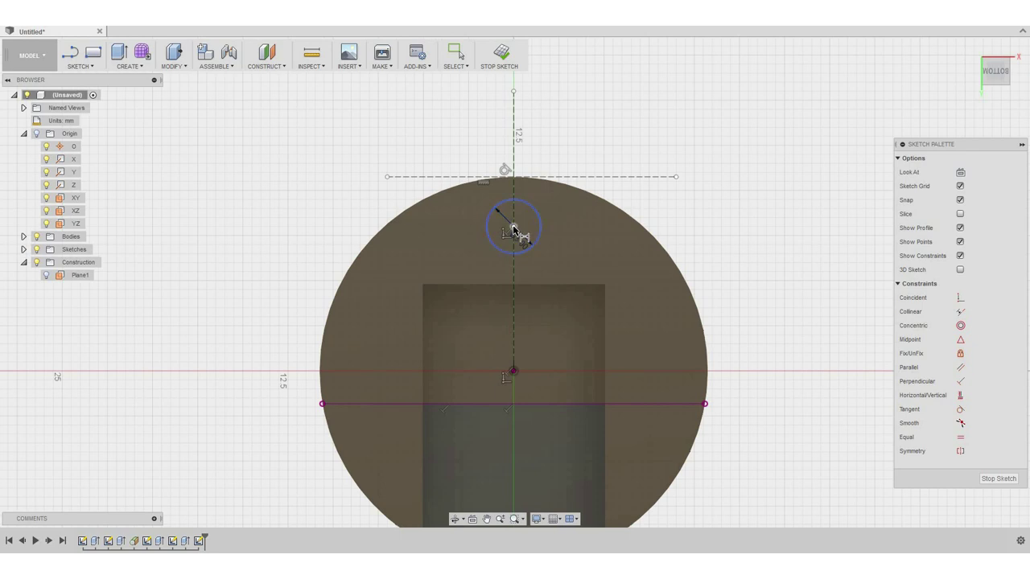
pyautogui.click(519, 230)
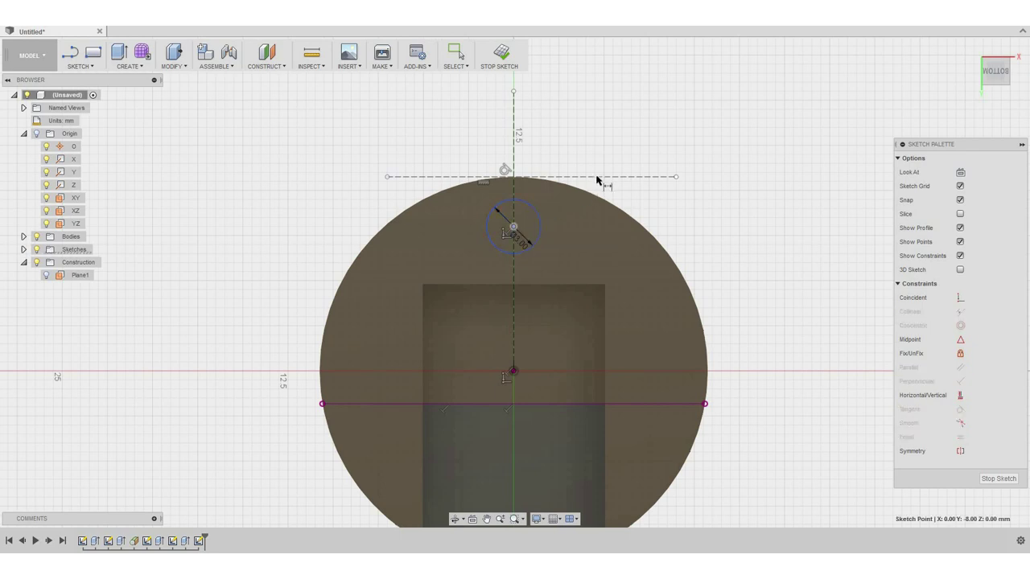
pyautogui.click(644, 211)
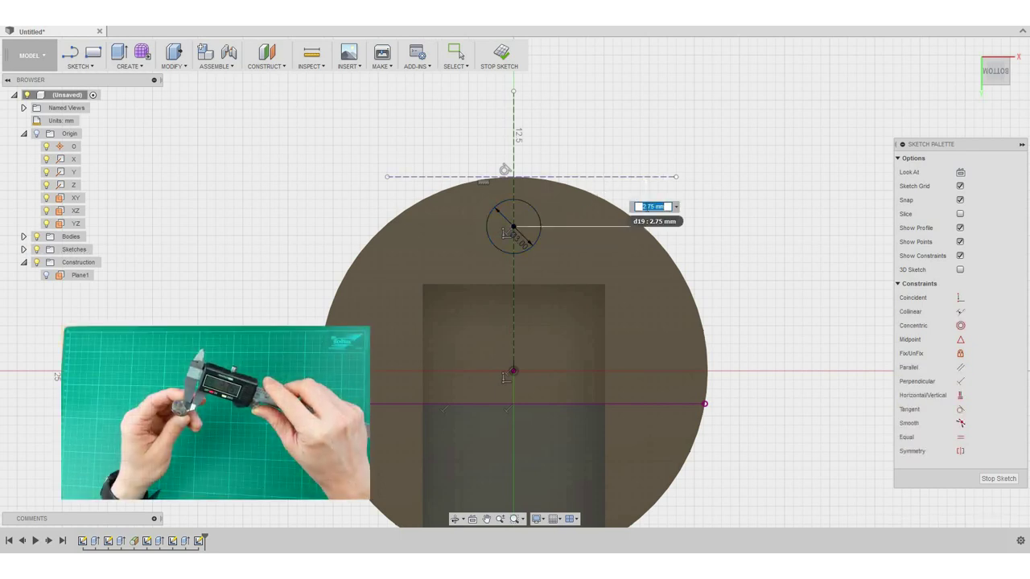
pyautogui.write('2.1')
pyautogui.press('Return')
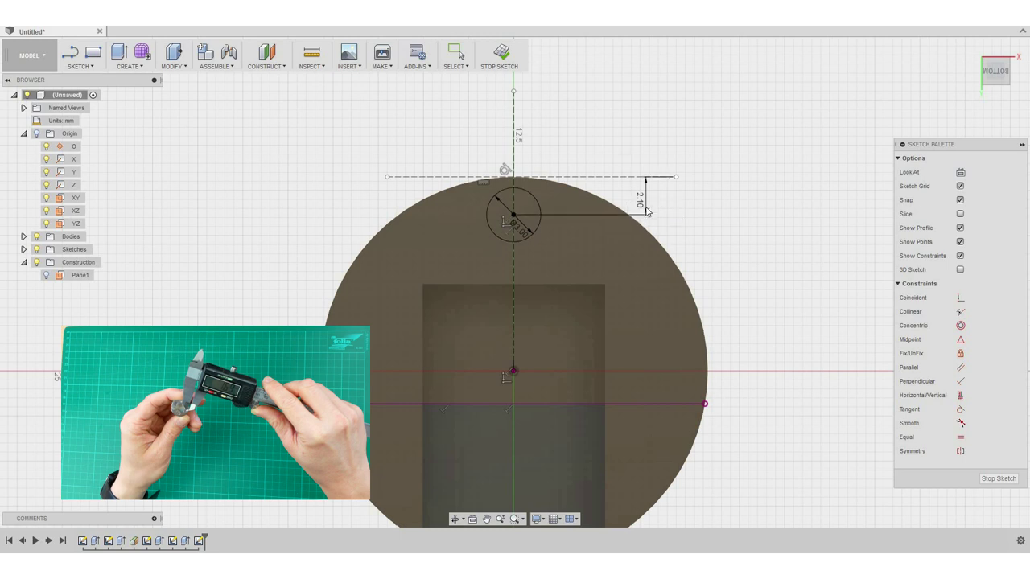
# Finish the sketch and cut the 3 mm circle 1 mm deep into the bottom face with Extrude.
pyautogui.click(501, 53)
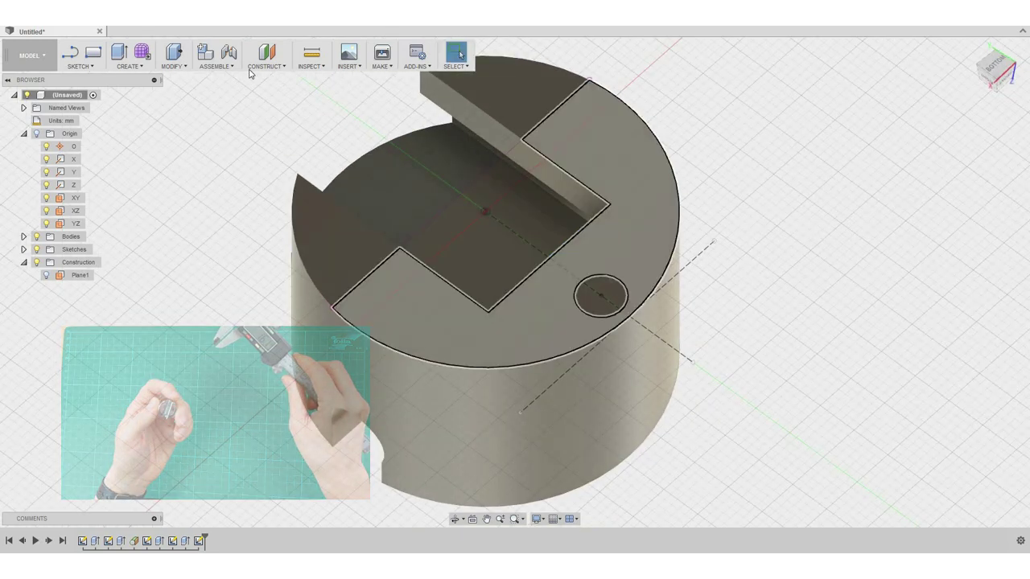
pyautogui.click(172, 56)
pyautogui.click(600, 291)
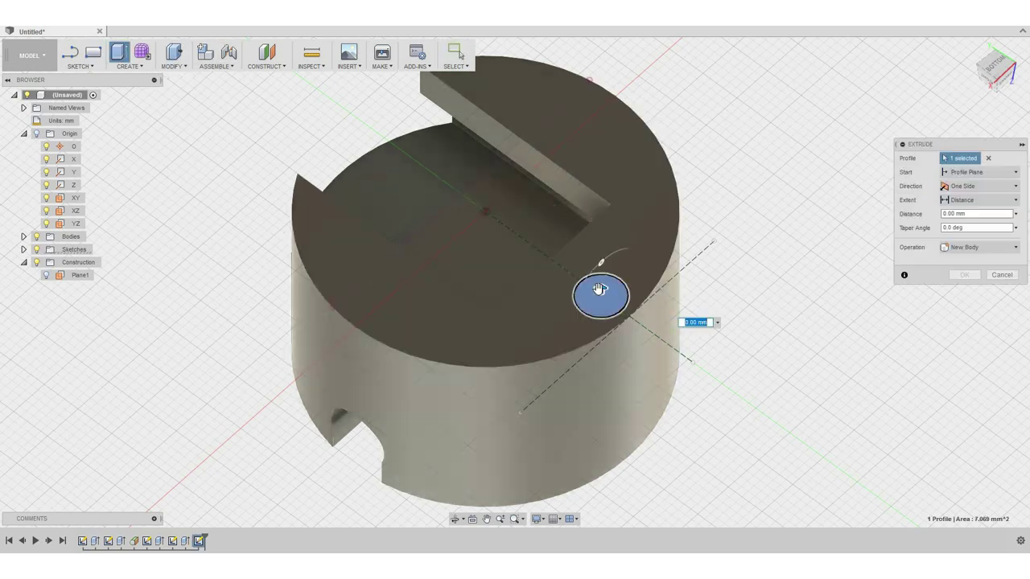
pyautogui.moveTo(601, 264); pyautogui.dragTo(602, 312)
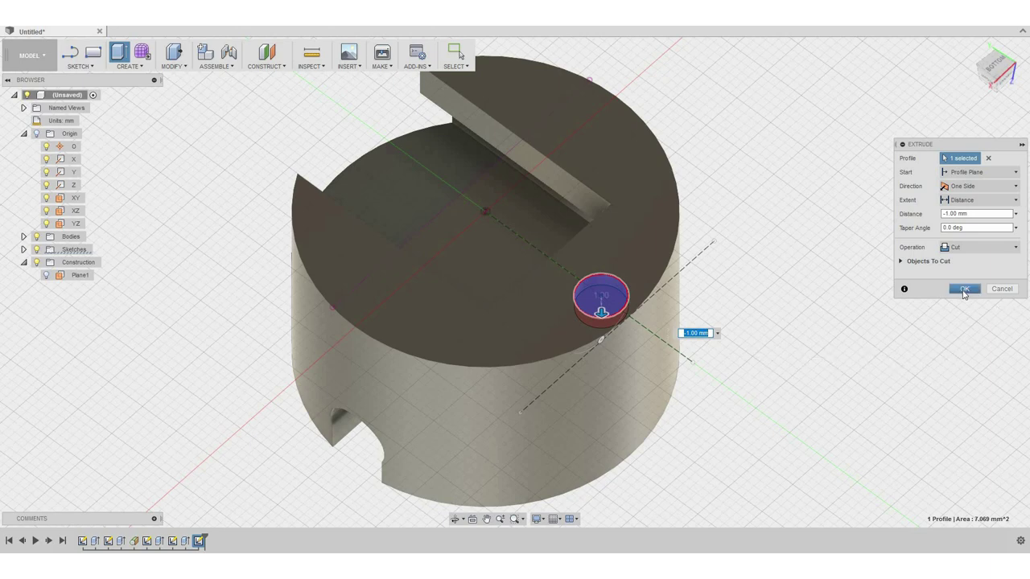
pyautogui.press('Return')
# Examine the part from all around, checking the top groove, the stepped side slot and the round bottom recess.
pyautogui.keyDown('shift'); pyautogui.moveTo(636, 207); pyautogui.dragTo(548, 297, button='middle'); pyautogui.keyUp('shift')
pyautogui.keyDown('shift'); pyautogui.moveTo(510, 250); pyautogui.dragTo(504, 404, button='middle'); pyautogui.keyUp('shift')
pyautogui.keyDown('shift'); pyautogui.moveTo(414, 454); pyautogui.dragTo(344, 315, button='middle'); pyautogui.keyUp('shift')
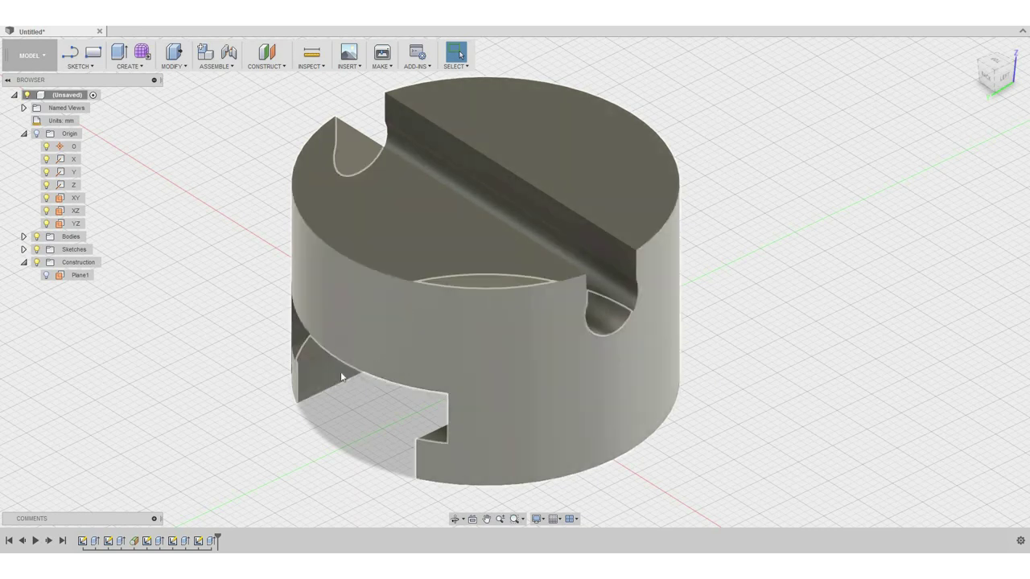
pyautogui.keyDown('shift'); pyautogui.moveTo(361, 386); pyautogui.dragTo(406, 225, button='middle'); pyautogui.keyUp('shift')
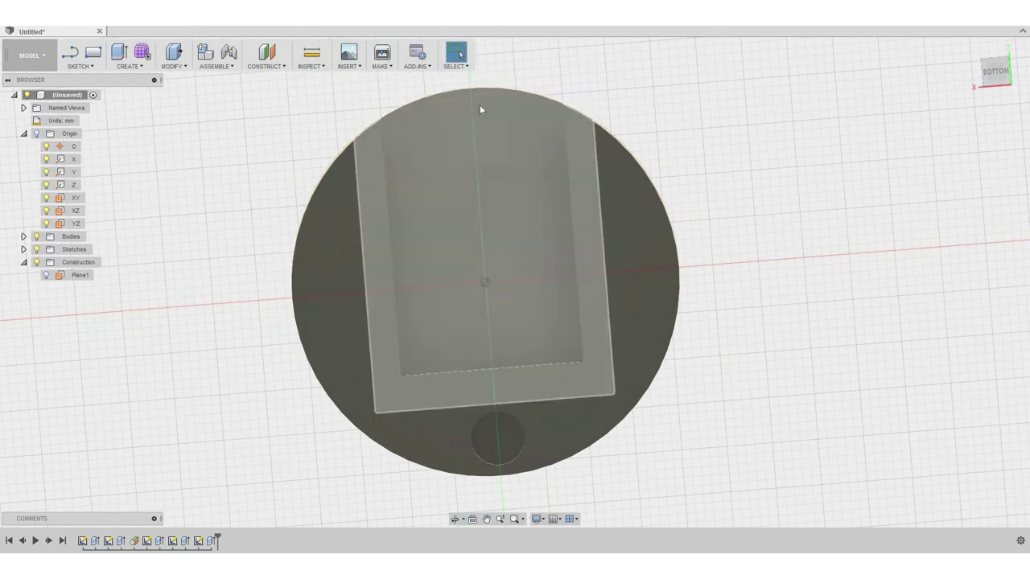
pyautogui.keyDown('shift'); pyautogui.moveTo(491, 128); pyautogui.dragTo(664, 248, button='middle'); pyautogui.keyUp('shift')
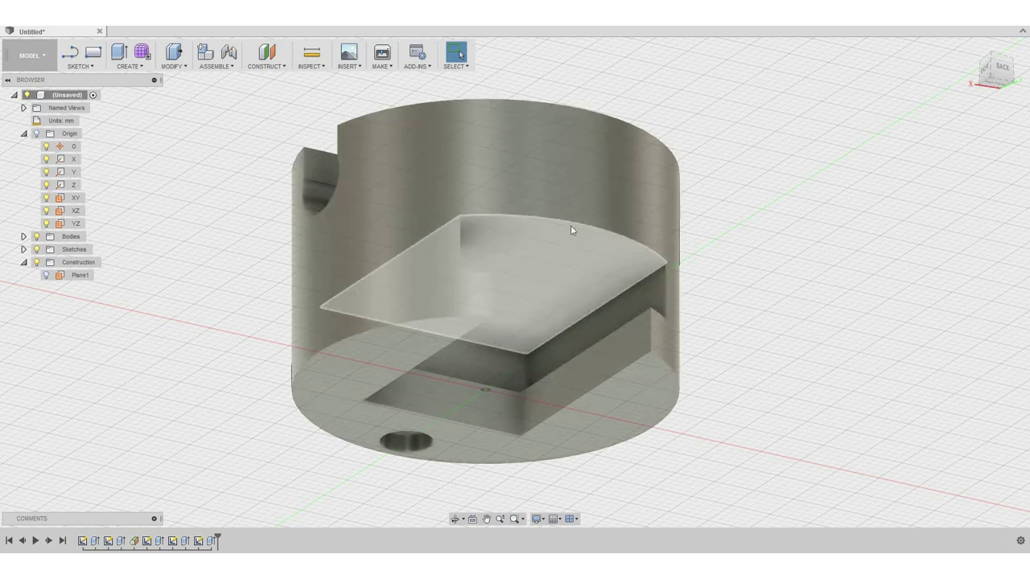
pyautogui.click(607, 235)
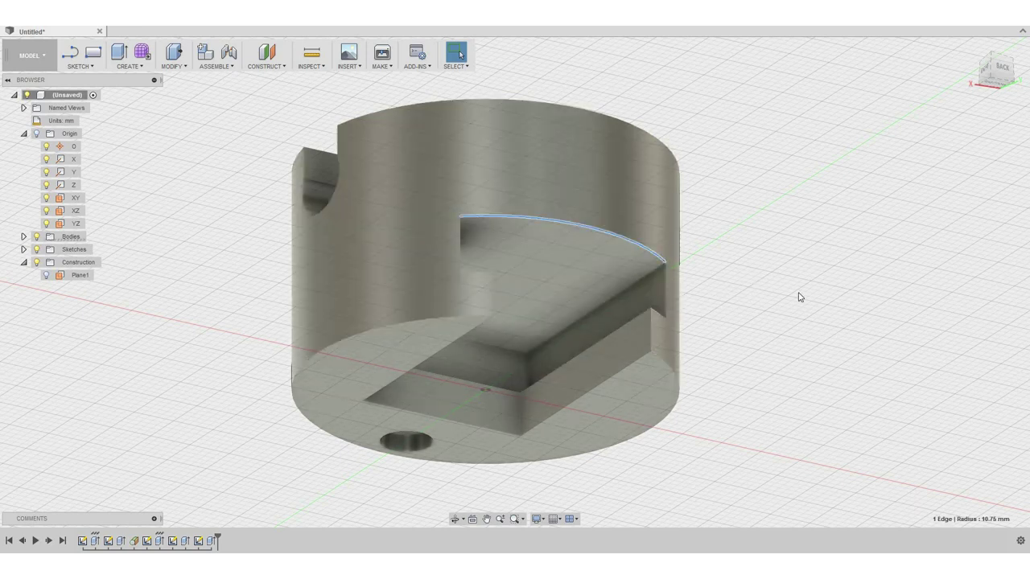
pyautogui.press('Delete')
pyautogui.keyDown('shift'); pyautogui.moveTo(705, 243); pyautogui.dragTo(749, 264, button='middle'); pyautogui.keyUp('shift')
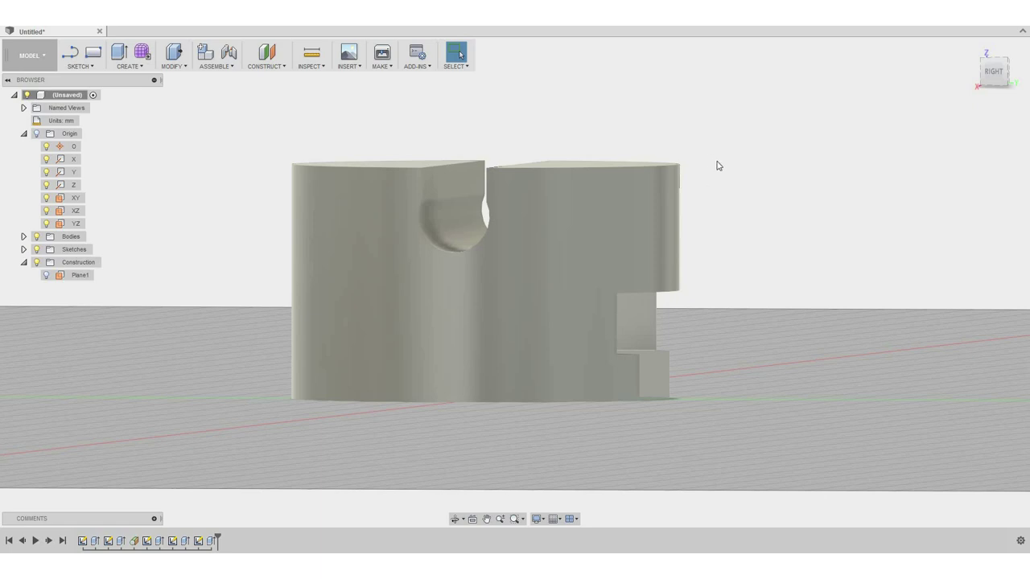
pyautogui.keyDown('shift'); pyautogui.moveTo(705, 295); pyautogui.dragTo(280, 76, button='middle'); pyautogui.keyUp('shift')
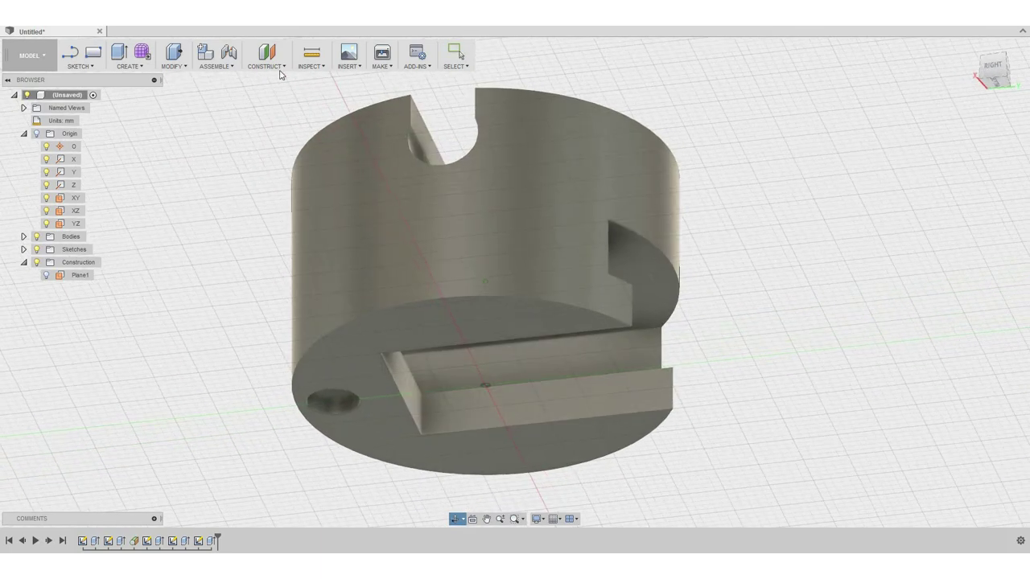
# Sketch on the YZ plane a right triangle about 4 mm wide from the slot's upper inner corner outward past the cylinder wall.
pyautogui.click(75, 56)
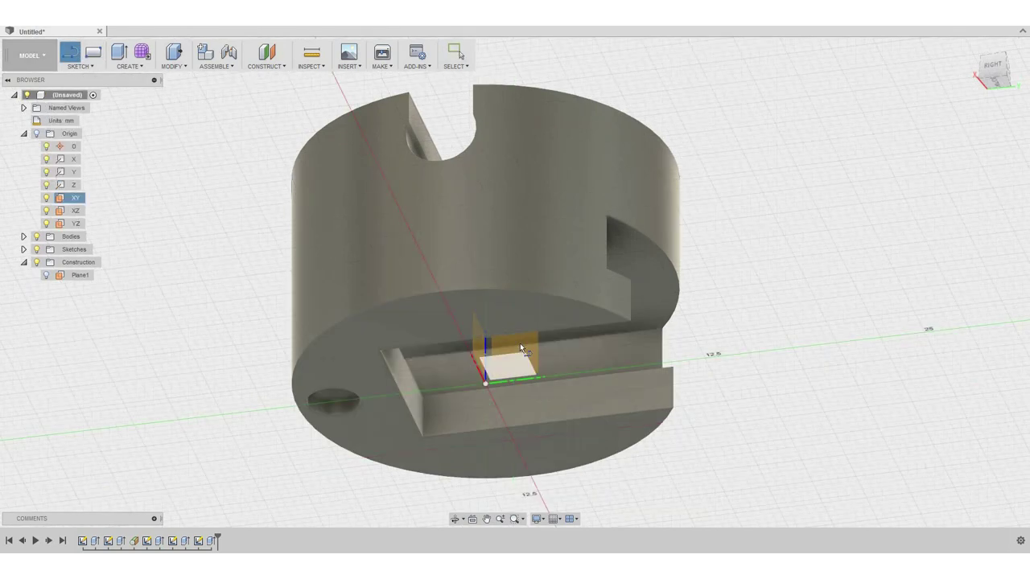
pyautogui.click(519, 343)
pyautogui.moveTo(712, 230); pyautogui.dragTo(643, 259, button='middle')
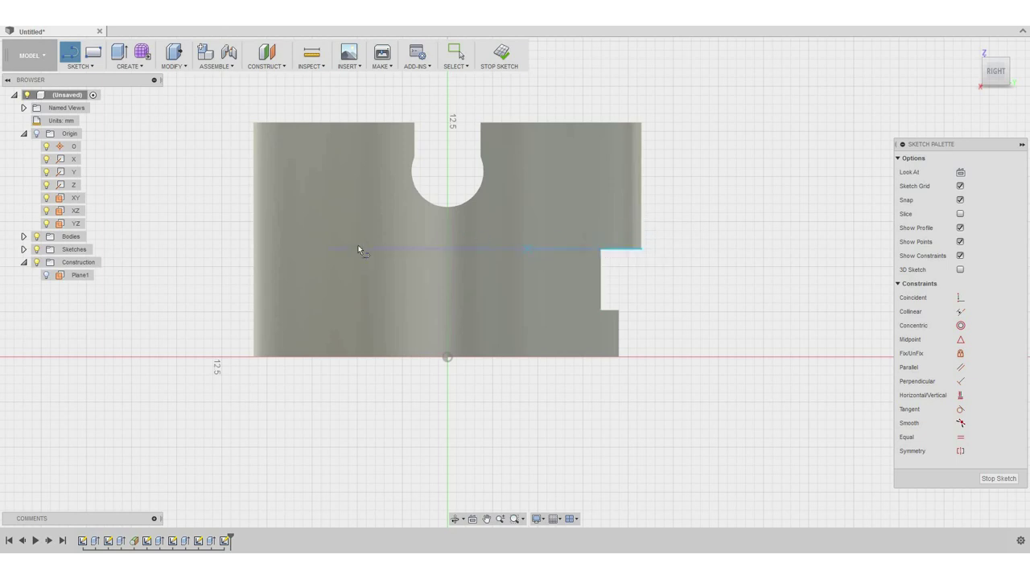
pyautogui.click(600, 250)
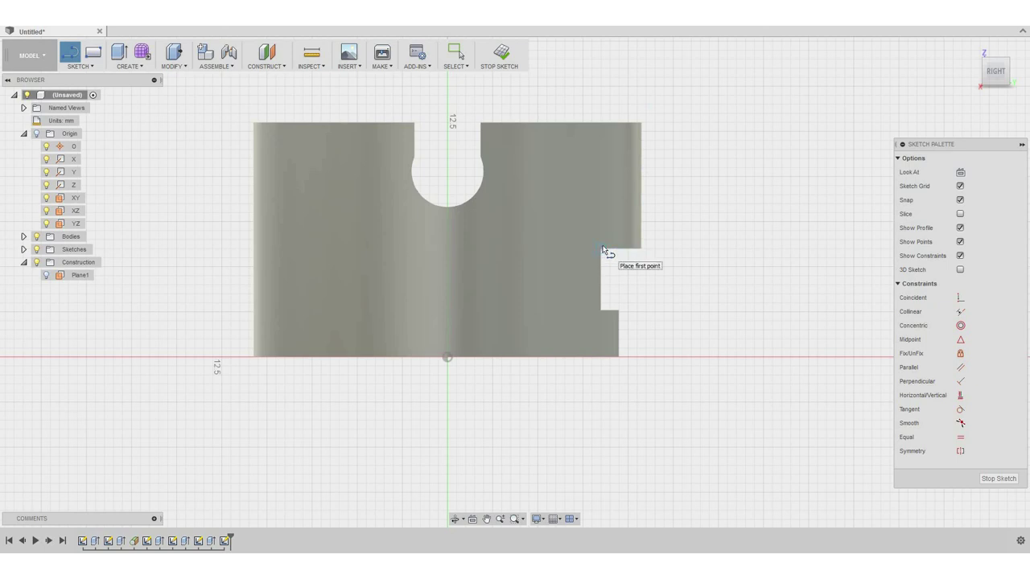
pyautogui.click(621, 225)
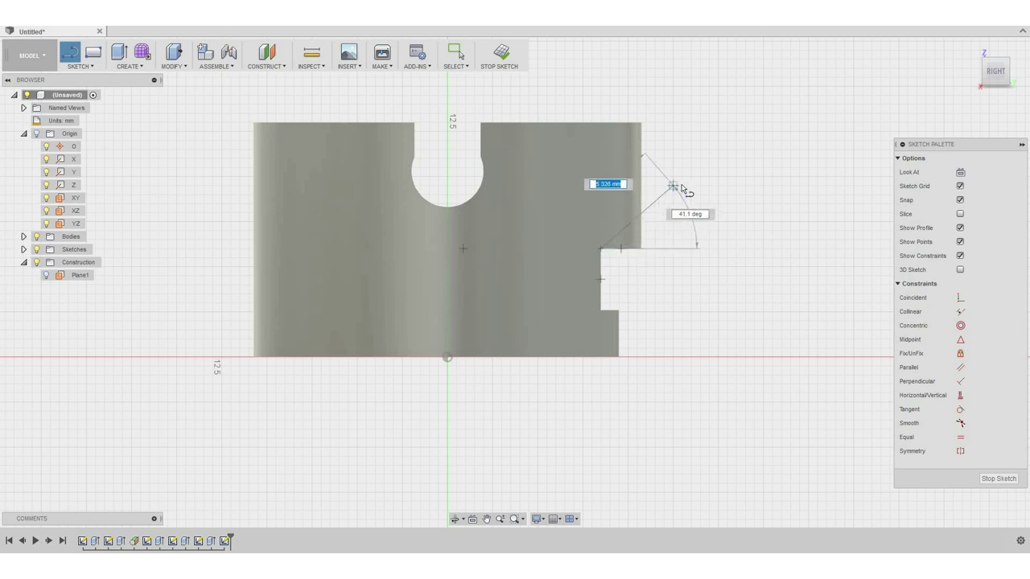
pyautogui.click(672, 186)
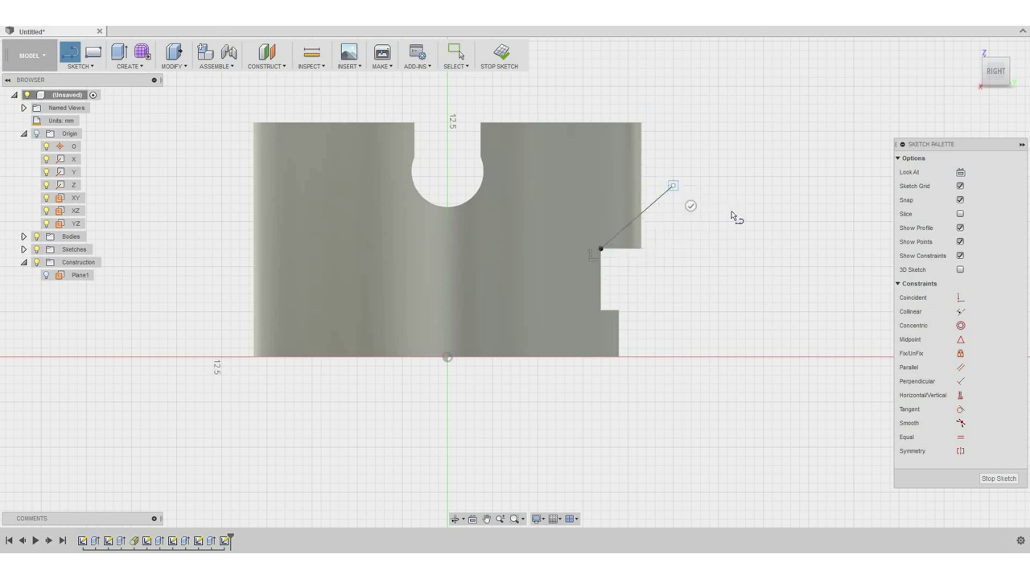
pyautogui.click(673, 248)
pyautogui.press('Return')
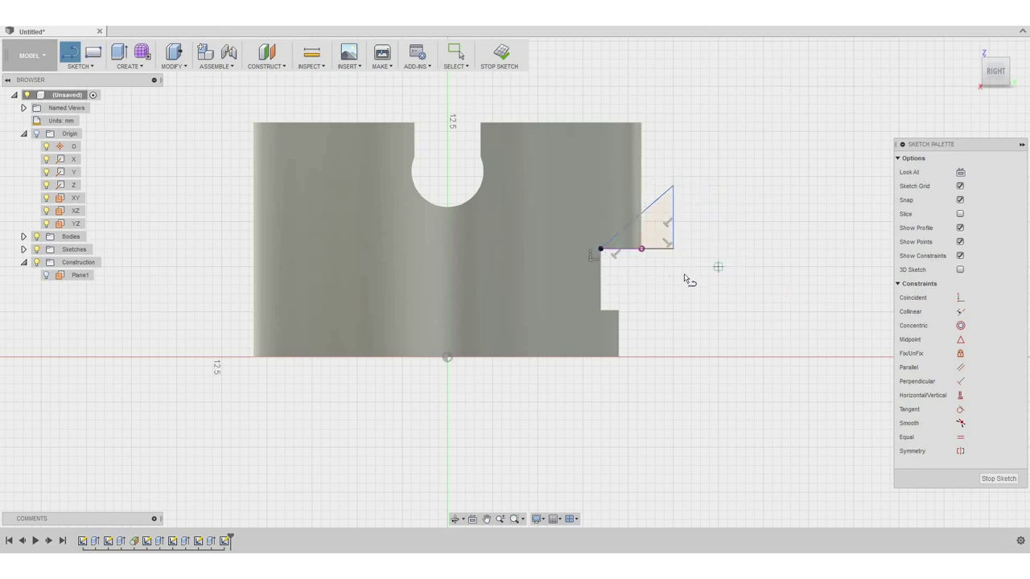
pyautogui.press('Escape')
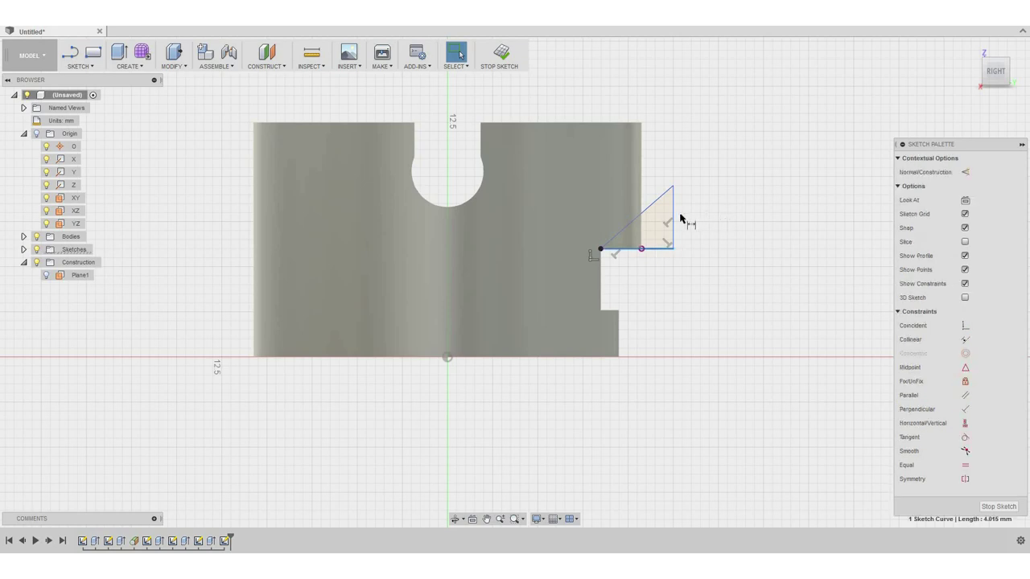
# Dimension the angle between the triangle's sloped side and its base as 45 degrees.
pyautogui.click(657, 203)
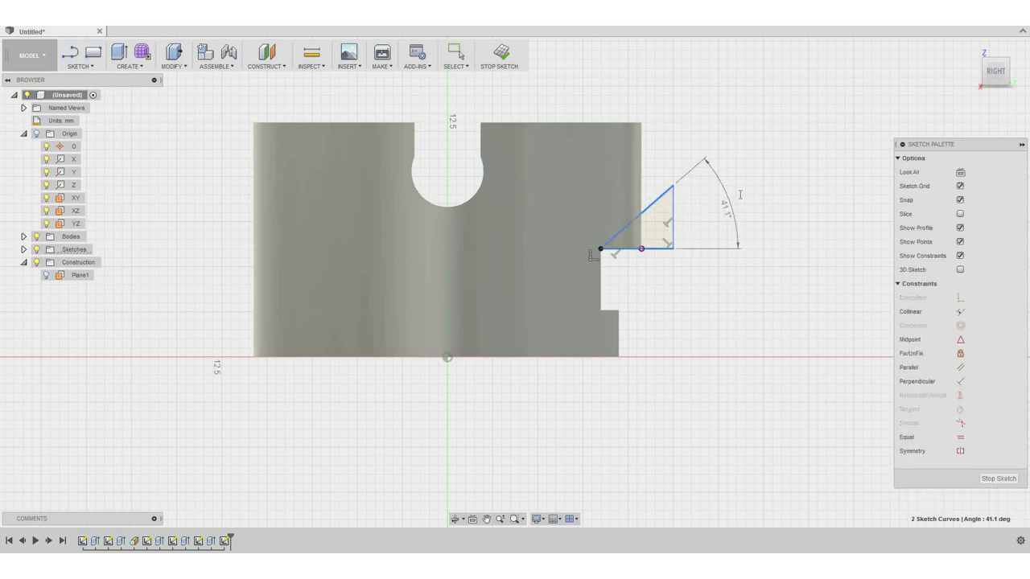
pyautogui.click(747, 206)
pyautogui.write('45')
pyautogui.press('Return')
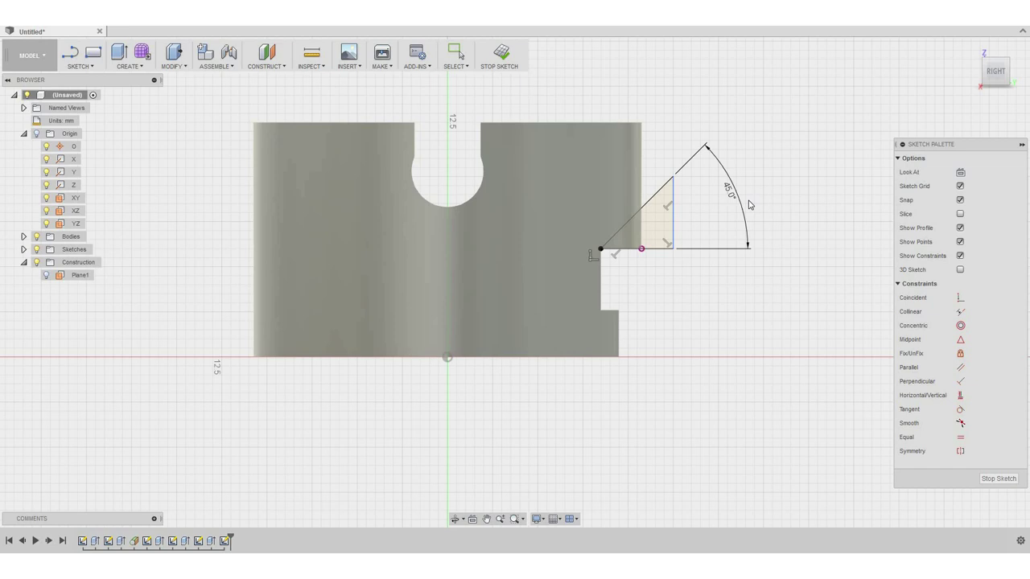
# Finish the sketch and extrude the triangle as a symmetric cut with a distance of 10 mm through the cylinder wall.
pyautogui.click(500, 55)
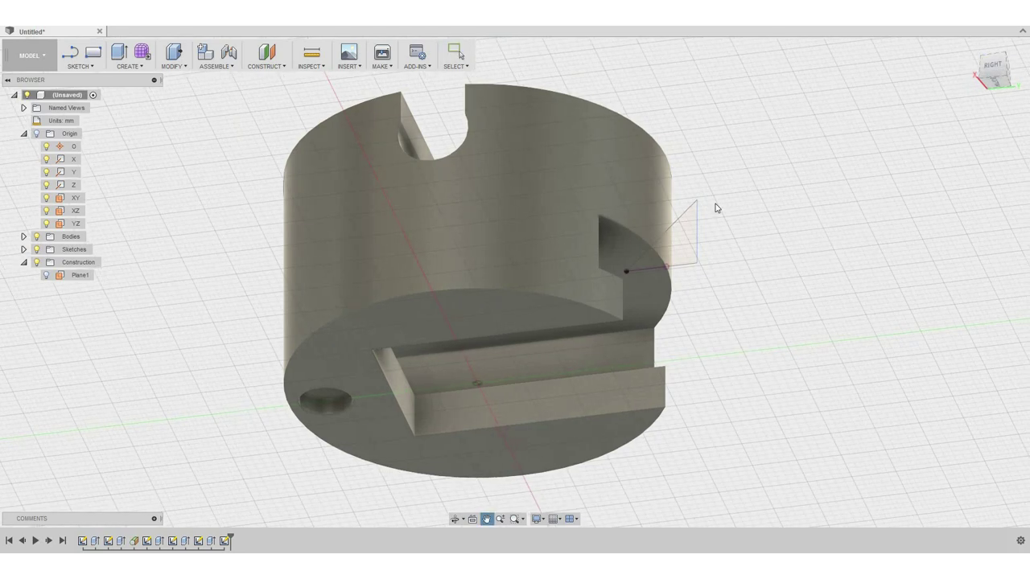
pyautogui.click(175, 55)
pyautogui.click(637, 209)
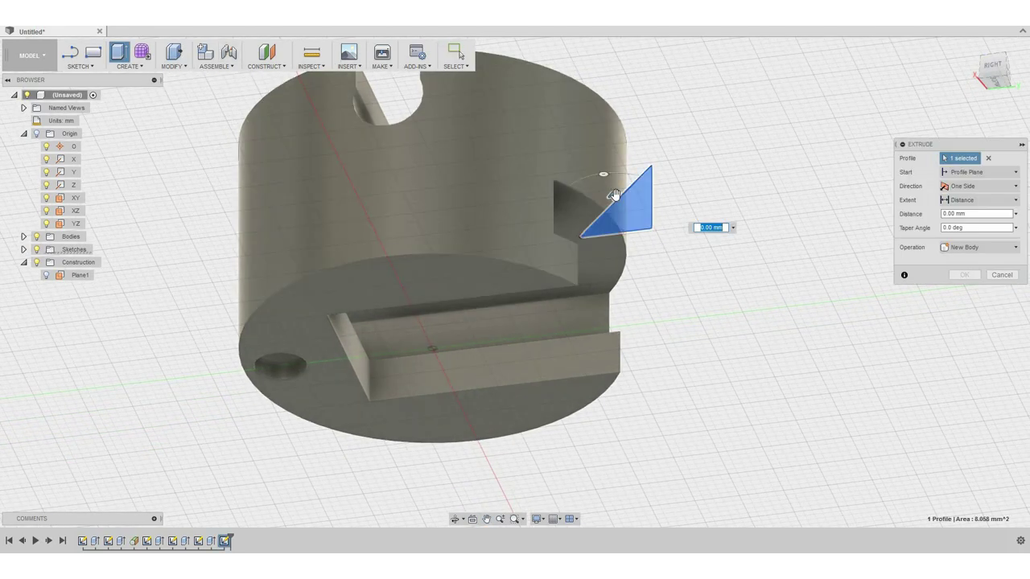
pyautogui.write('10')
pyautogui.press('Return')
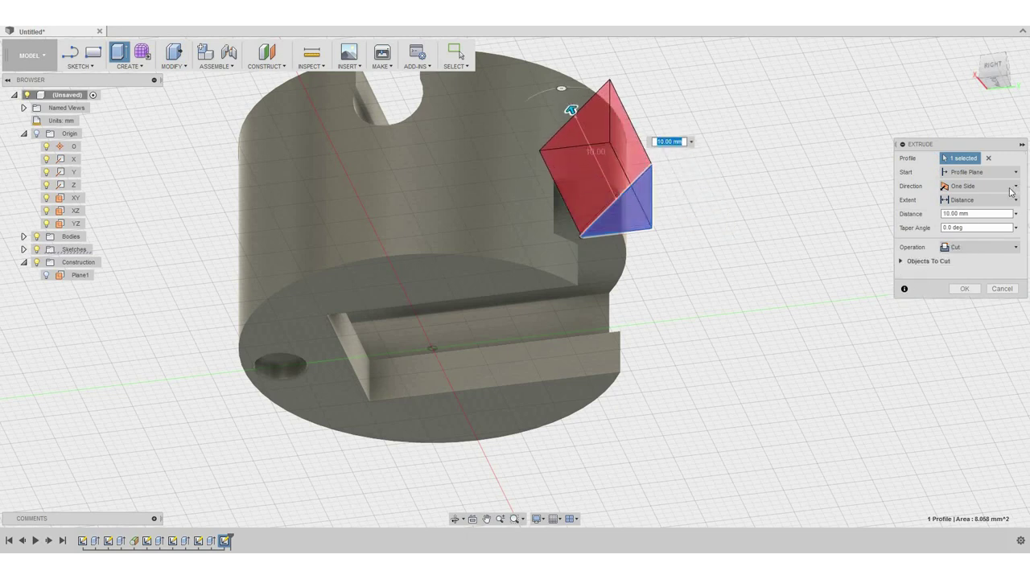
pyautogui.click(977, 185)
pyautogui.click(965, 226)
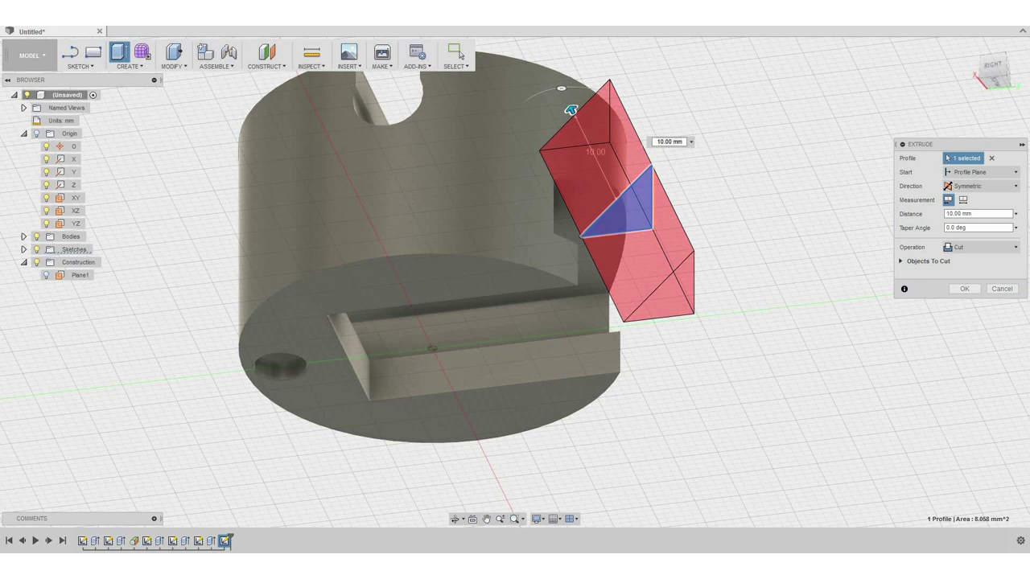
pyautogui.click(964, 288)
# Examine the angled cut above the side slot and the bottom recess from the back and from below.
pyautogui.keyDown('shift'); pyautogui.moveTo(680, 160); pyautogui.dragTo(660, 212, button='middle'); pyautogui.keyUp('shift')
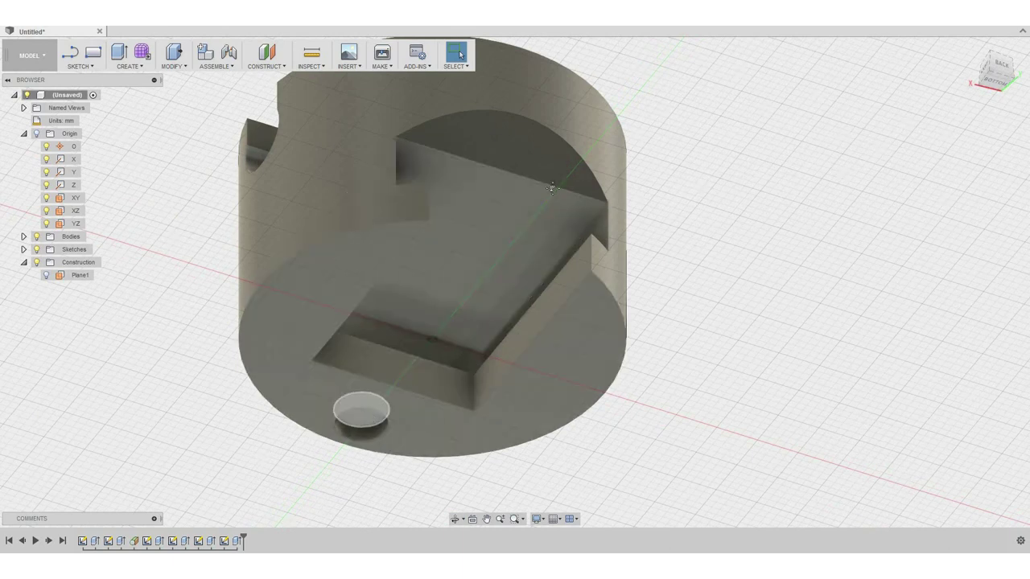
pyautogui.keyDown('shift'); pyautogui.moveTo(536, 207); pyautogui.dragTo(550, 355, button='middle'); pyautogui.keyUp('shift')
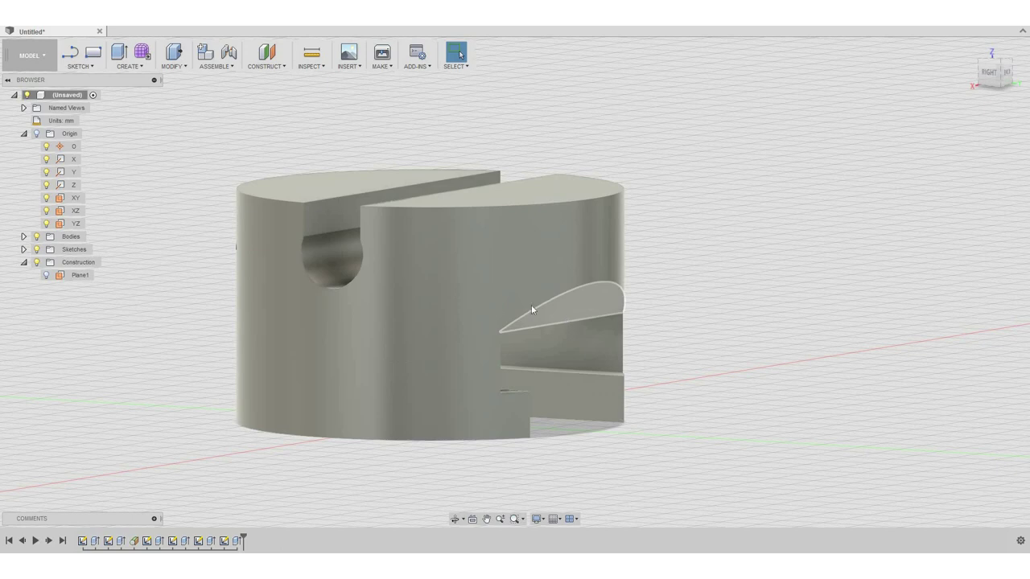
pyautogui.keyDown('shift'); pyautogui.moveTo(610, 304); pyautogui.dragTo(529, 274, button='middle'); pyautogui.keyUp('shift')
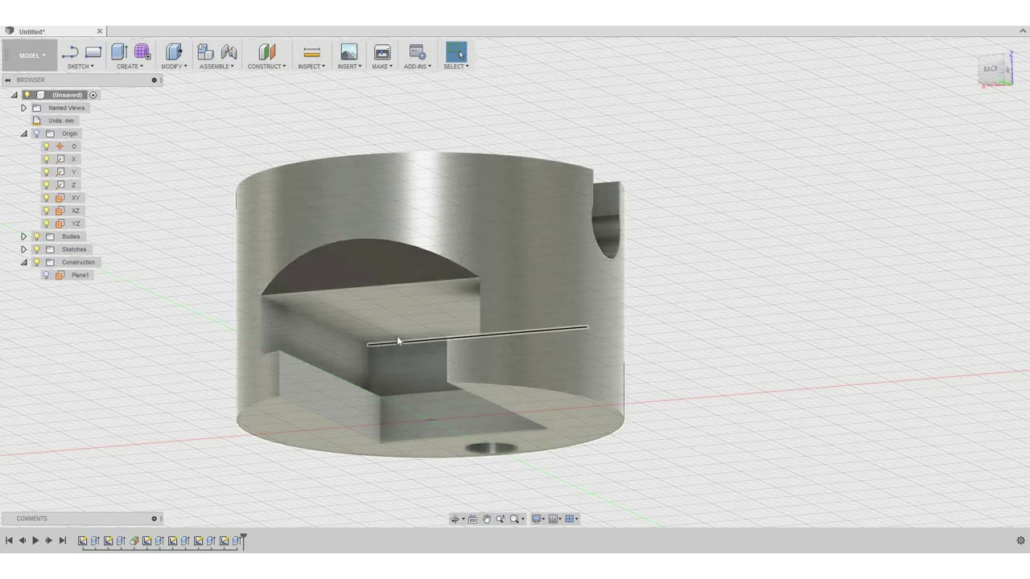
pyautogui.keyDown('shift'); pyautogui.moveTo(414, 326); pyautogui.dragTo(475, 310, button='middle'); pyautogui.keyUp('shift')
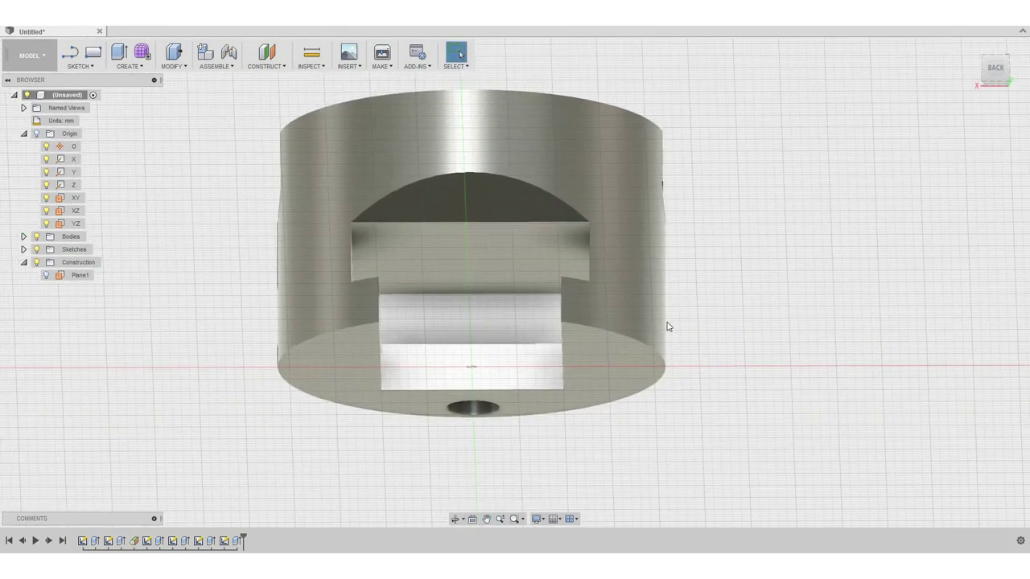
pyautogui.keyDown('shift'); pyautogui.moveTo(496, 269); pyautogui.dragTo(722, 287, button='middle'); pyautogui.keyUp('shift')
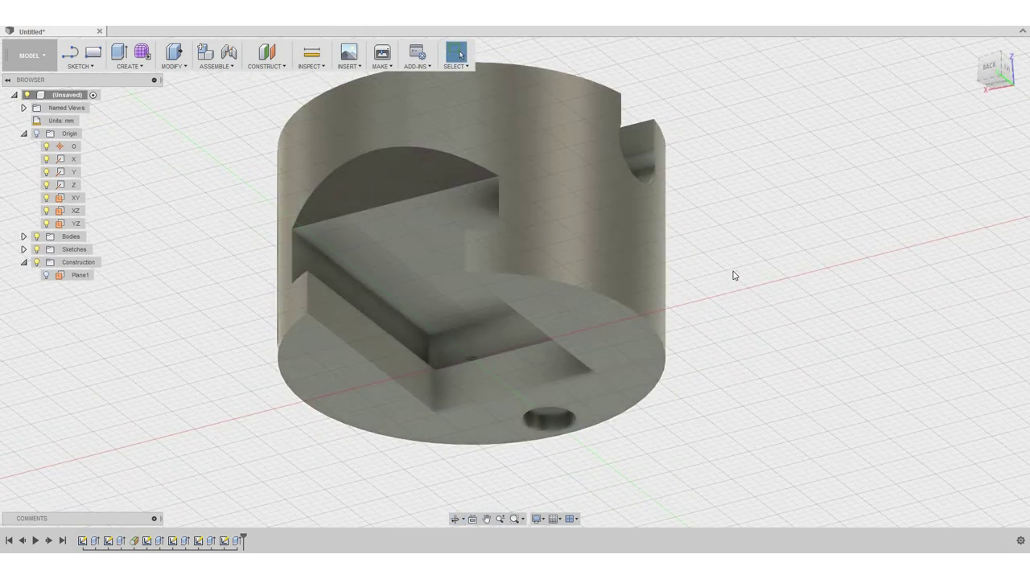
pyautogui.moveTo(534, 234)
pyautogui.keyDown('shift'); pyautogui.mouseDown(button='middle')
pyautogui.moveTo(540, 260)
pyautogui.moveTo(546, 229)
pyautogui.mouseUp(button='middle'); pyautogui.keyUp('shift')
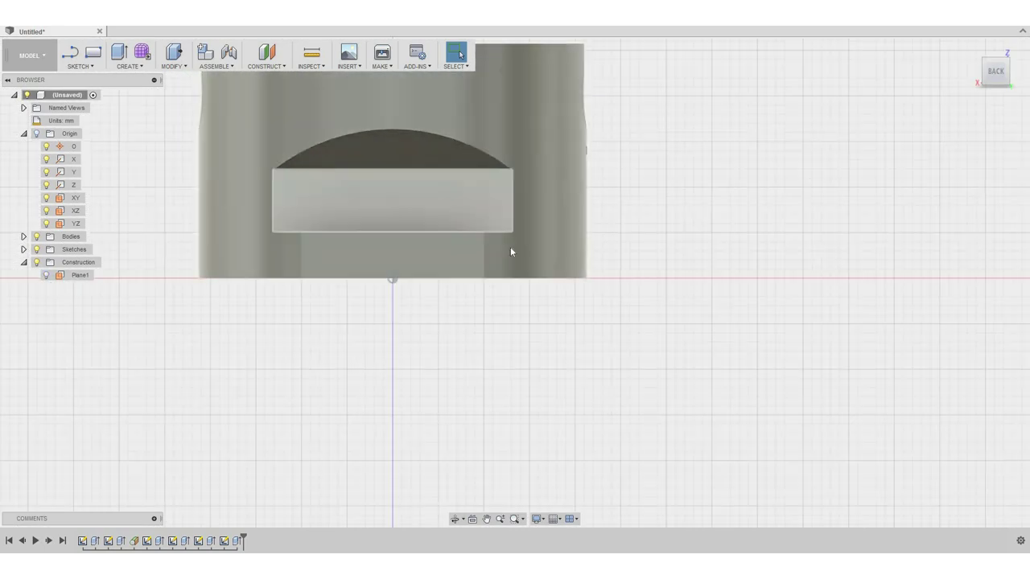
pyautogui.click(1005, 81)
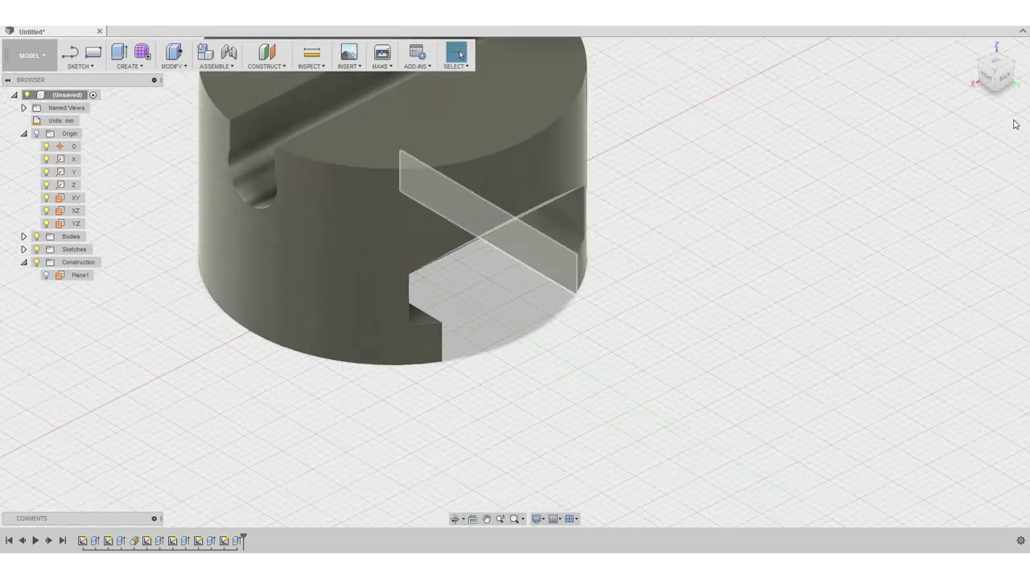
pyautogui.click(1006, 79)
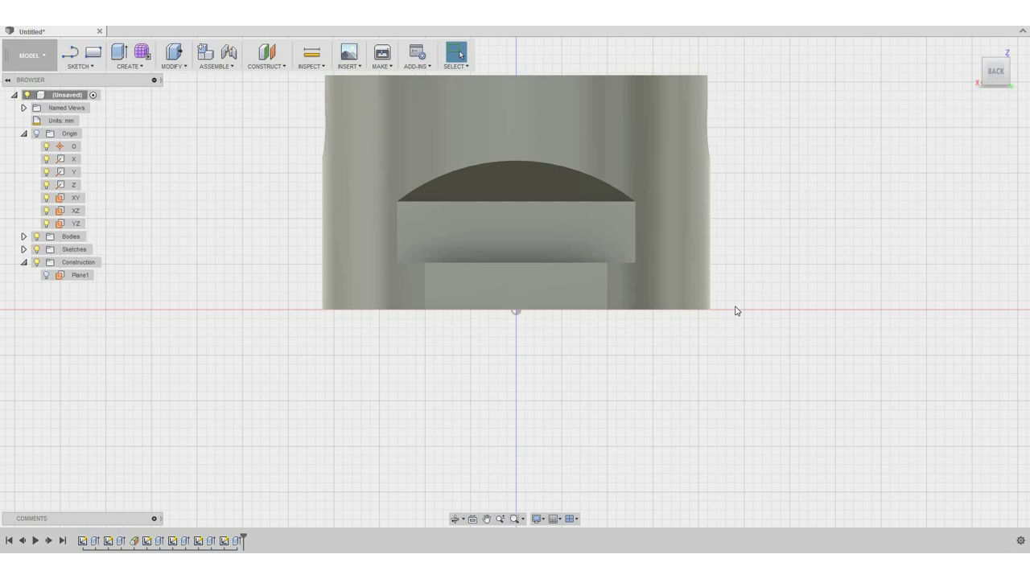
pyautogui.keyDown('shift'); pyautogui.moveTo(561, 282); pyautogui.dragTo(599, 261, button='middle'); pyautogui.keyUp('shift')
pyautogui.press('Escape')
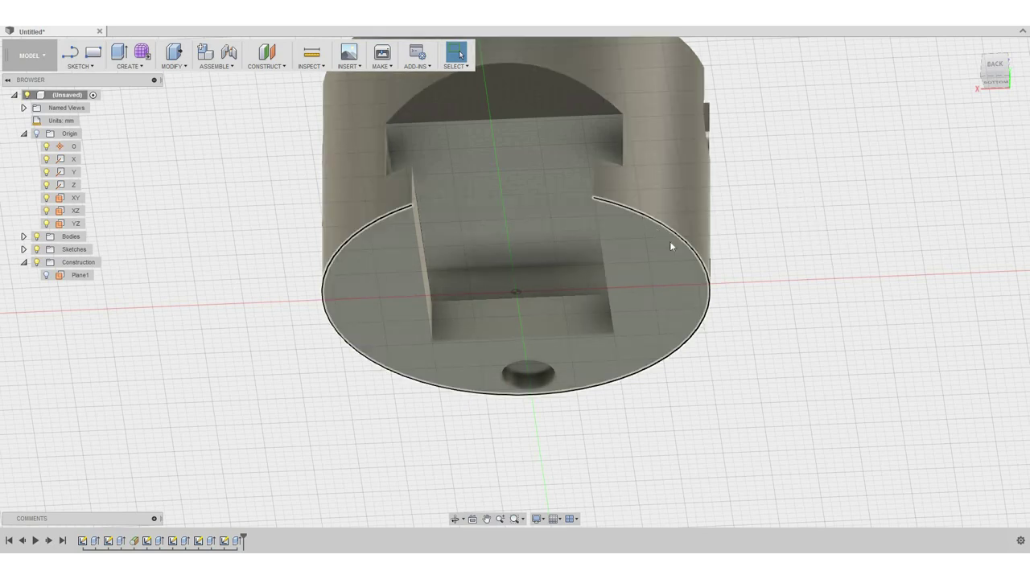
# Chamfer the outer circular edge of the cylinder's bottom face with an equal-distance chamfer.
pyautogui.click(178, 68)
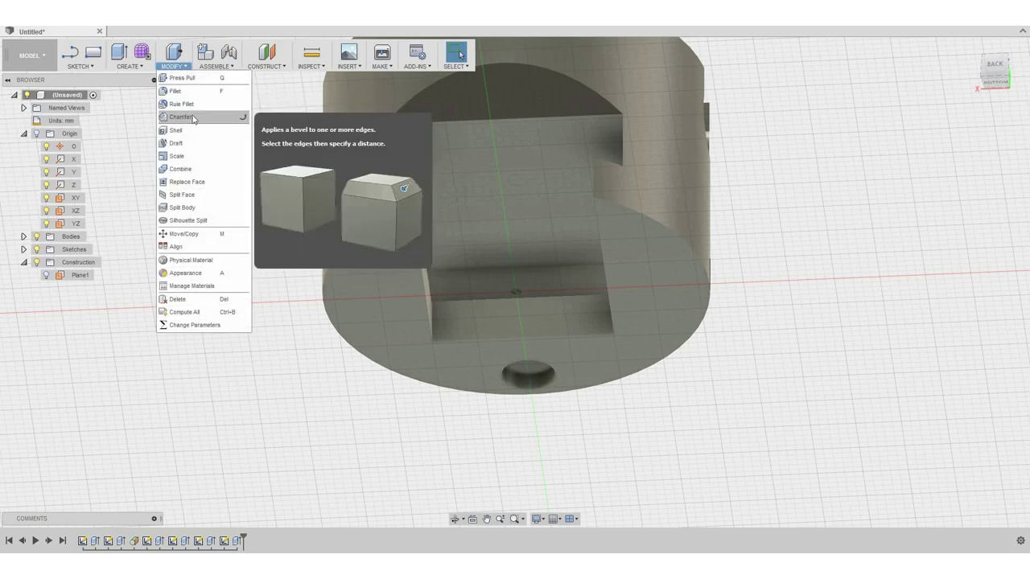
pyautogui.click(418, 158)
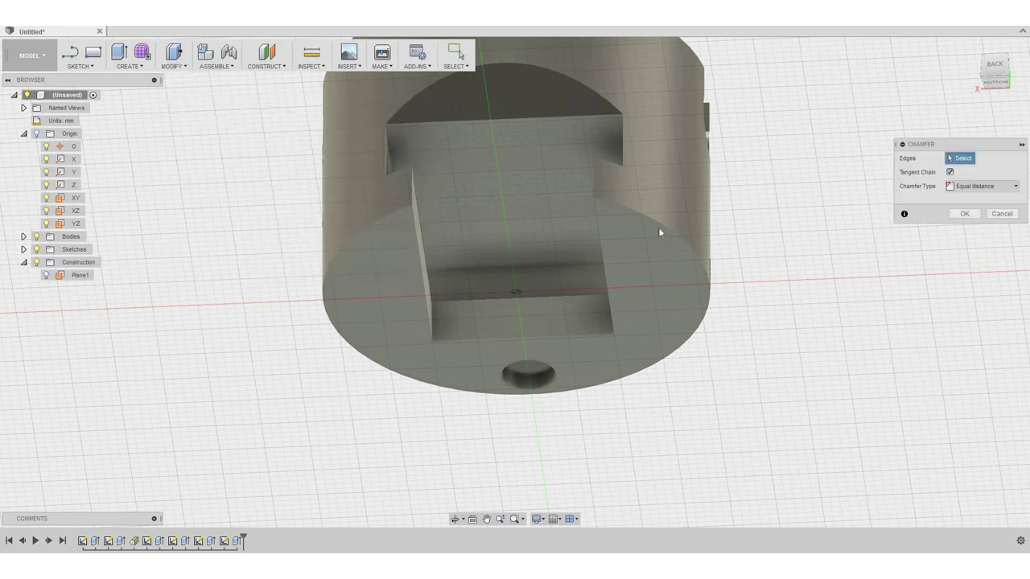
pyautogui.click(665, 222)
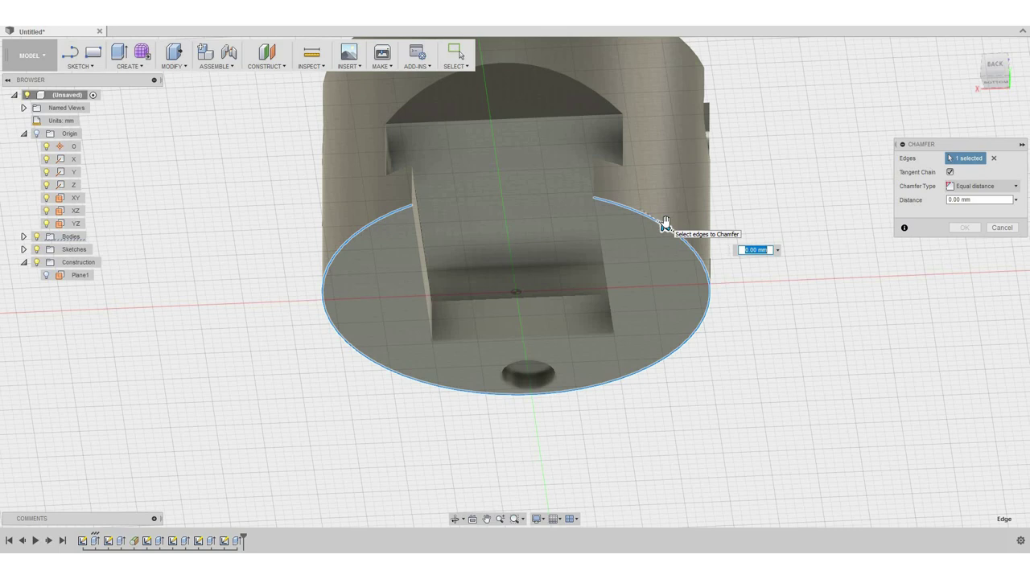
pyautogui.click(665, 223)
pyautogui.press('Escape')
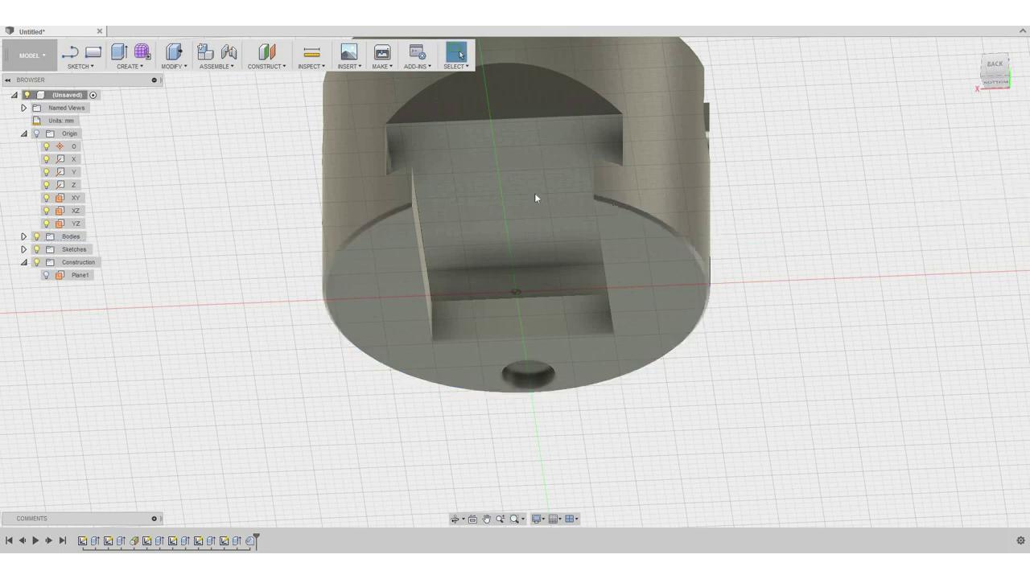
# Fillet the two inner vertical corner edges of the bottom recess.
pyautogui.click(995, 65)
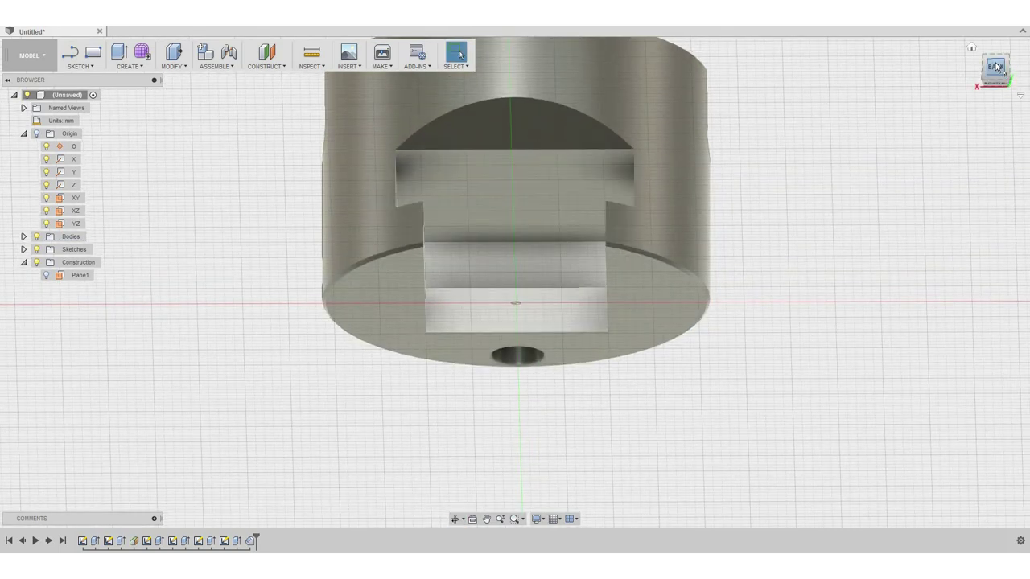
pyautogui.click(995, 68)
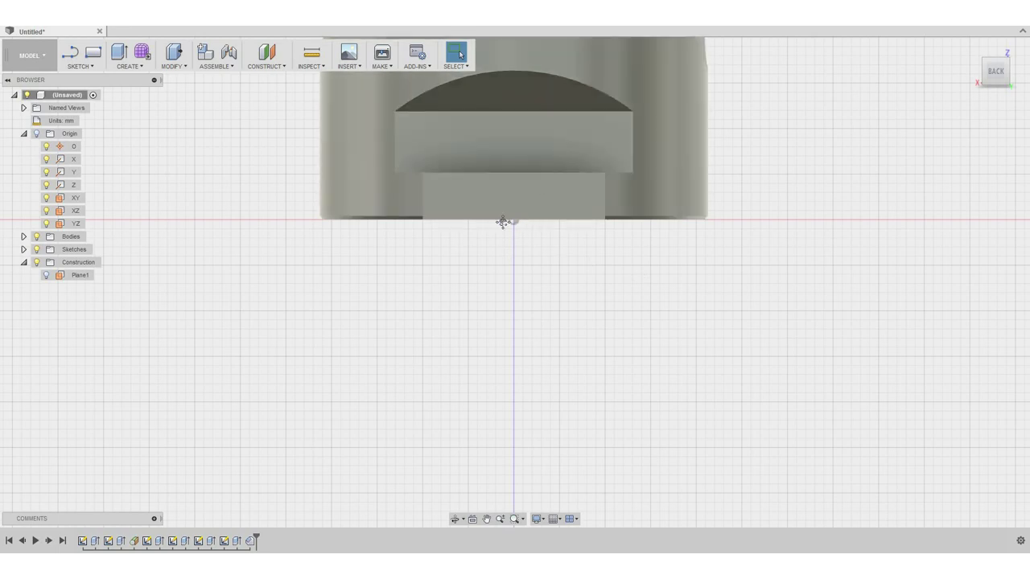
pyautogui.keyDown('shift'); pyautogui.moveTo(503, 222); pyautogui.dragTo(629, 80, button='middle'); pyautogui.keyUp('shift')
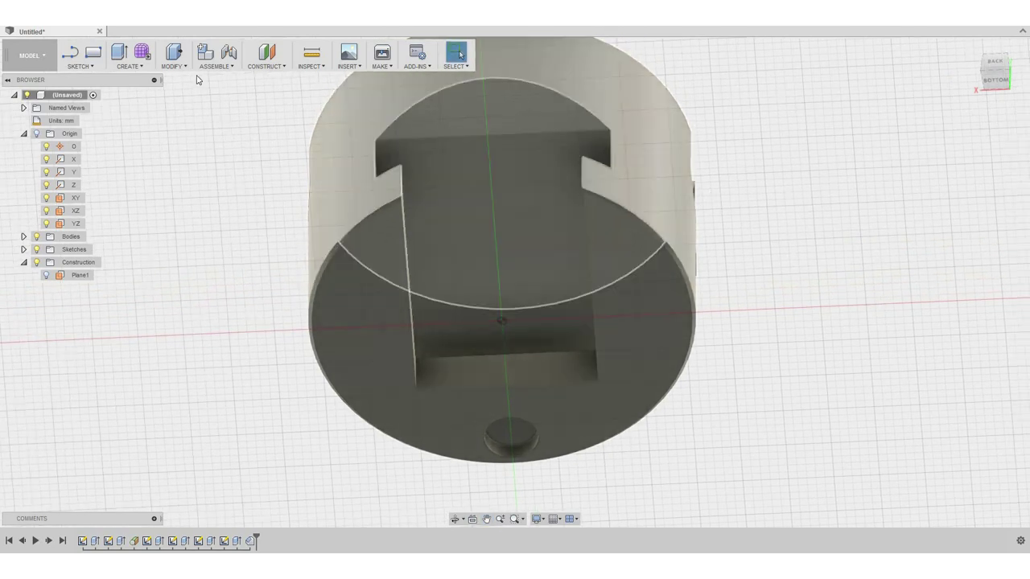
pyautogui.click(132, 68)
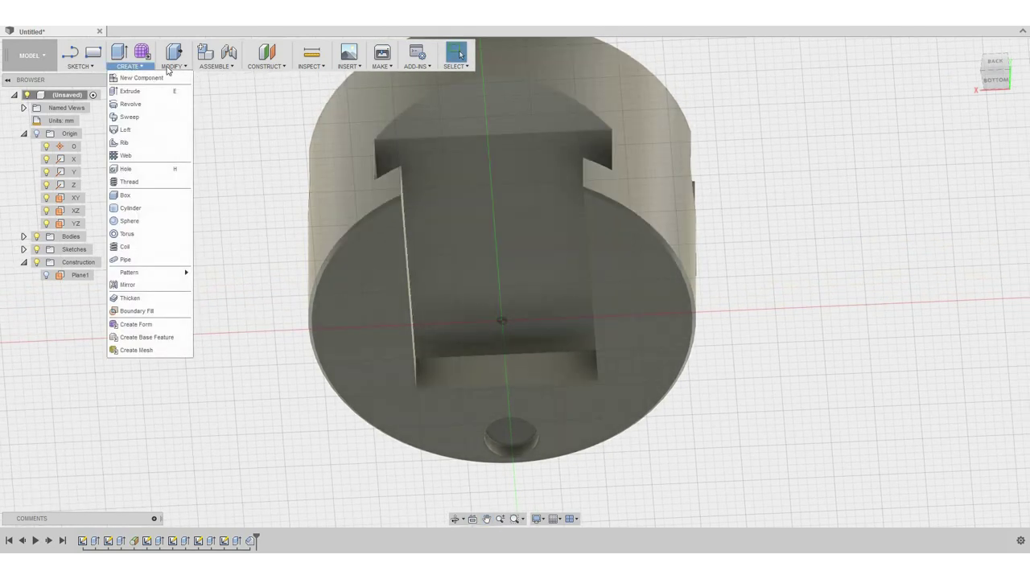
pyautogui.click(170, 68)
pyautogui.click(173, 69)
pyautogui.click(171, 67)
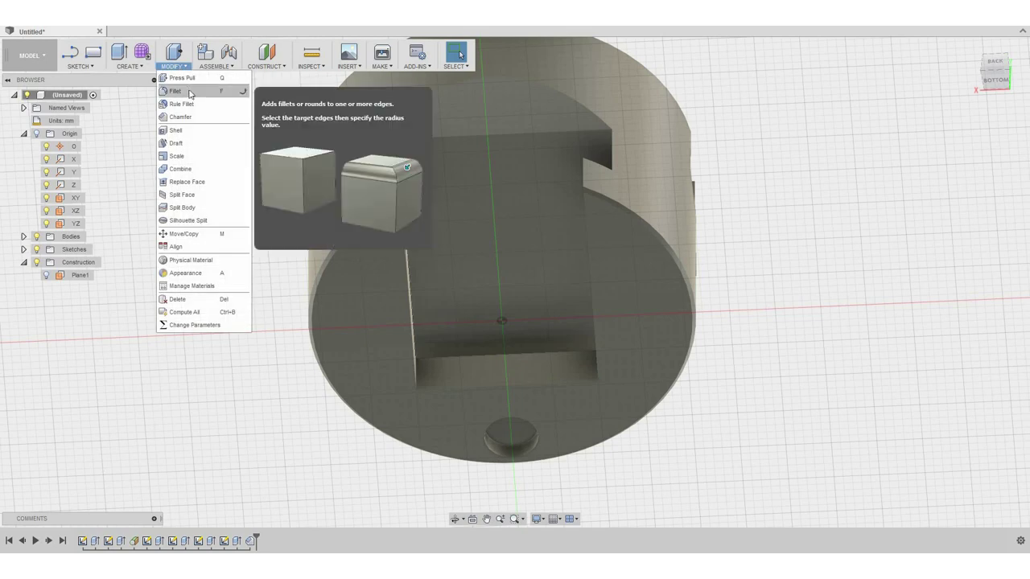
pyautogui.click(191, 92)
pyautogui.keyDown('shift'); pyautogui.moveTo(305, 223); pyautogui.dragTo(427, 391, button='middle'); pyautogui.keyUp('shift')
pyautogui.click(395, 327)
pyautogui.keyDown('shift'); pyautogui.moveTo(395, 327); pyautogui.dragTo(588, 292, button='middle'); pyautogui.keyUp('shift')
pyautogui.press('Return')
# Fillet the two outer arc edges of the cylinder's top face on either side of the groove.
pyautogui.keyDown('shift'); pyautogui.moveTo(533, 257); pyautogui.dragTo(438, 269, button='middle'); pyautogui.keyUp('shift')
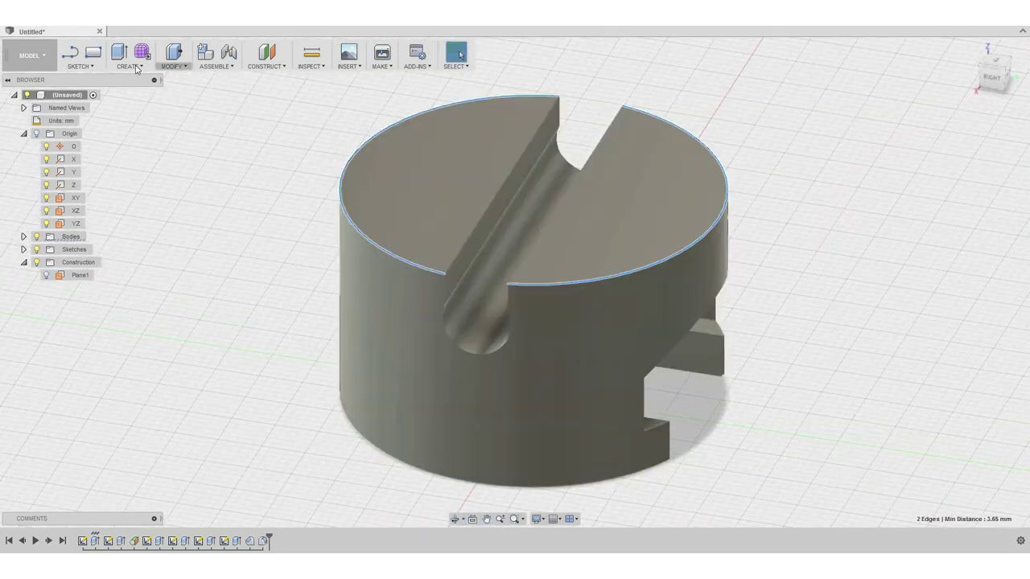
pyautogui.click(174, 66)
pyautogui.click(190, 92)
pyautogui.press('Return')
# Chamfer the rim edge of the recess on the cylinder's bottom face.
pyautogui.keyDown('shift'); pyautogui.moveTo(361, 129); pyautogui.dragTo(439, 266, button='middle'); pyautogui.keyUp('shift')
pyautogui.click(174, 67)
pyautogui.click(189, 92)
pyautogui.click(432, 358)
pyautogui.press('Return')
pyautogui.keyDown('shift'); pyautogui.moveTo(432, 358); pyautogui.dragTo(494, 185, button='middle'); pyautogui.keyUp('shift')
pyautogui.click(495, 186)
pyautogui.keyDown('ctrl'); pyautogui.click(567, 181); pyautogui.keyUp('ctrl')
pyautogui.keyDown('shift'); pyautogui.moveTo(567, 181); pyautogui.dragTo(612, 225, button='middle'); pyautogui.keyUp('shift')
pyautogui.click(129, 56)
pyautogui.click(174, 67)
pyautogui.click(189, 92)
pyautogui.press('Return')
# Roll the design history back to just after the chamfer on the bottom face's outer edge.
pyautogui.keyDown('shift'); pyautogui.moveTo(708, 266); pyautogui.dragTo(451, 178, button='middle'); pyautogui.keyUp('shift')
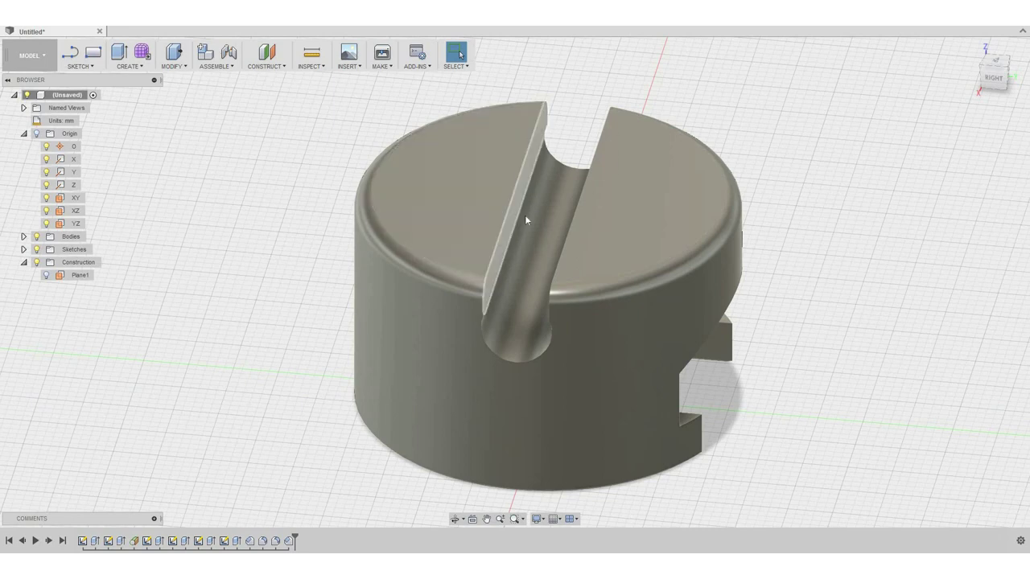
pyautogui.keyDown('shift'); pyautogui.moveTo(494, 212); pyautogui.dragTo(499, 189, button='middle'); pyautogui.keyUp('shift')
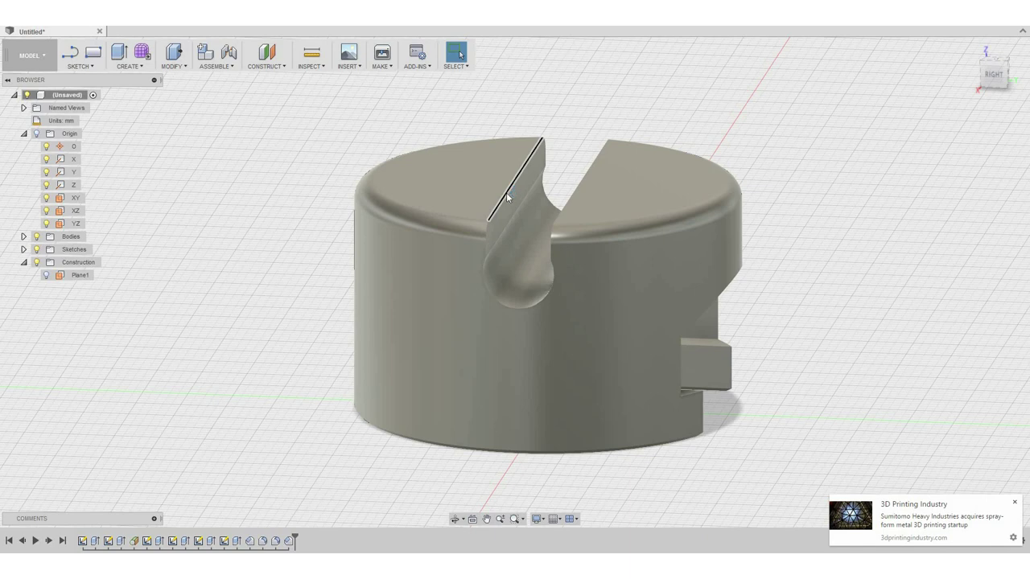
pyautogui.click(492, 246)
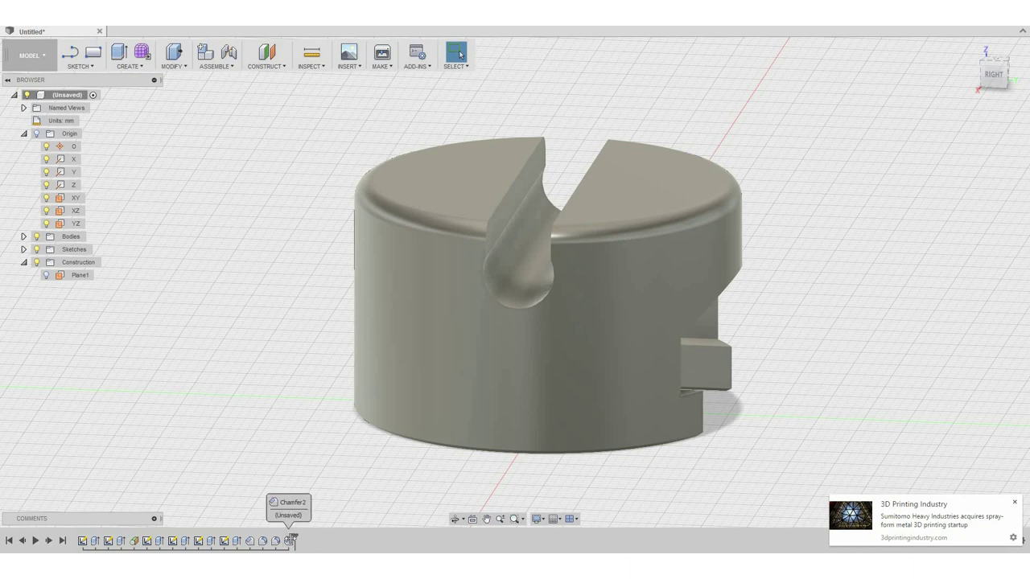
pyautogui.moveTo(295, 538); pyautogui.dragTo(254, 540)
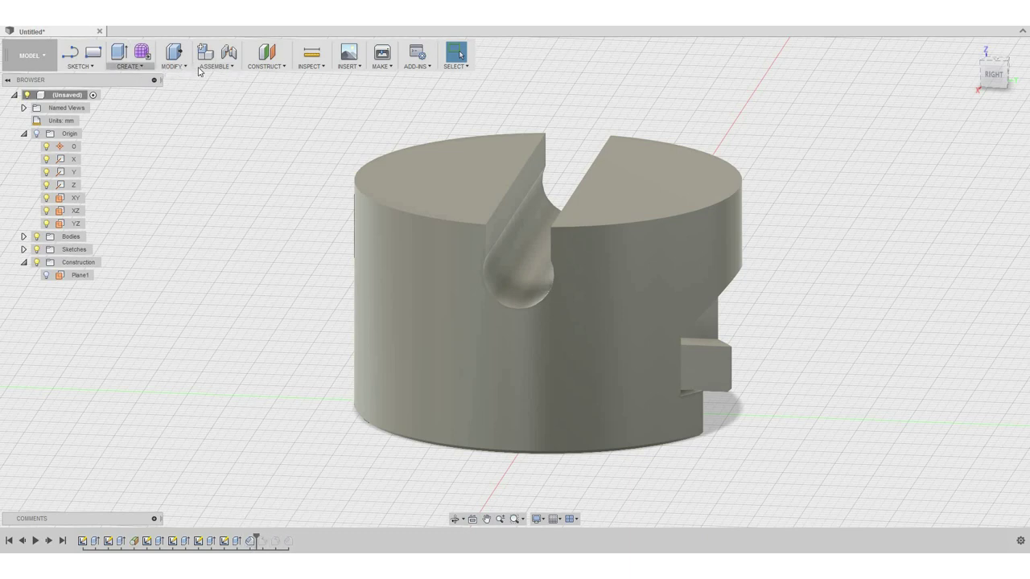
# Fillet the four long edges along the top groove and roll the design history forward to its end.
pyautogui.click(183, 67)
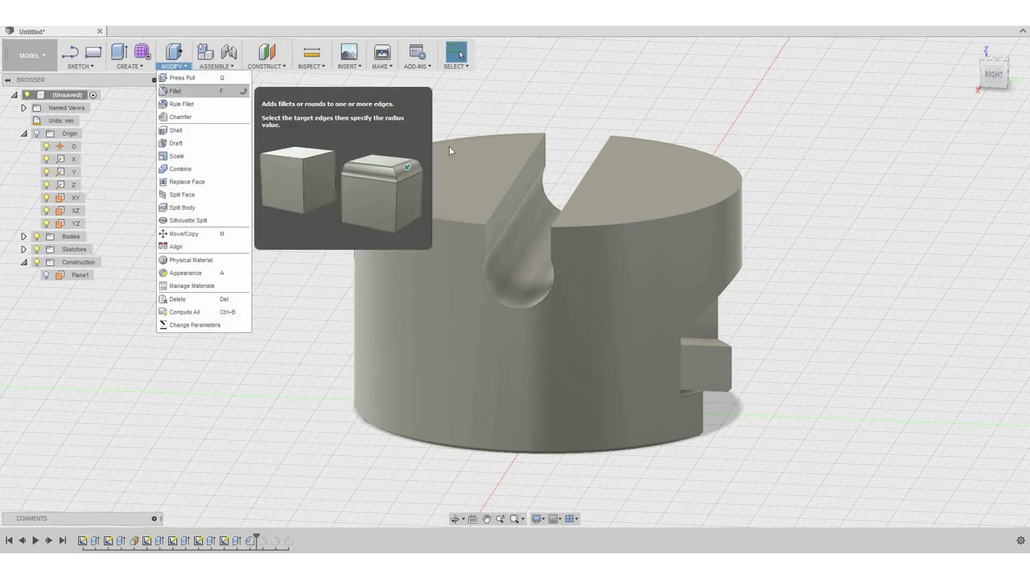
pyautogui.click(197, 90)
pyautogui.click(490, 217)
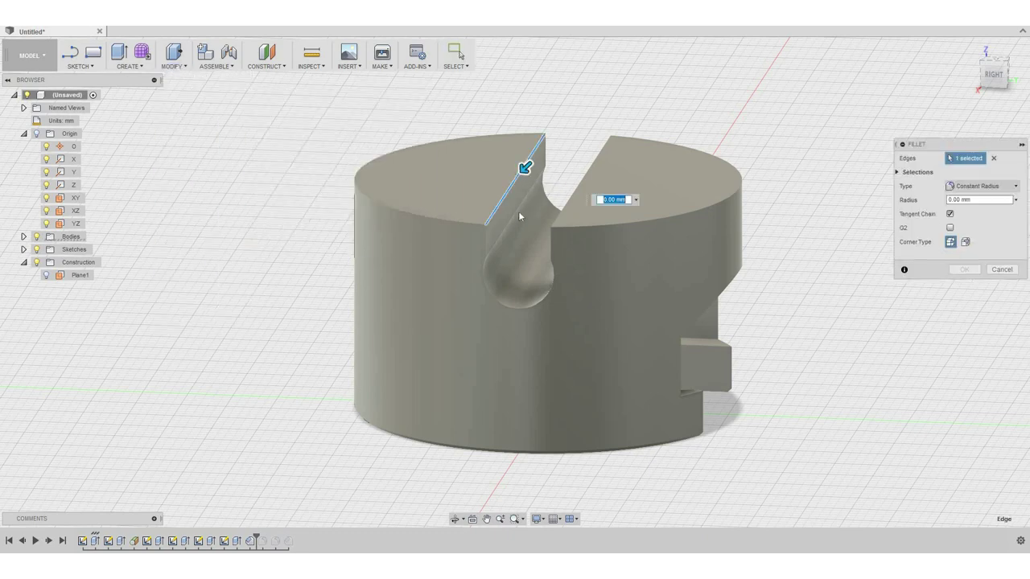
pyautogui.click(504, 225)
pyautogui.keyDown('shift'); pyautogui.moveTo(515, 223); pyautogui.dragTo(618, 214, button='middle'); pyautogui.keyUp('shift')
pyautogui.click(613, 248)
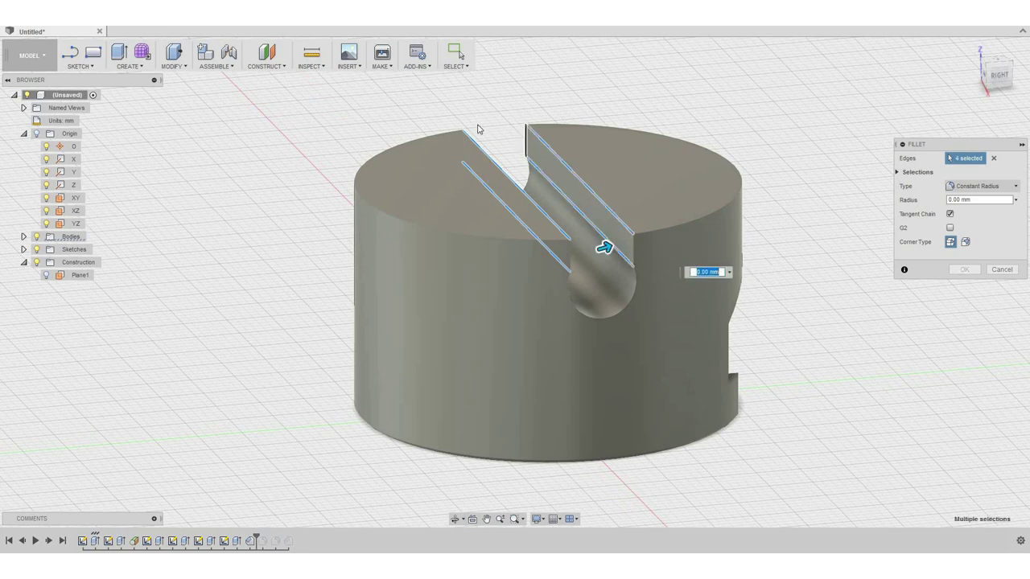
pyautogui.click(623, 240)
pyautogui.press('Return')
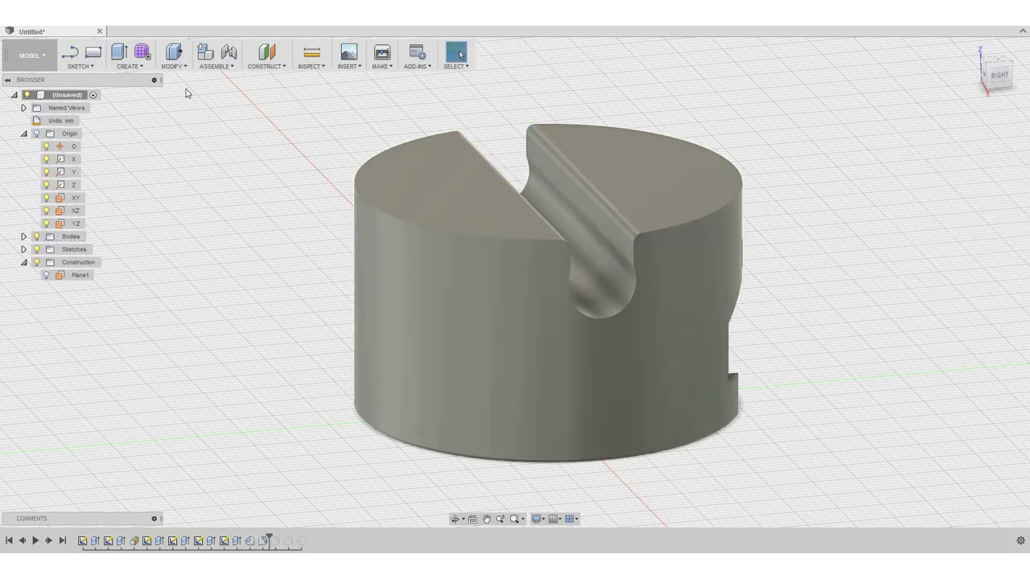
pyautogui.moveTo(271, 535); pyautogui.dragTo(308, 538)
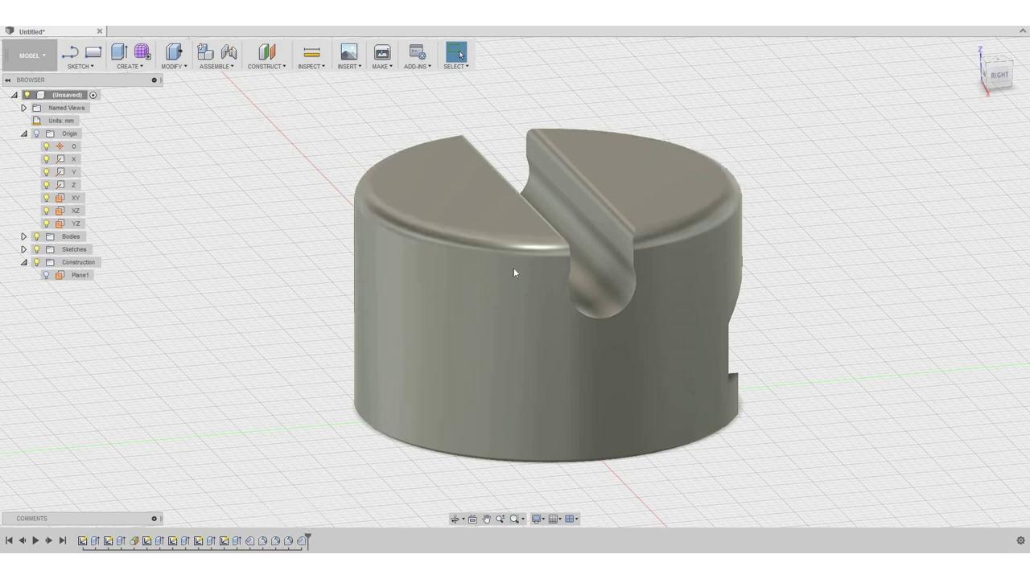
# Start a two-distance chamfer on the two vertical edges at the open end of the bottom recess.
pyautogui.keyDown('shift'); pyautogui.moveTo(515, 271); pyautogui.dragTo(536, 480, button='middle'); pyautogui.keyUp('shift')
pyautogui.keyDown('shift'); pyautogui.moveTo(550, 426); pyautogui.dragTo(535, 372, button='middle'); pyautogui.keyUp('shift')
pyautogui.press('Escape')
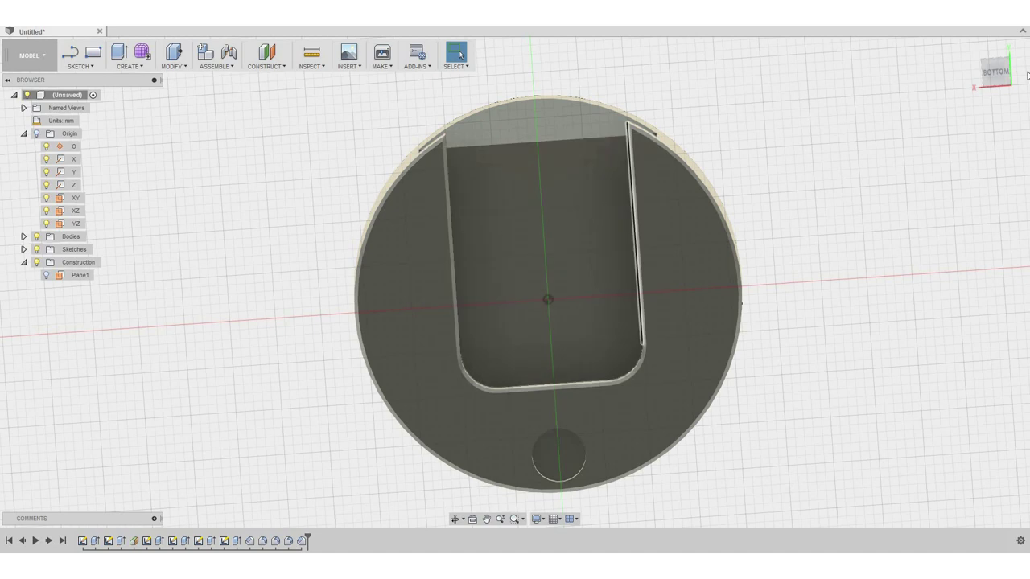
pyautogui.click(995, 70)
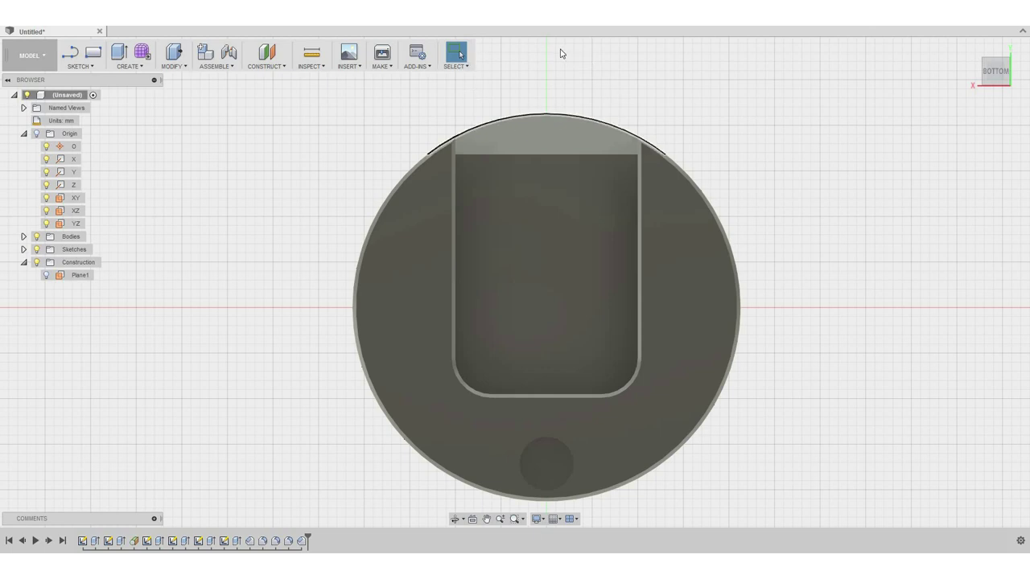
pyautogui.moveTo(551, 179)
pyautogui.keyDown('shift'); pyautogui.mouseDown(button='middle')
pyautogui.moveTo(558, 201)
pyautogui.moveTo(553, 175)
pyautogui.mouseUp(button='middle'); pyautogui.keyUp('shift')
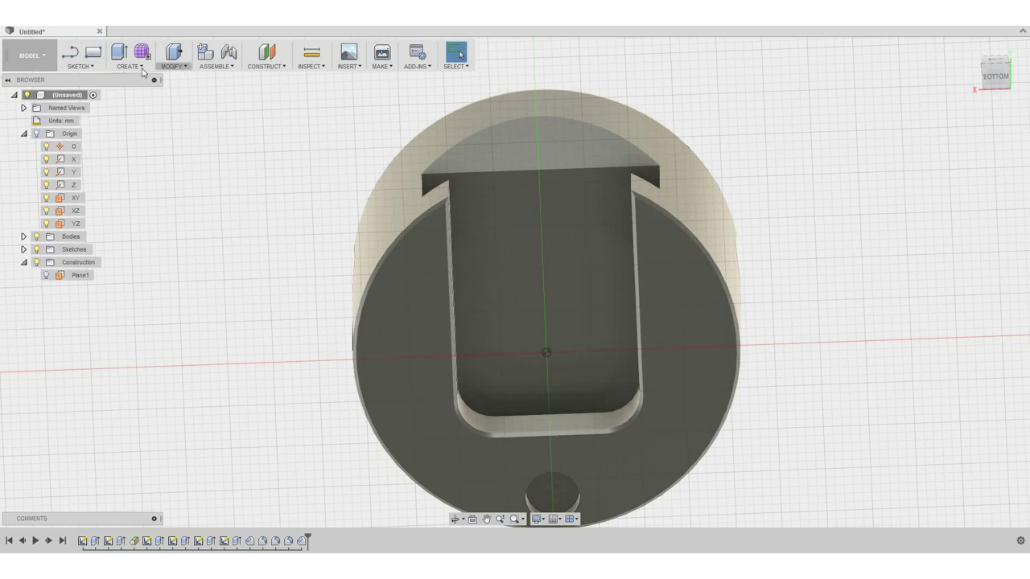
pyautogui.click(173, 66)
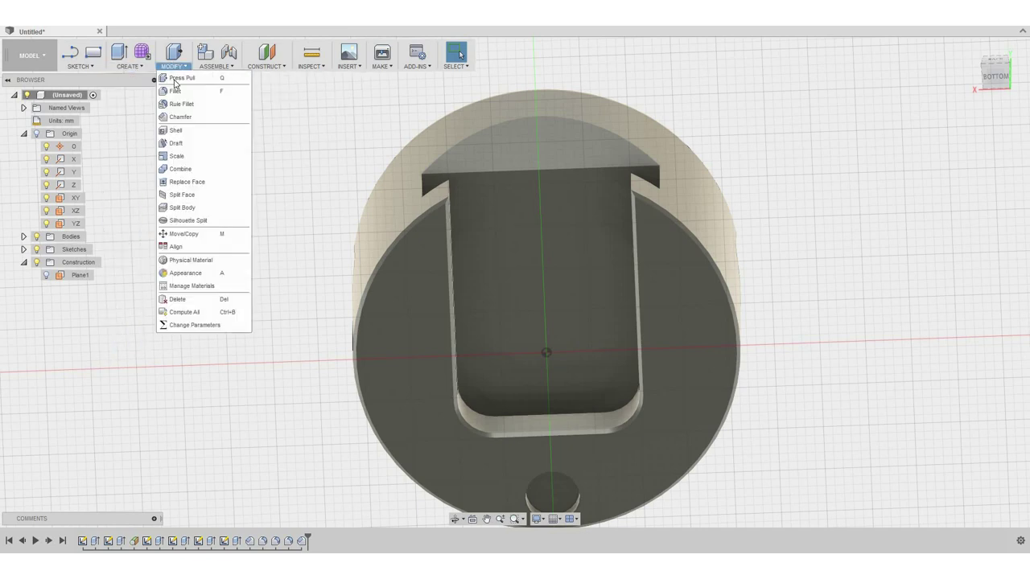
pyautogui.click(190, 117)
pyautogui.click(451, 188)
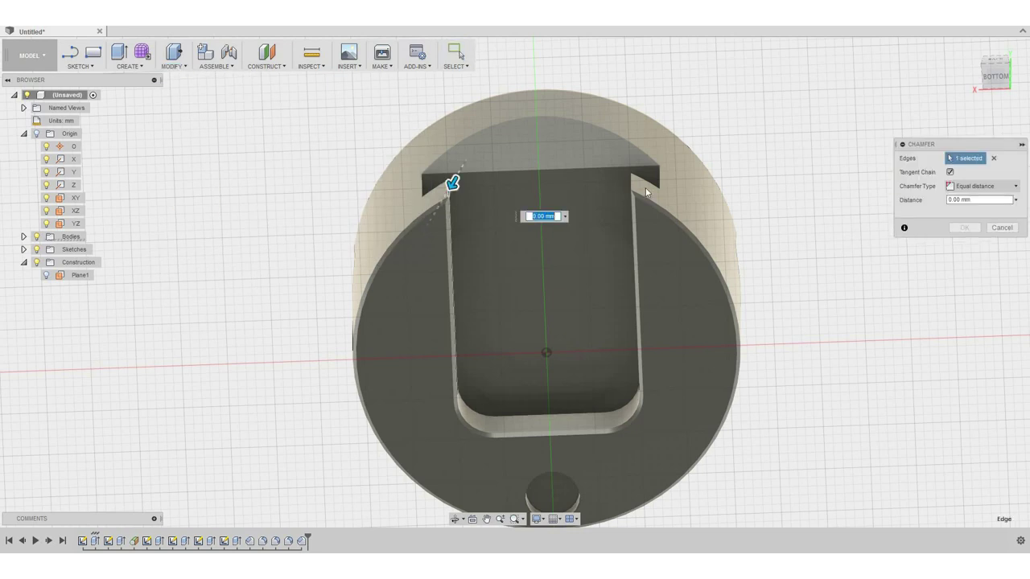
pyautogui.click(631, 184)
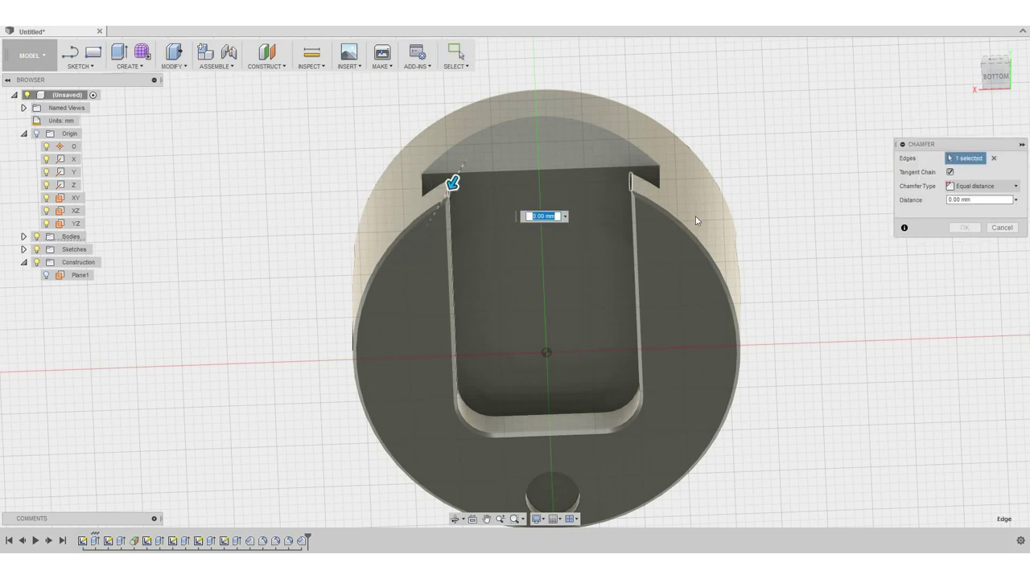
pyautogui.click(998, 187)
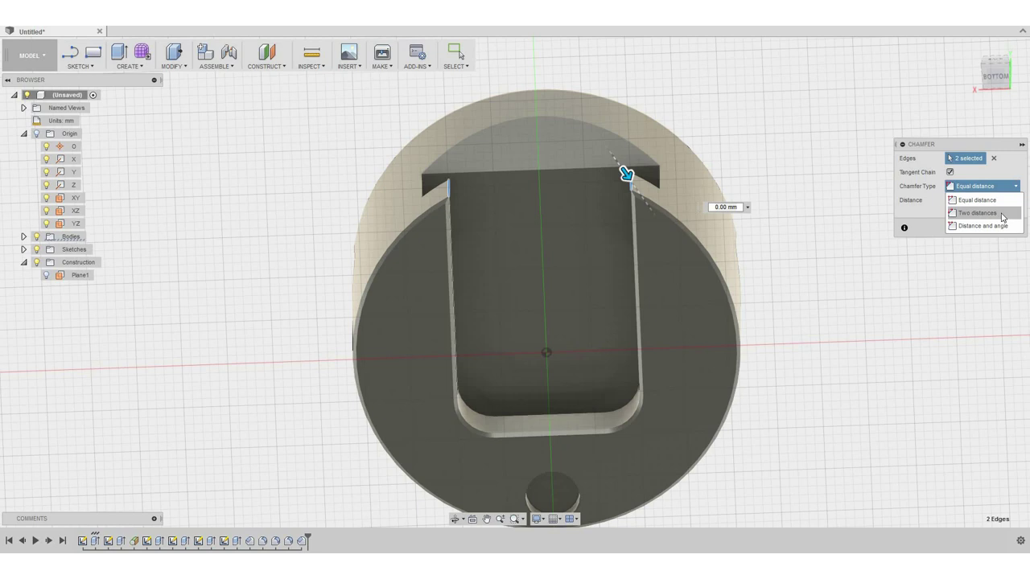
pyautogui.click(1001, 213)
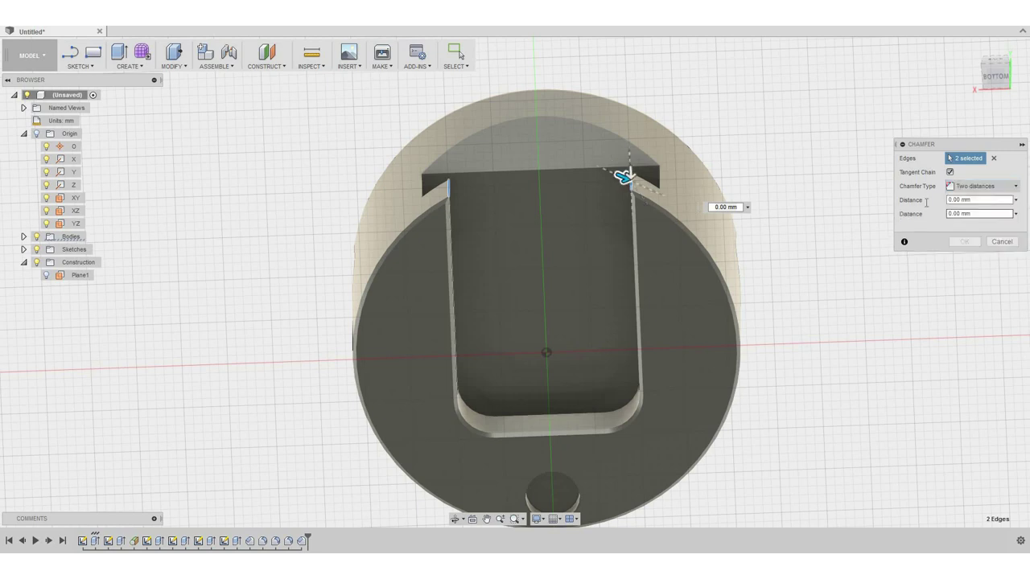
# Set the chamfer distances to 0.5 mm and 2 mm and apply the chamfer.
pyautogui.click(984, 199)
pyautogui.write('1')
pyautogui.press('Tab')
pyautogui.write('2')
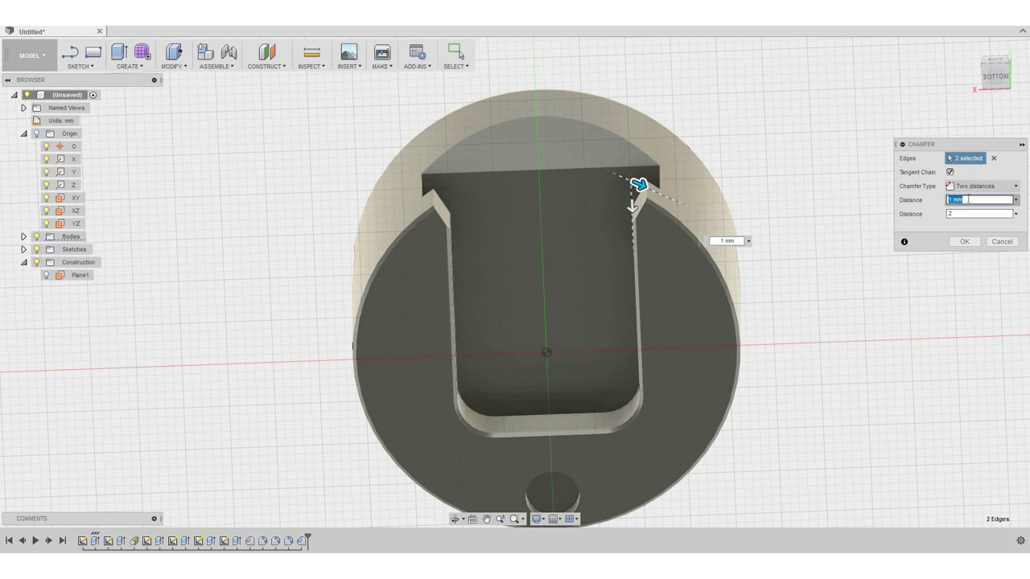
pyautogui.write('1')
pyautogui.press('Tab')
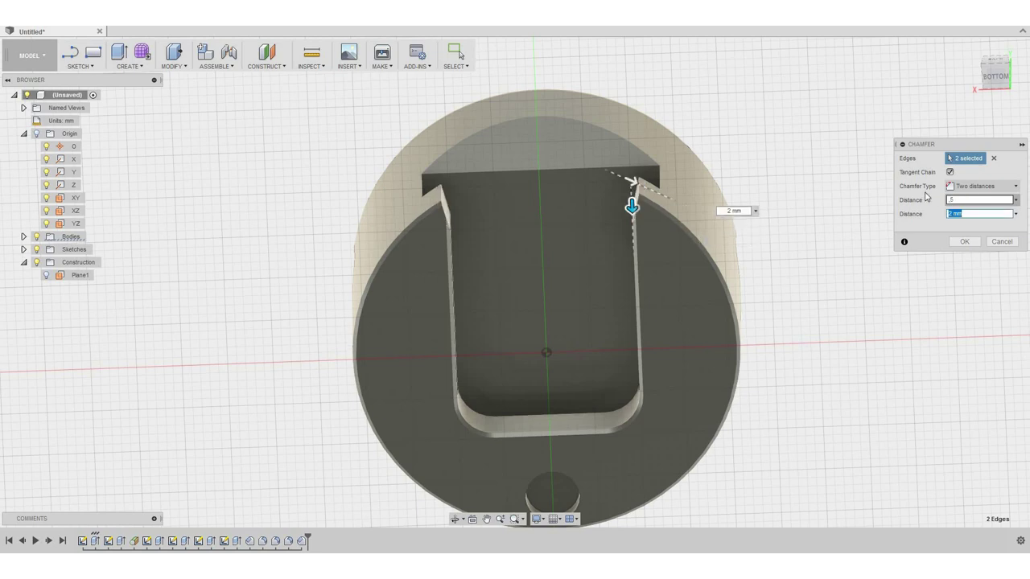
pyautogui.click(965, 242)
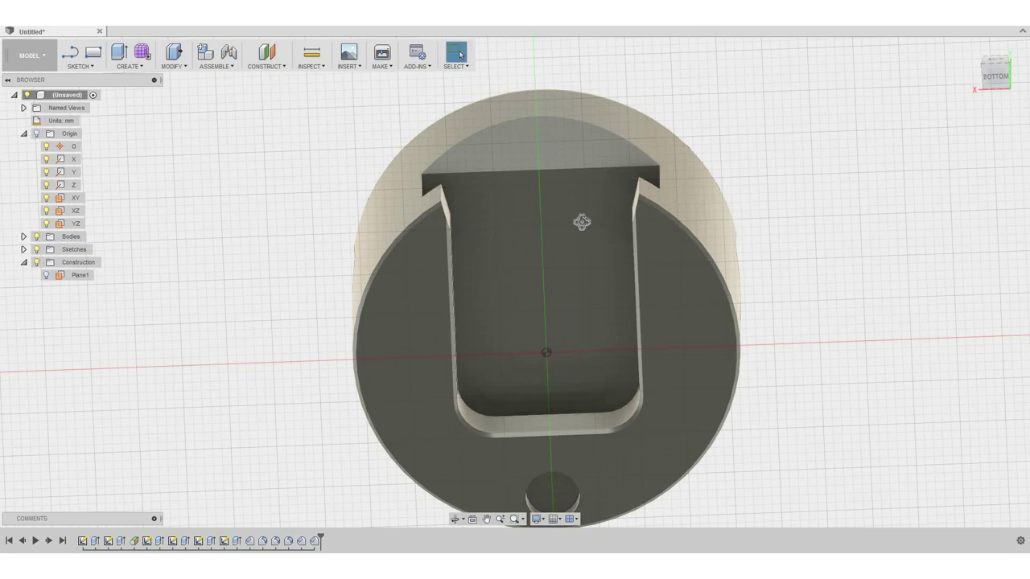
# Start saving the whole design as an STL and check its mesh preview and refinement options.
pyautogui.keyDown('shift'); pyautogui.moveTo(572, 214); pyautogui.dragTo(545, 207, button='middle'); pyautogui.keyUp('shift')
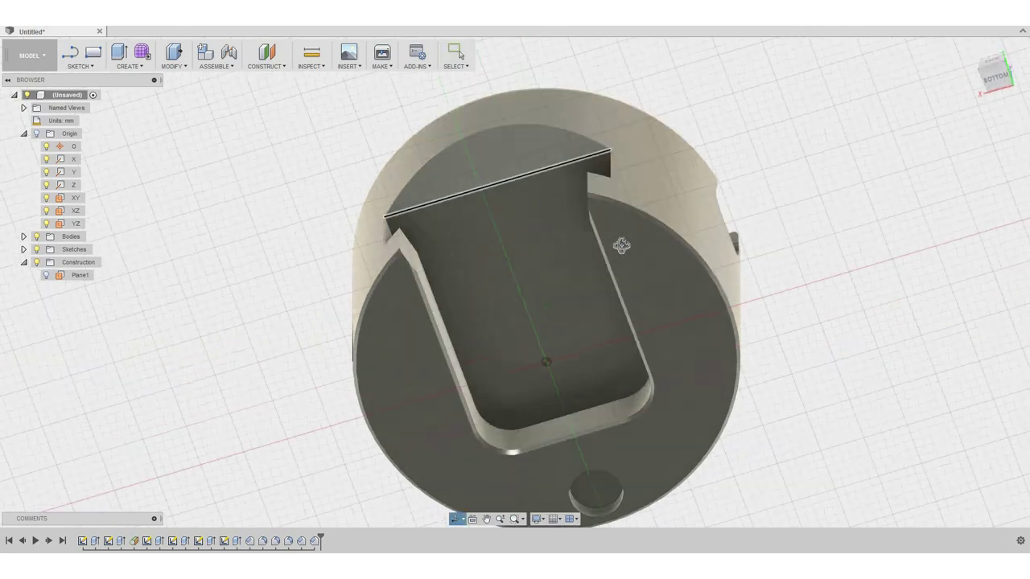
pyautogui.keyDown('shift'); pyautogui.moveTo(621, 245); pyautogui.dragTo(604, 260, button='middle'); pyautogui.keyUp('shift')
pyautogui.press('Escape')
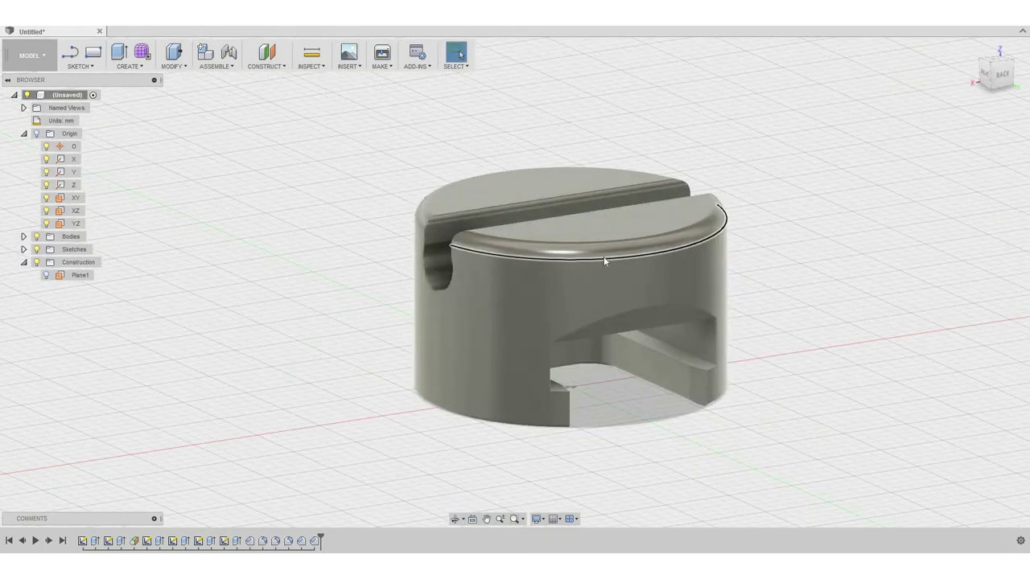
pyautogui.rightClick(65, 97)
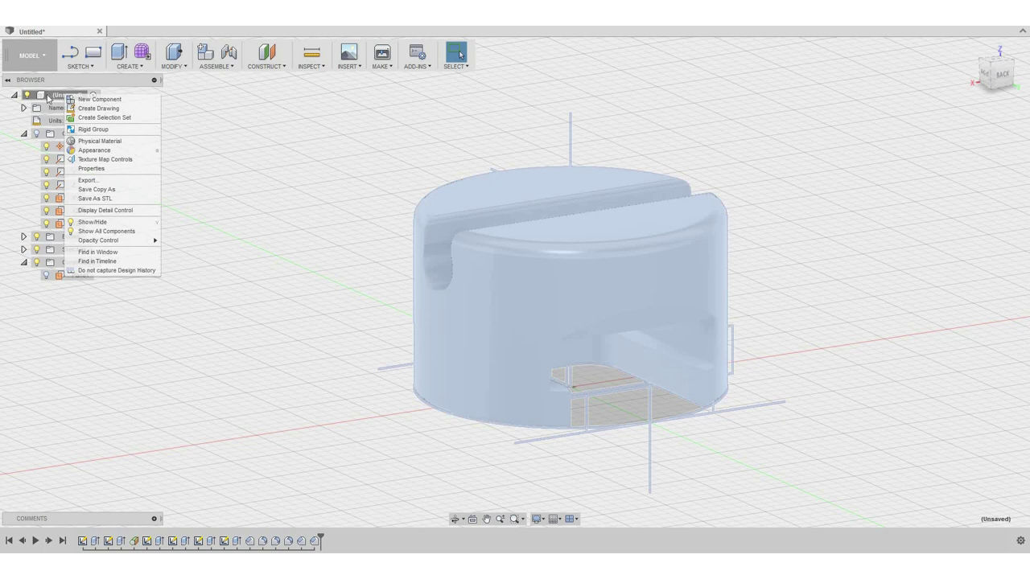
pyautogui.click(126, 204)
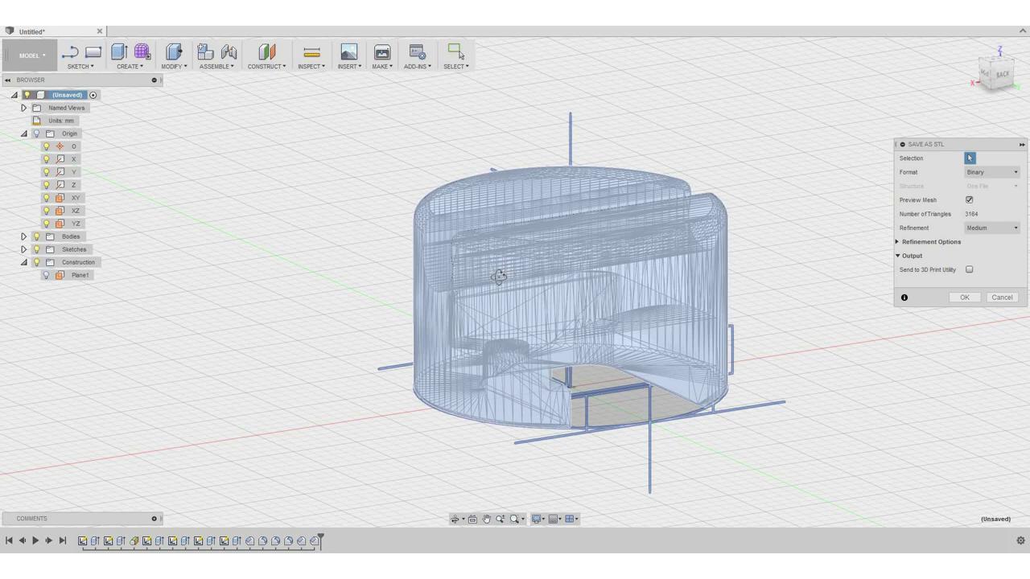
pyautogui.keyDown('shift'); pyautogui.moveTo(505, 279); pyautogui.dragTo(563, 293, button='middle'); pyautogui.keyUp('shift')
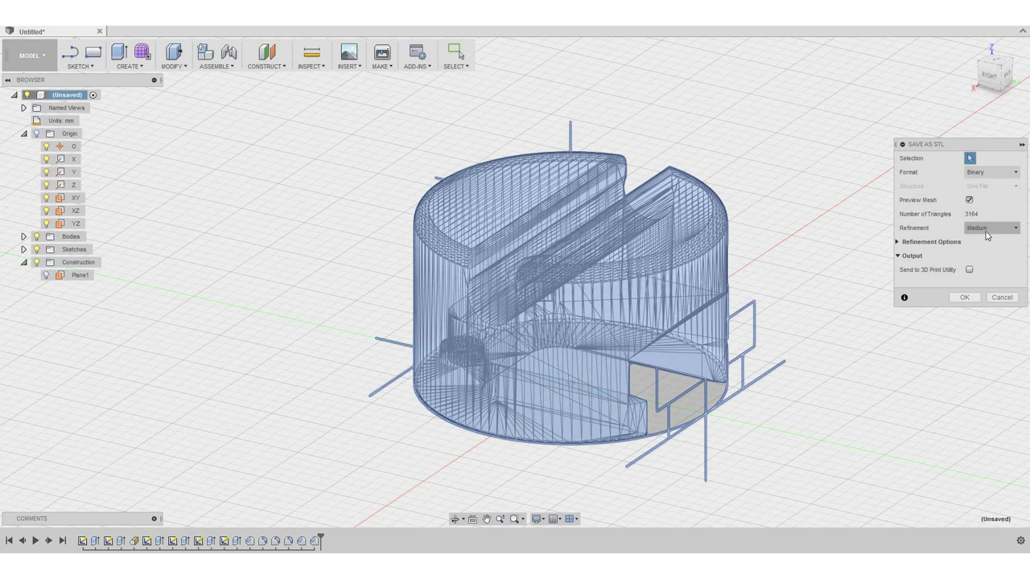
pyautogui.click(987, 233)
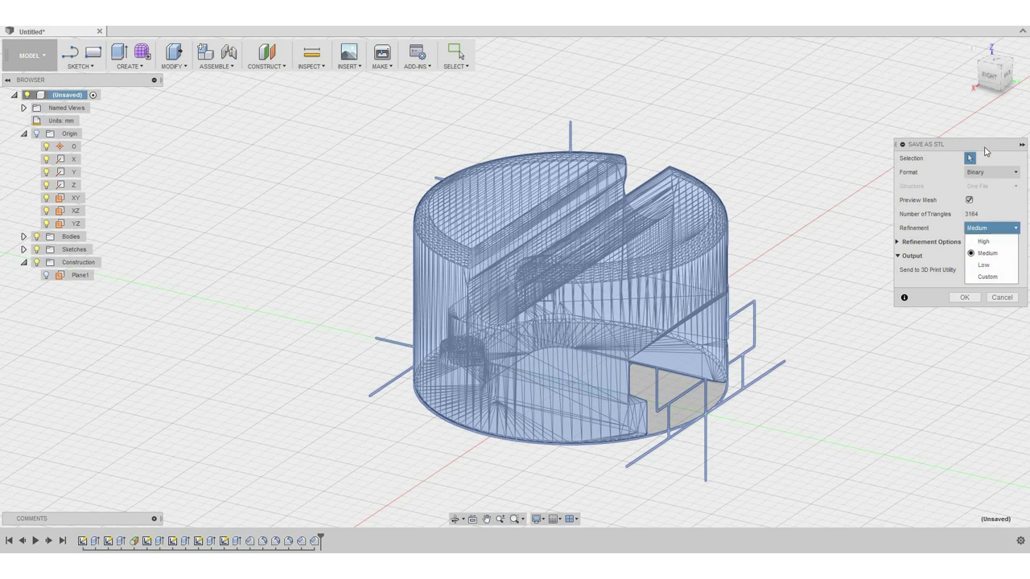
pyautogui.click(979, 205)
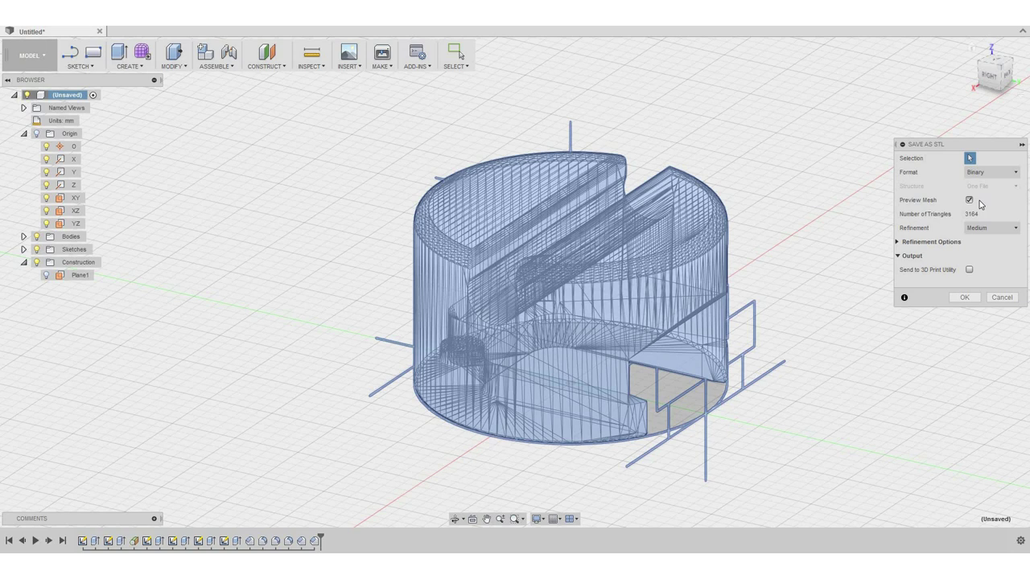